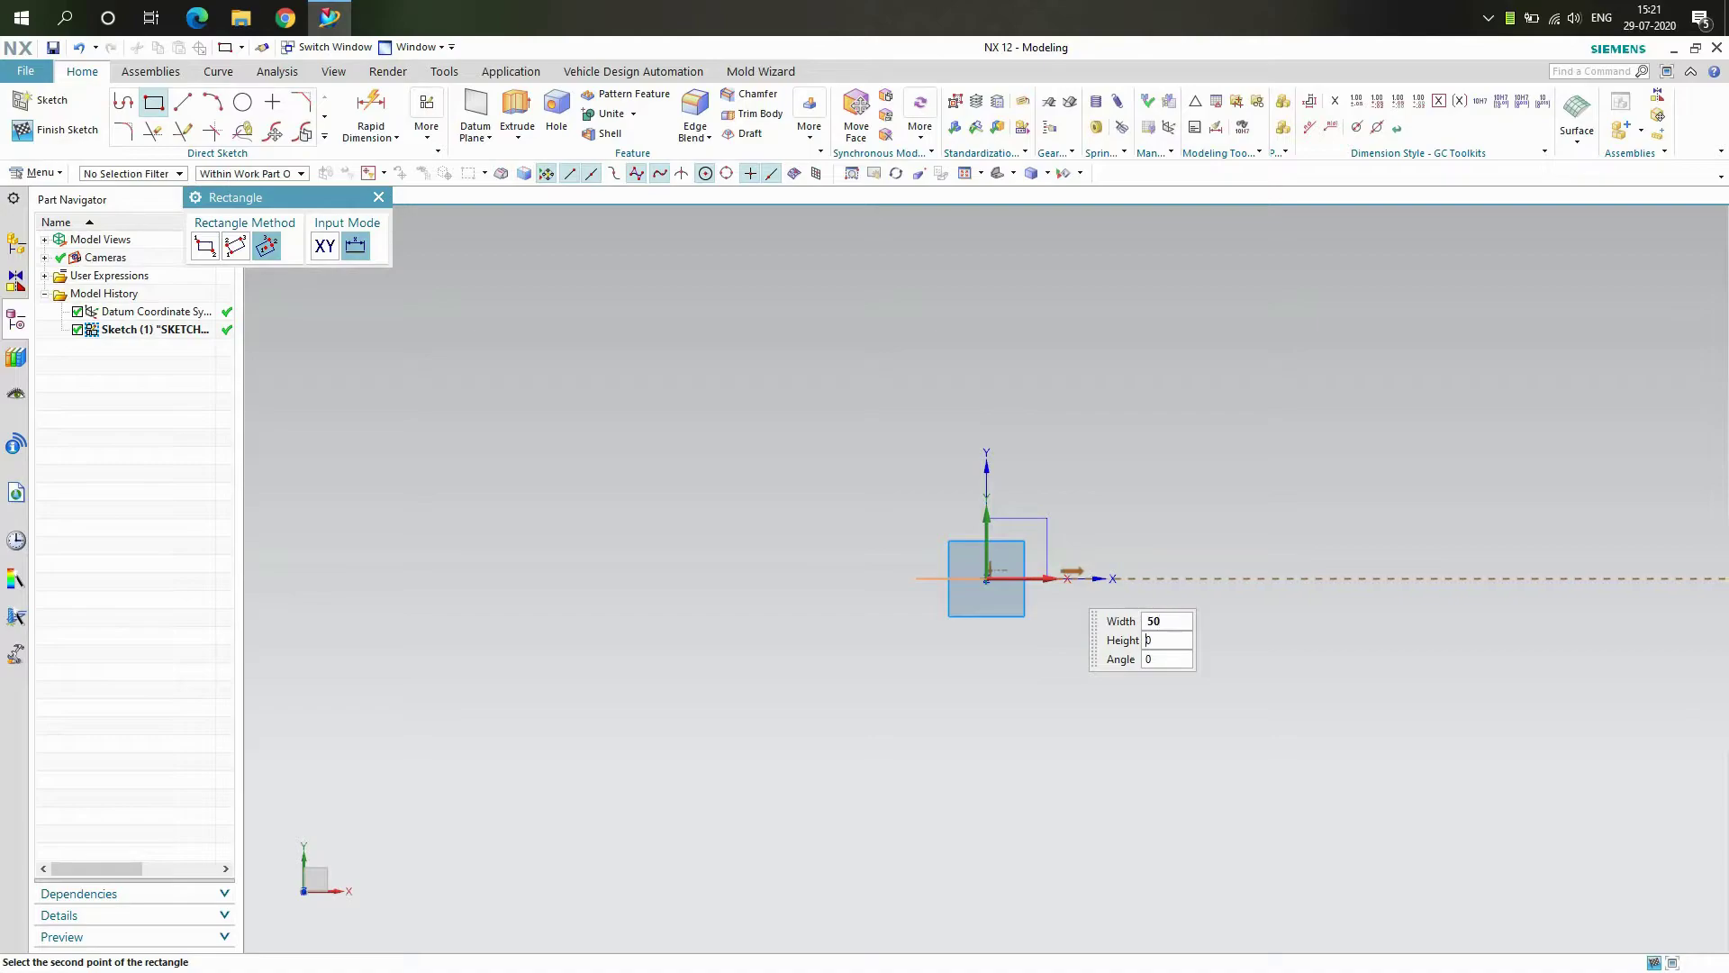
Draw a 50 by 50 mm rectangle centred on the sketch origin.
{"action": "key", "text": "Tab"}
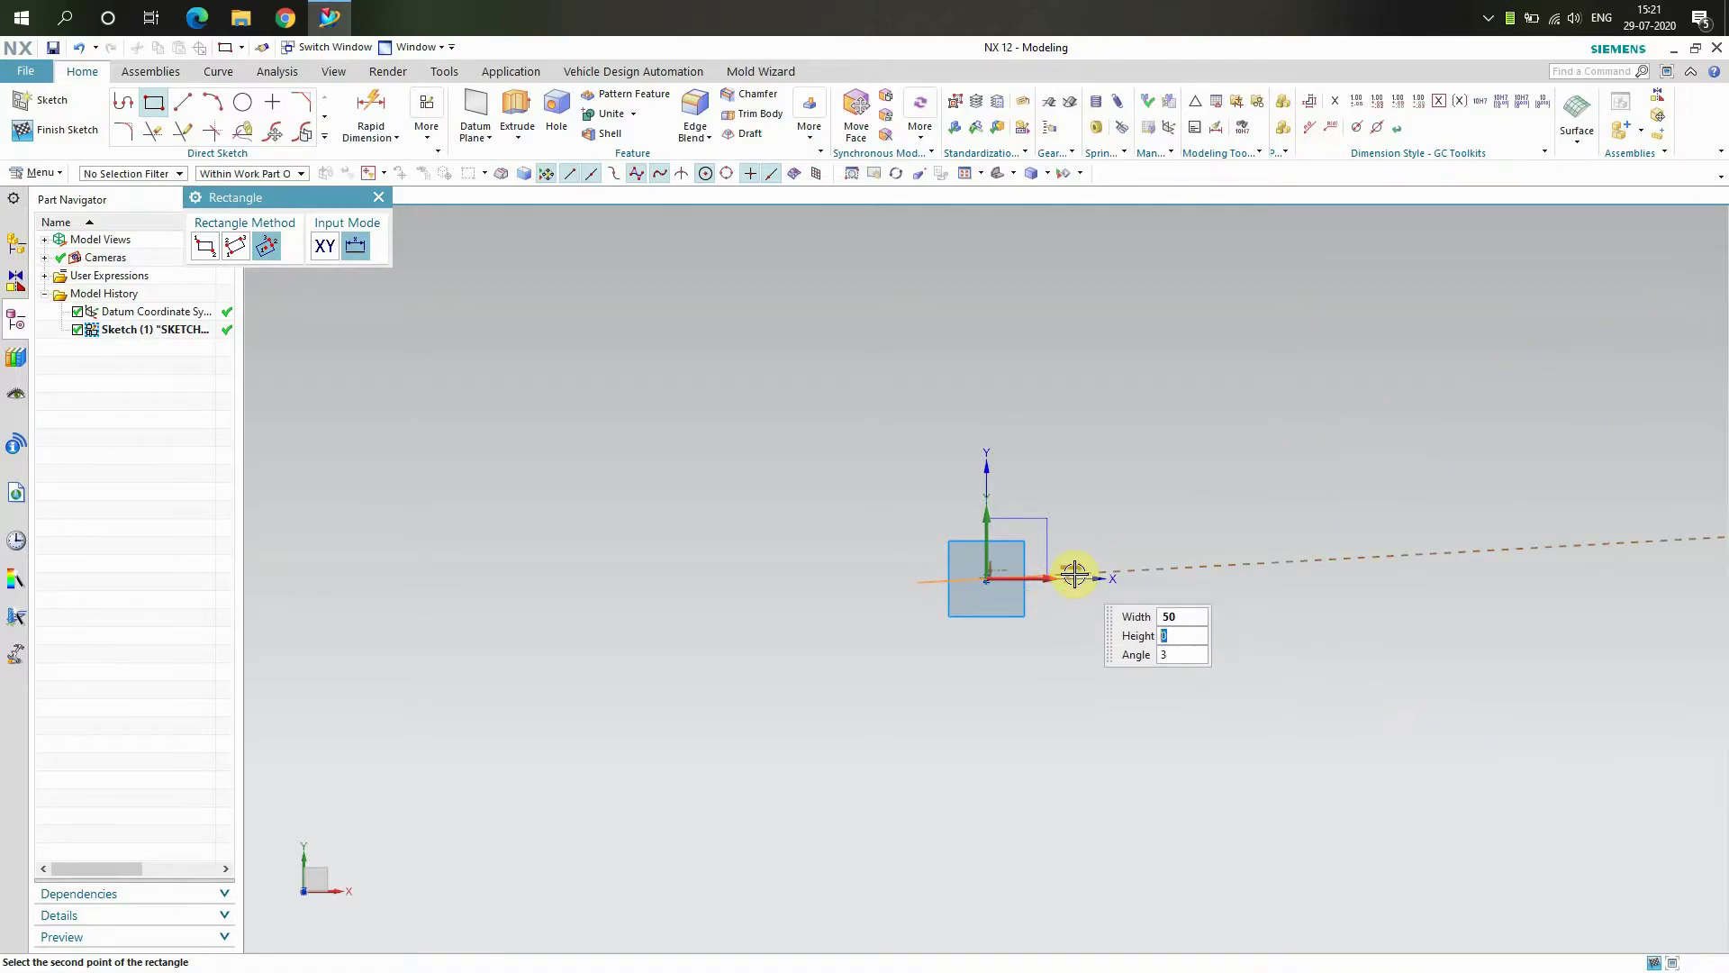
{"action": "left_click", "coordinate": [1072, 578]}
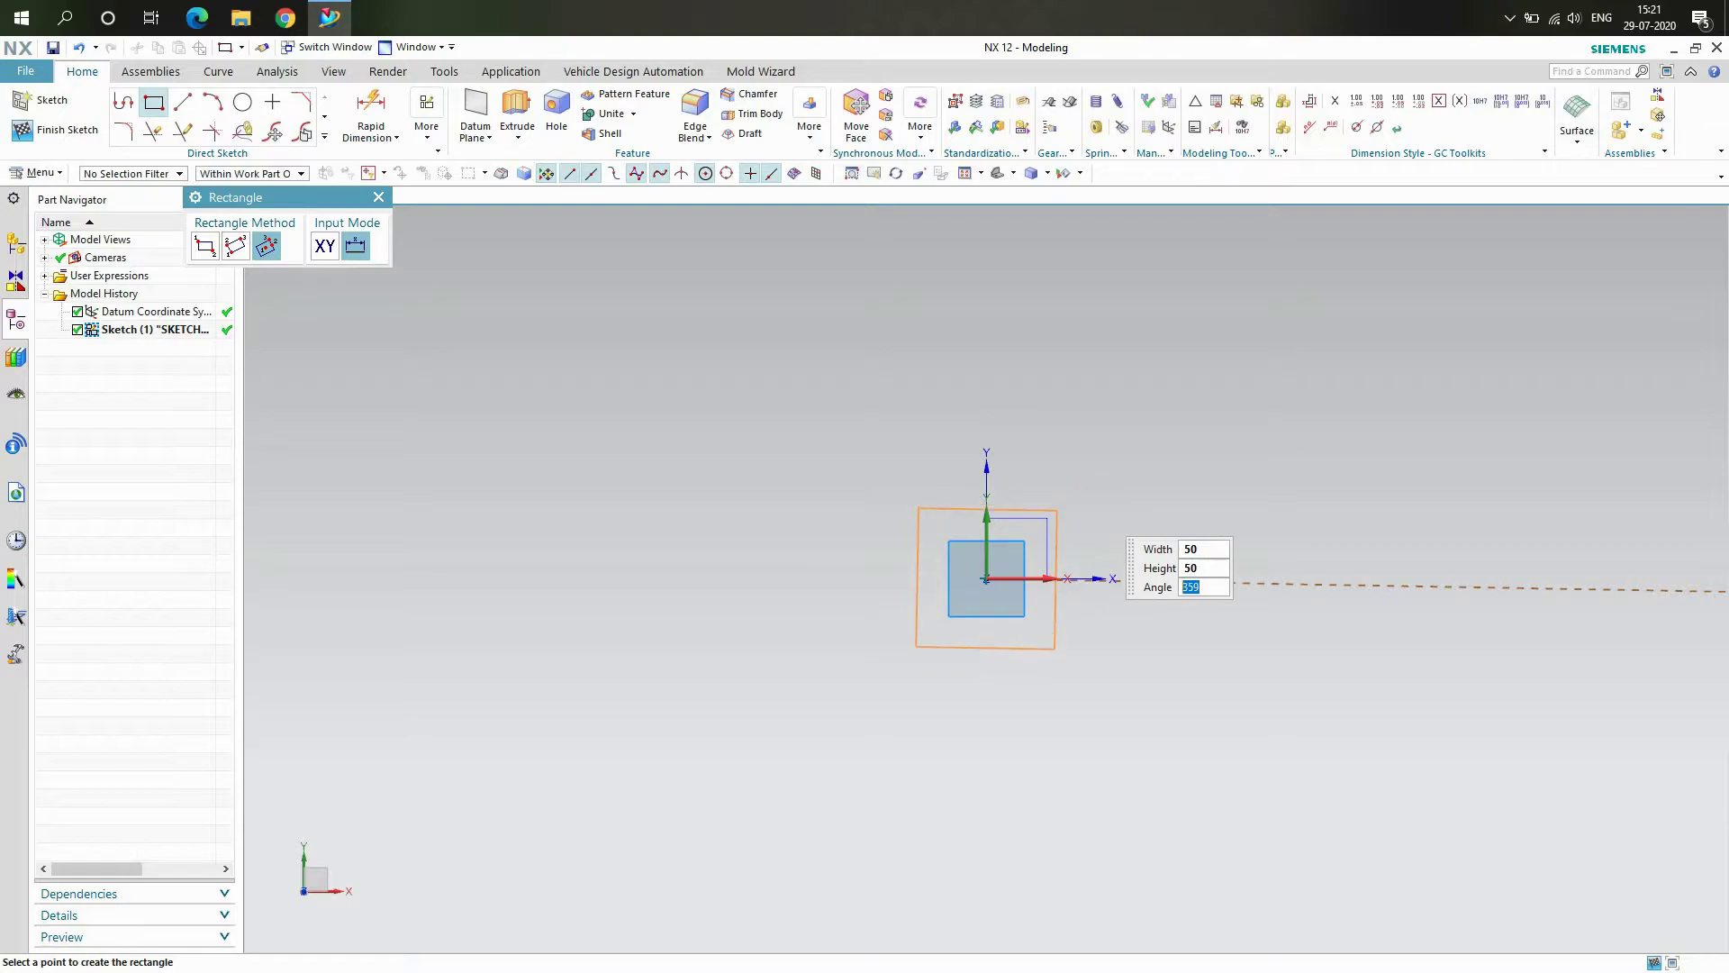
{"action": "left_click", "coordinate": [1095, 506]}
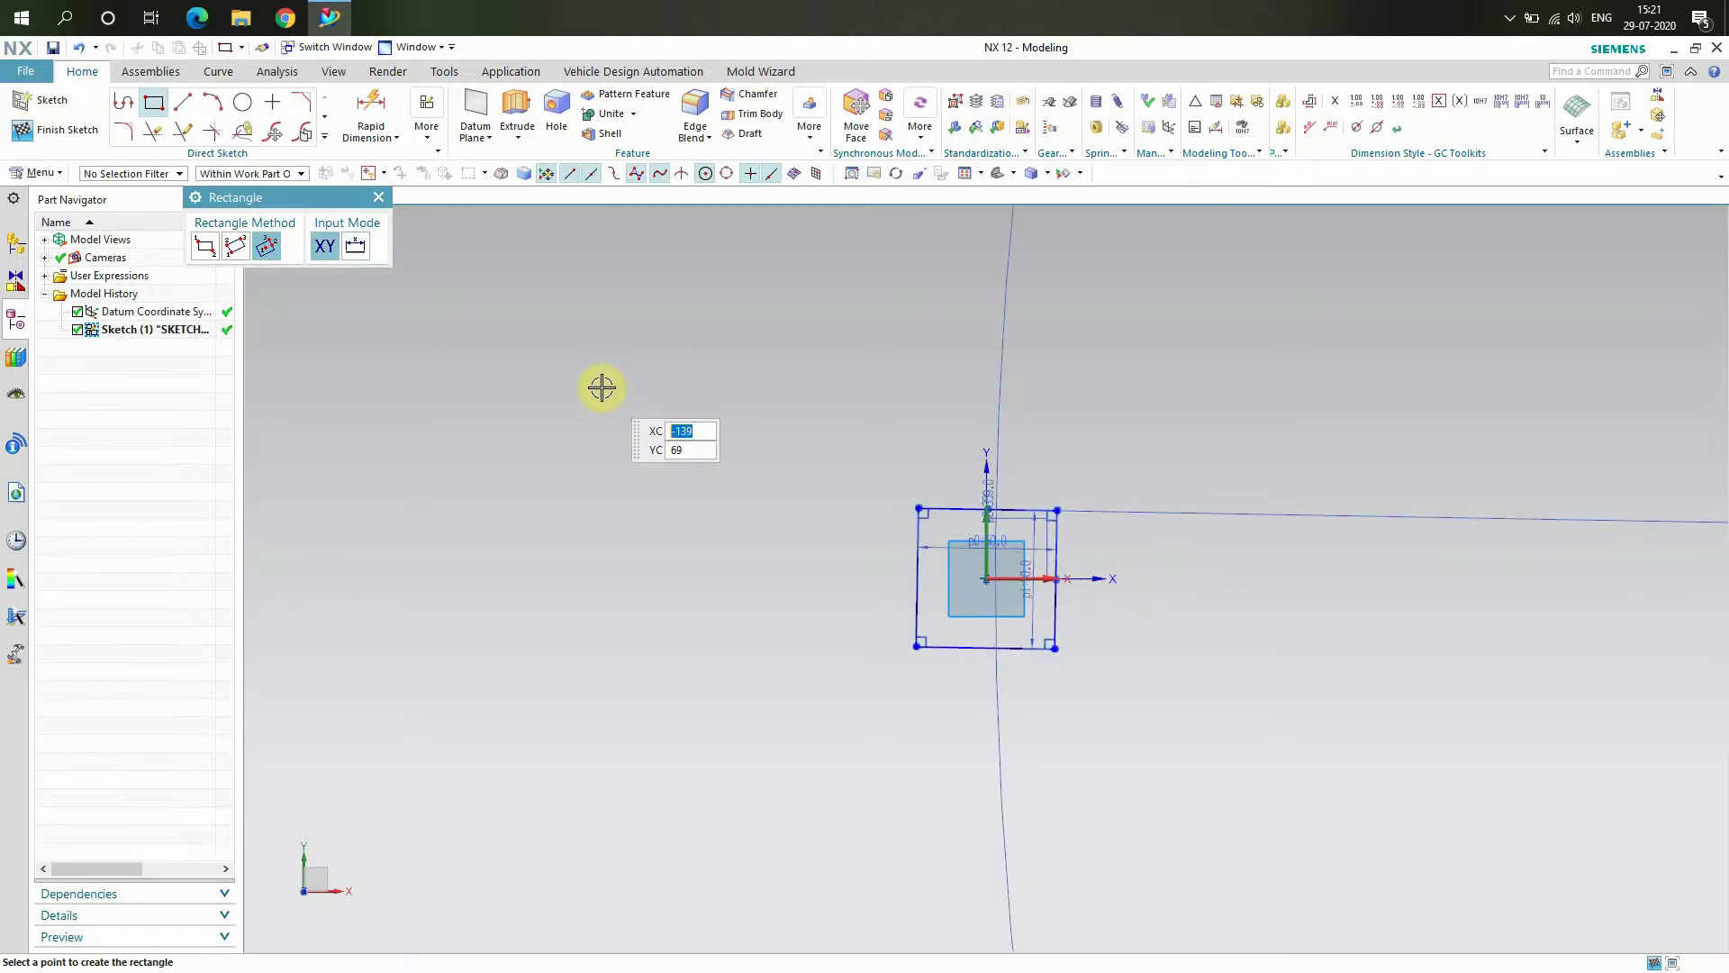
{"action": "left_click", "coordinate": [377, 197]}
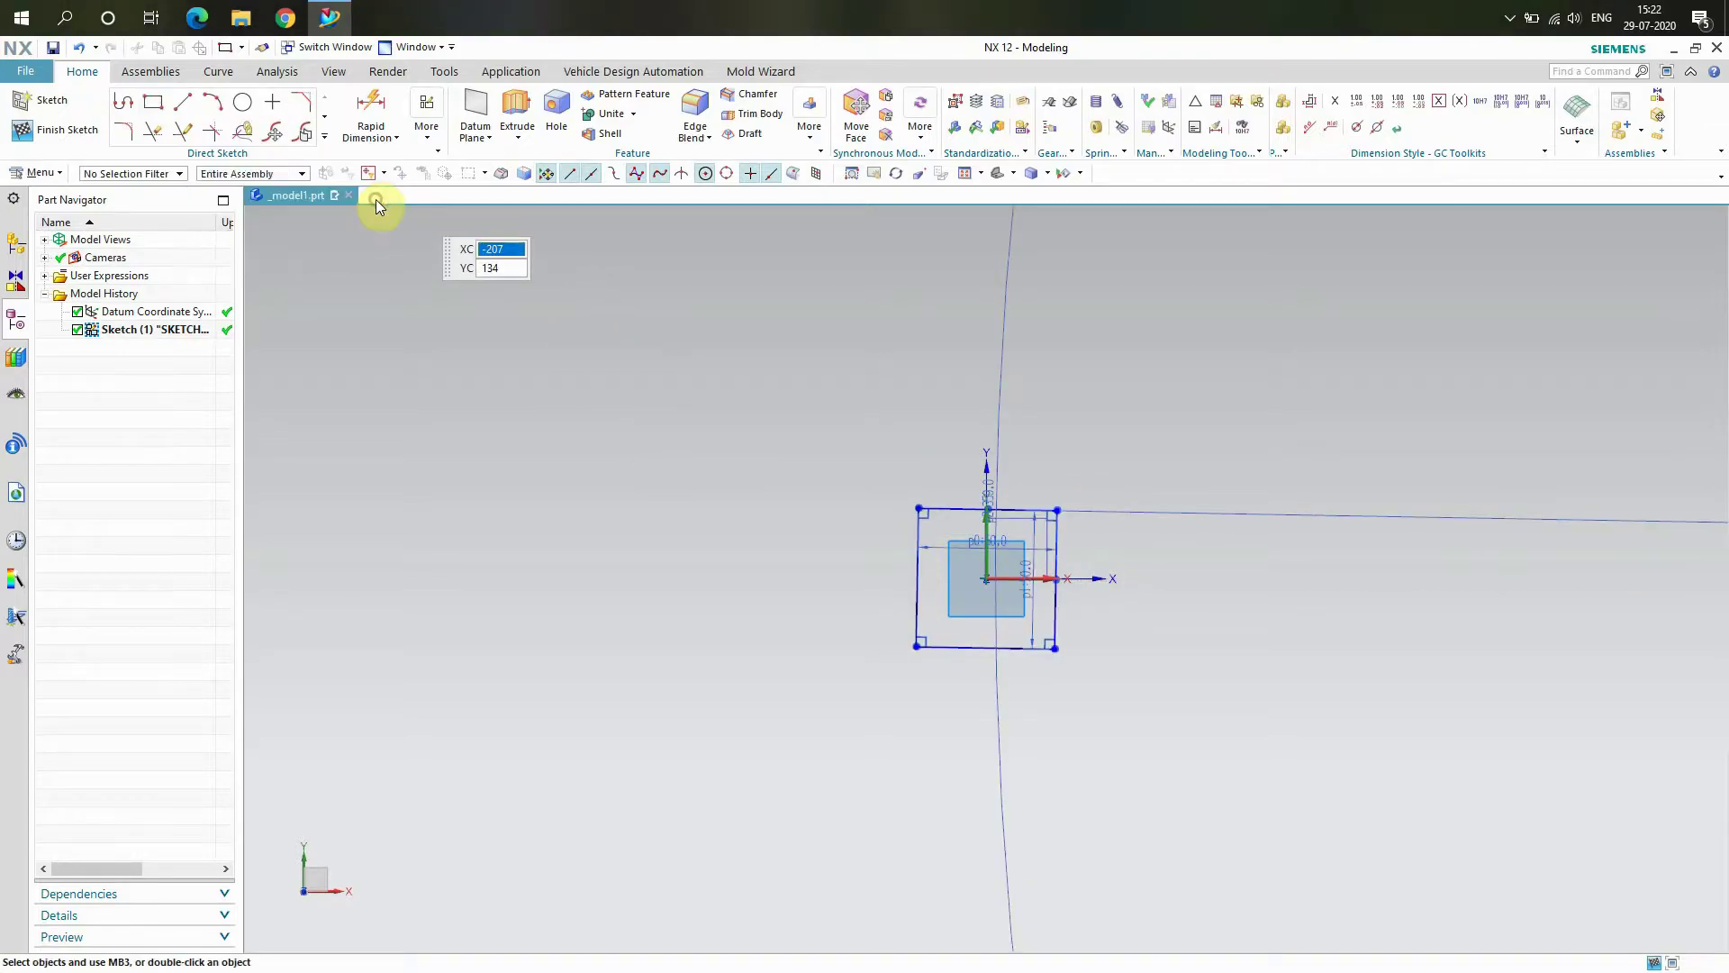
Extrude the square profile from 0 to 2 mm to form the base plate.
{"action": "left_click", "coordinate": [516, 110]}
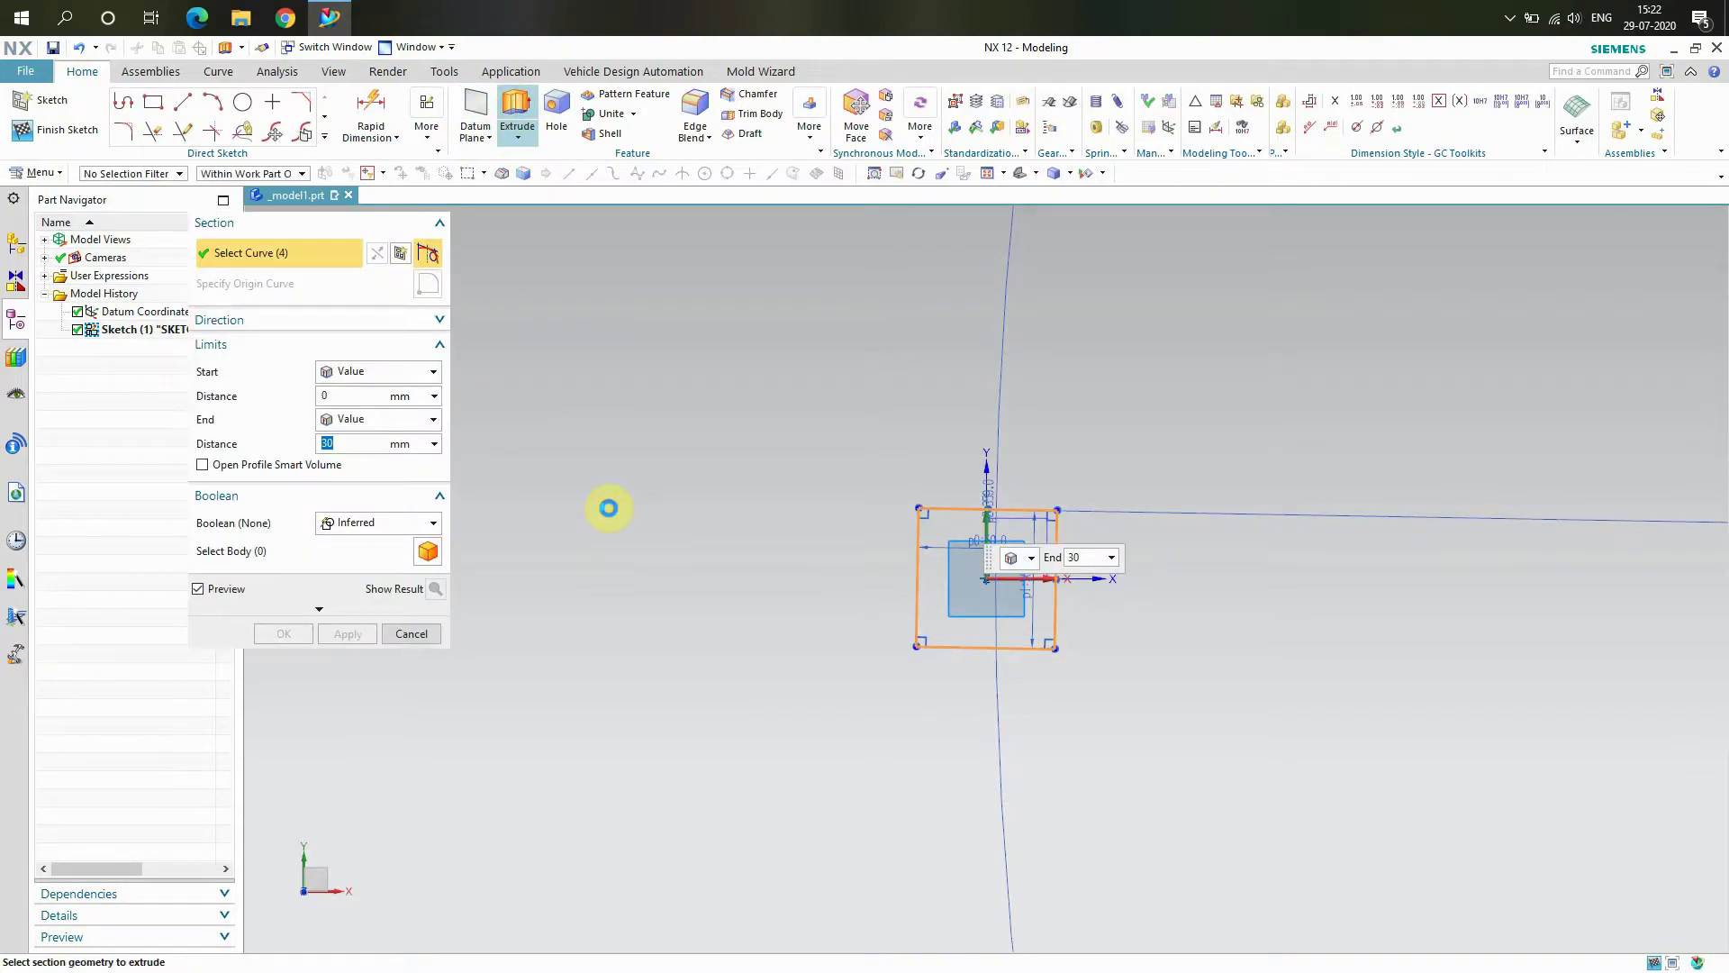
{"action": "right_click", "coordinate": [608, 508]}
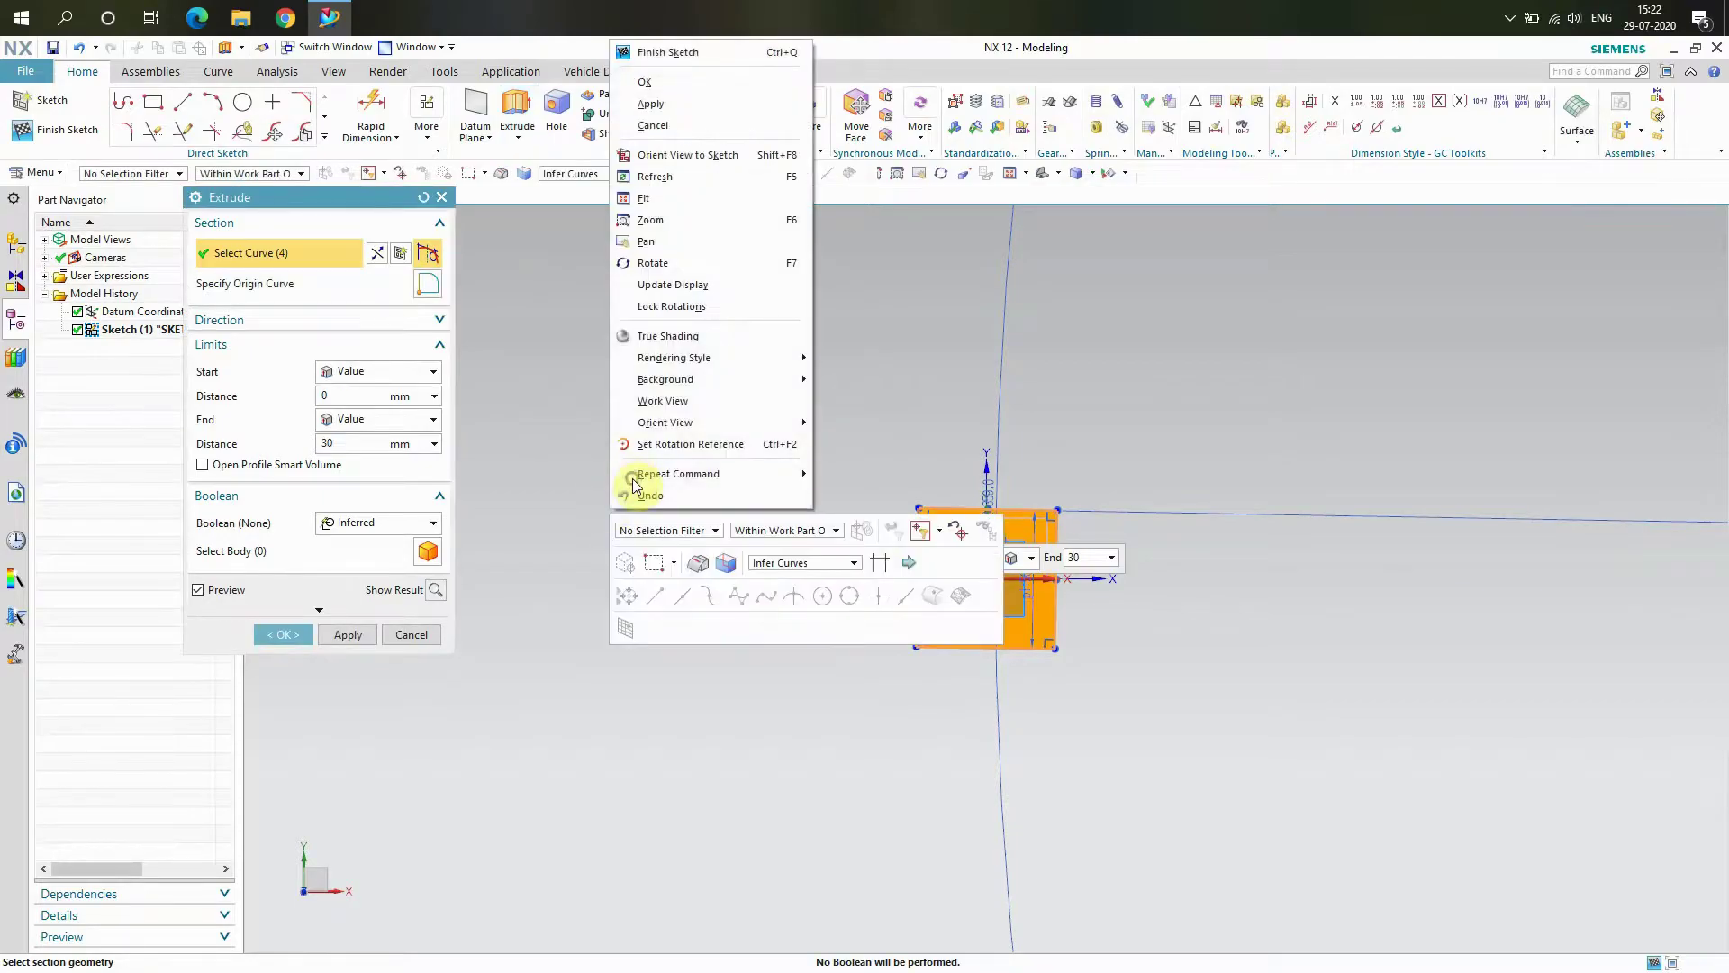
{"action": "left_click", "coordinate": [553, 465]}
{"action": "right_click", "coordinate": [559, 454]}
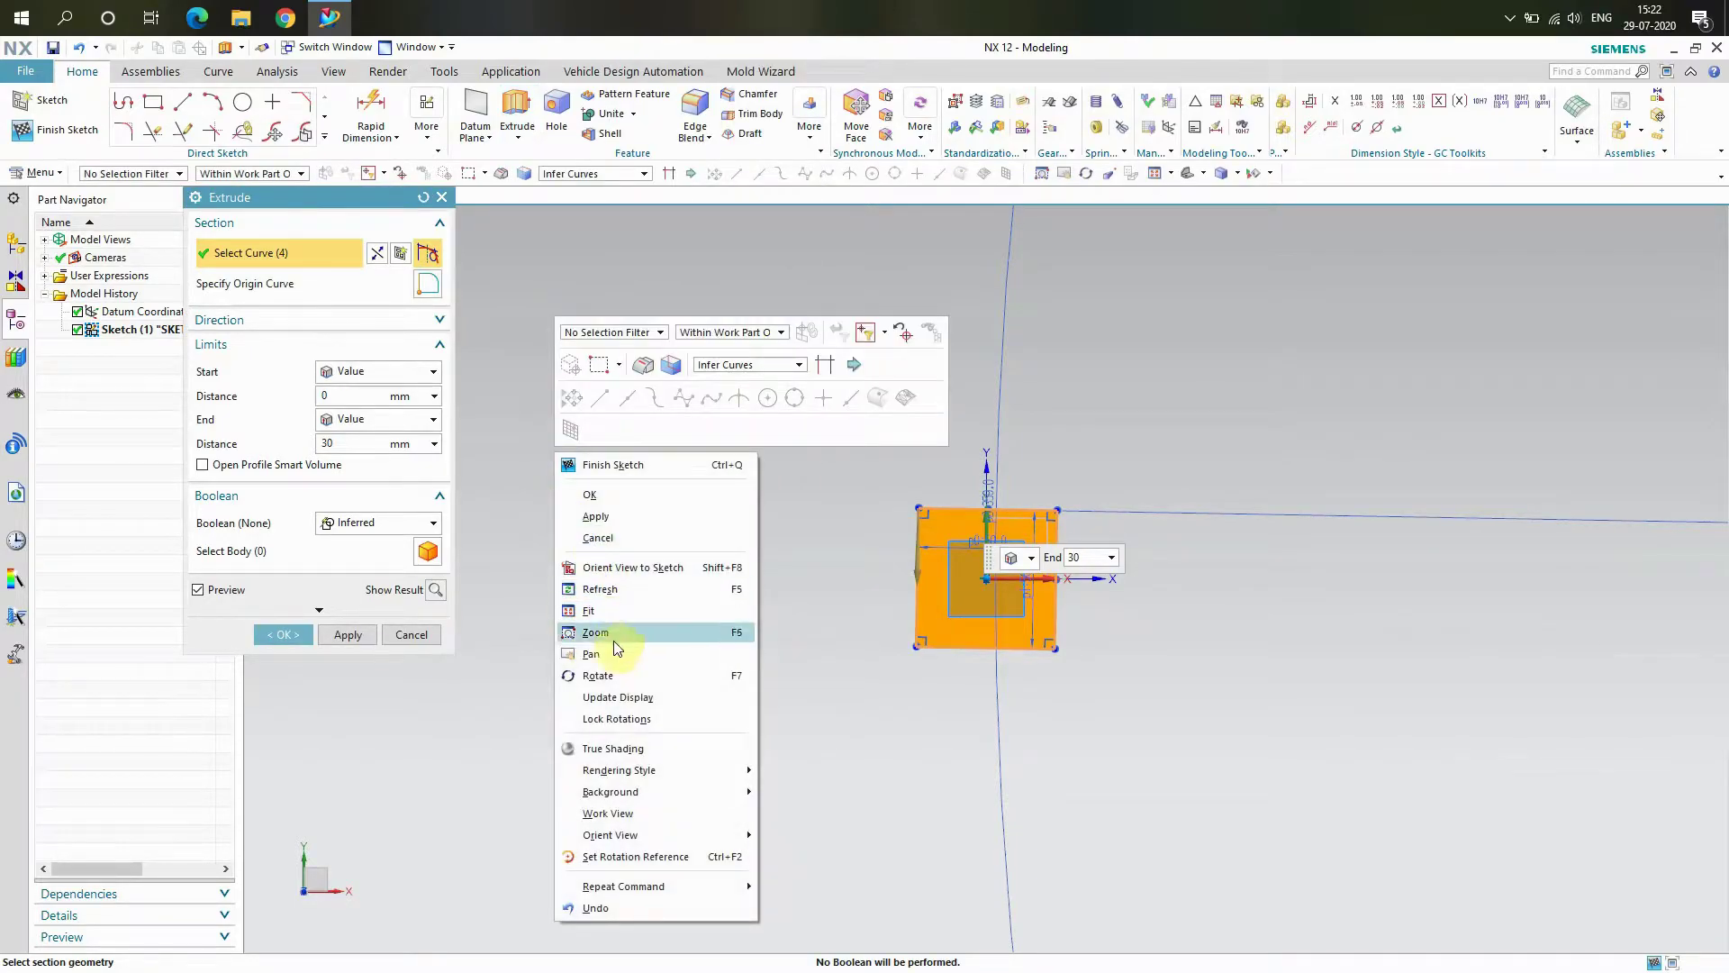
{"action": "left_click", "coordinate": [617, 675]}
{"action": "left_click_drag", "start_coordinate": [714, 571], "coordinate": [702, 501]}
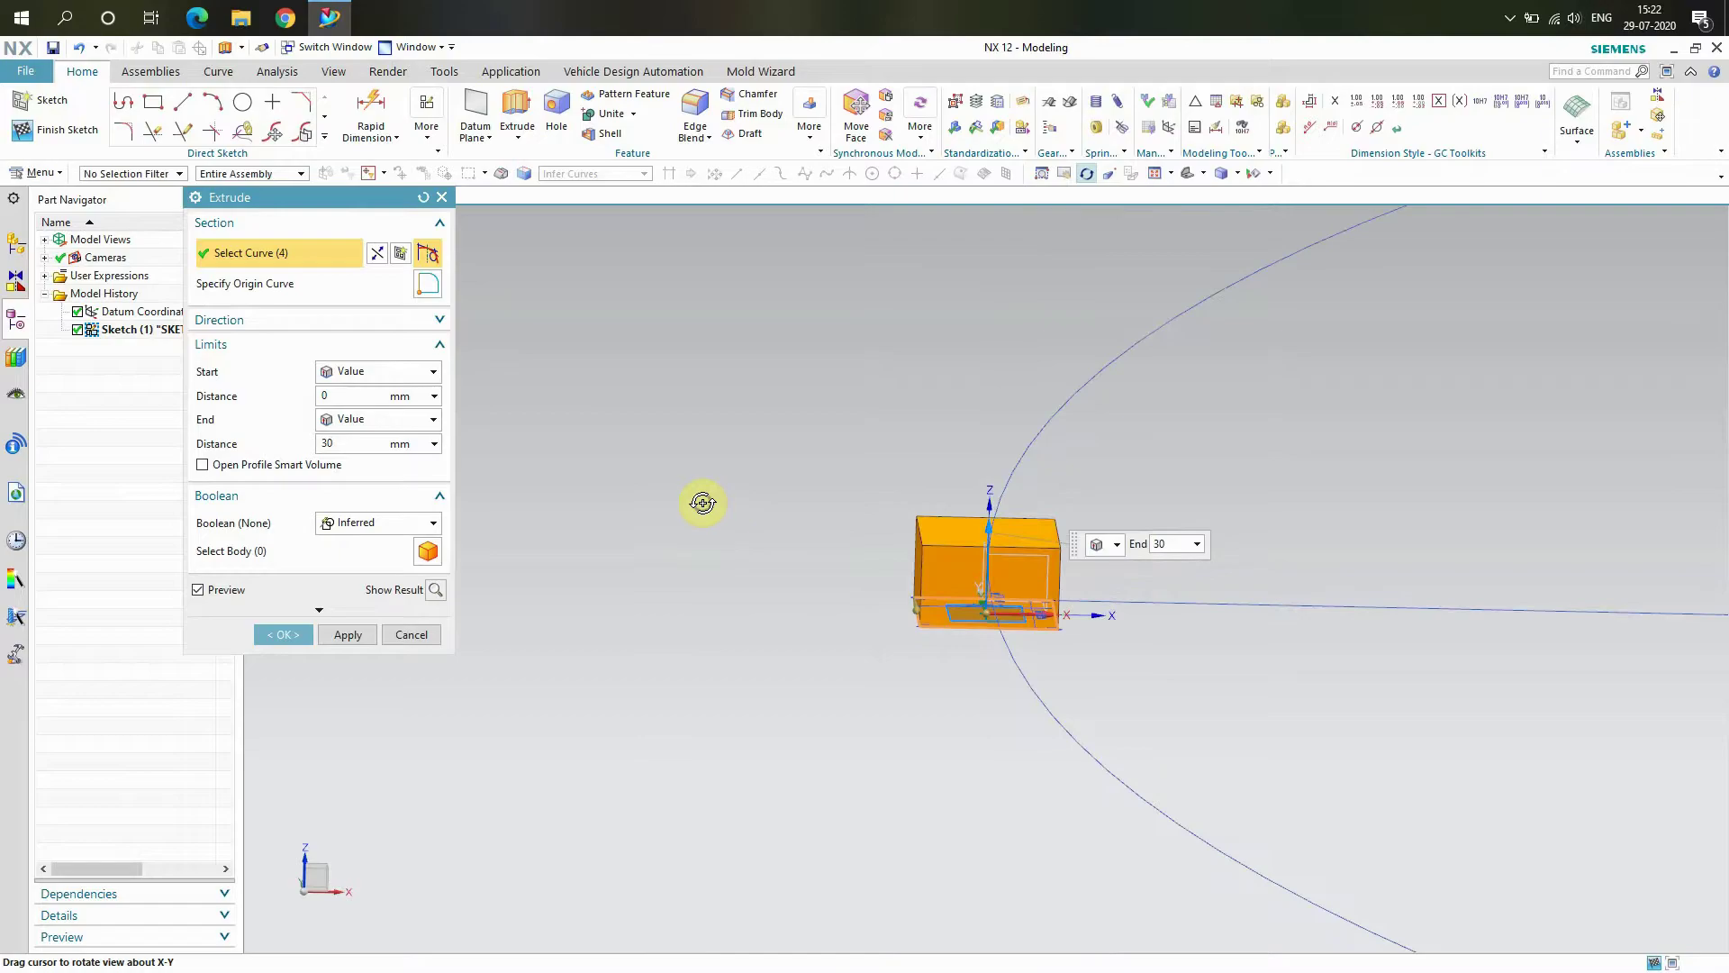
{"action": "right_click", "coordinate": [703, 503]}
{"action": "left_click", "coordinate": [760, 726]}
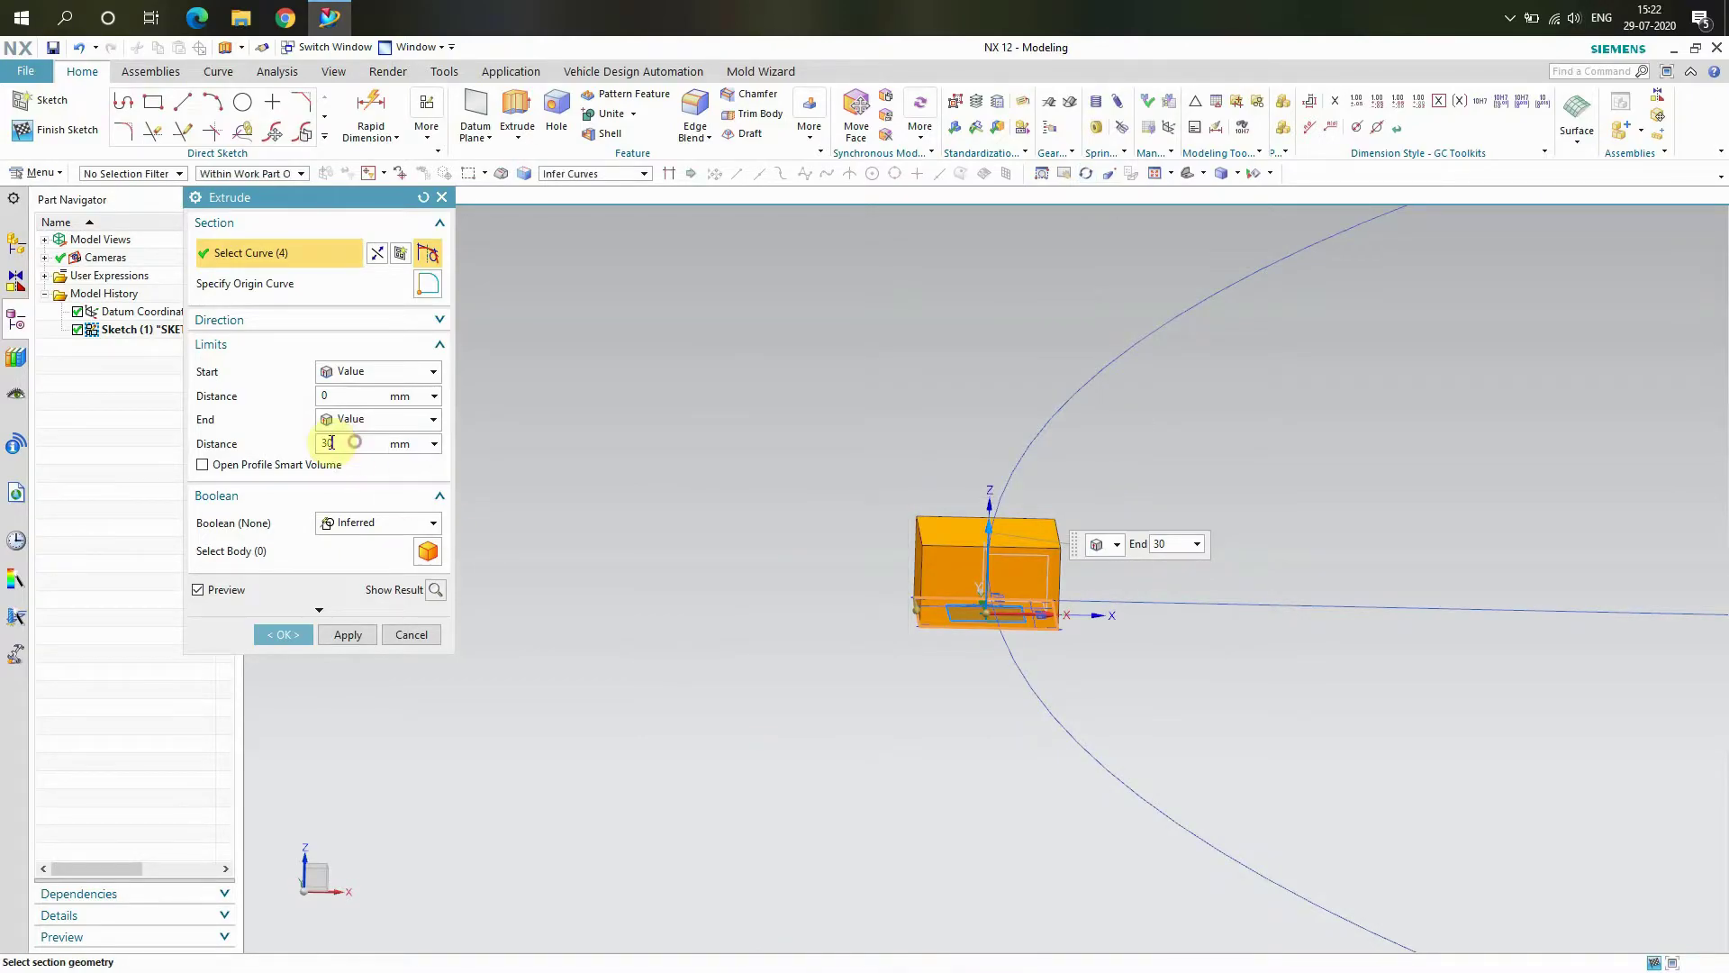
{"action": "type", "text": "2"}
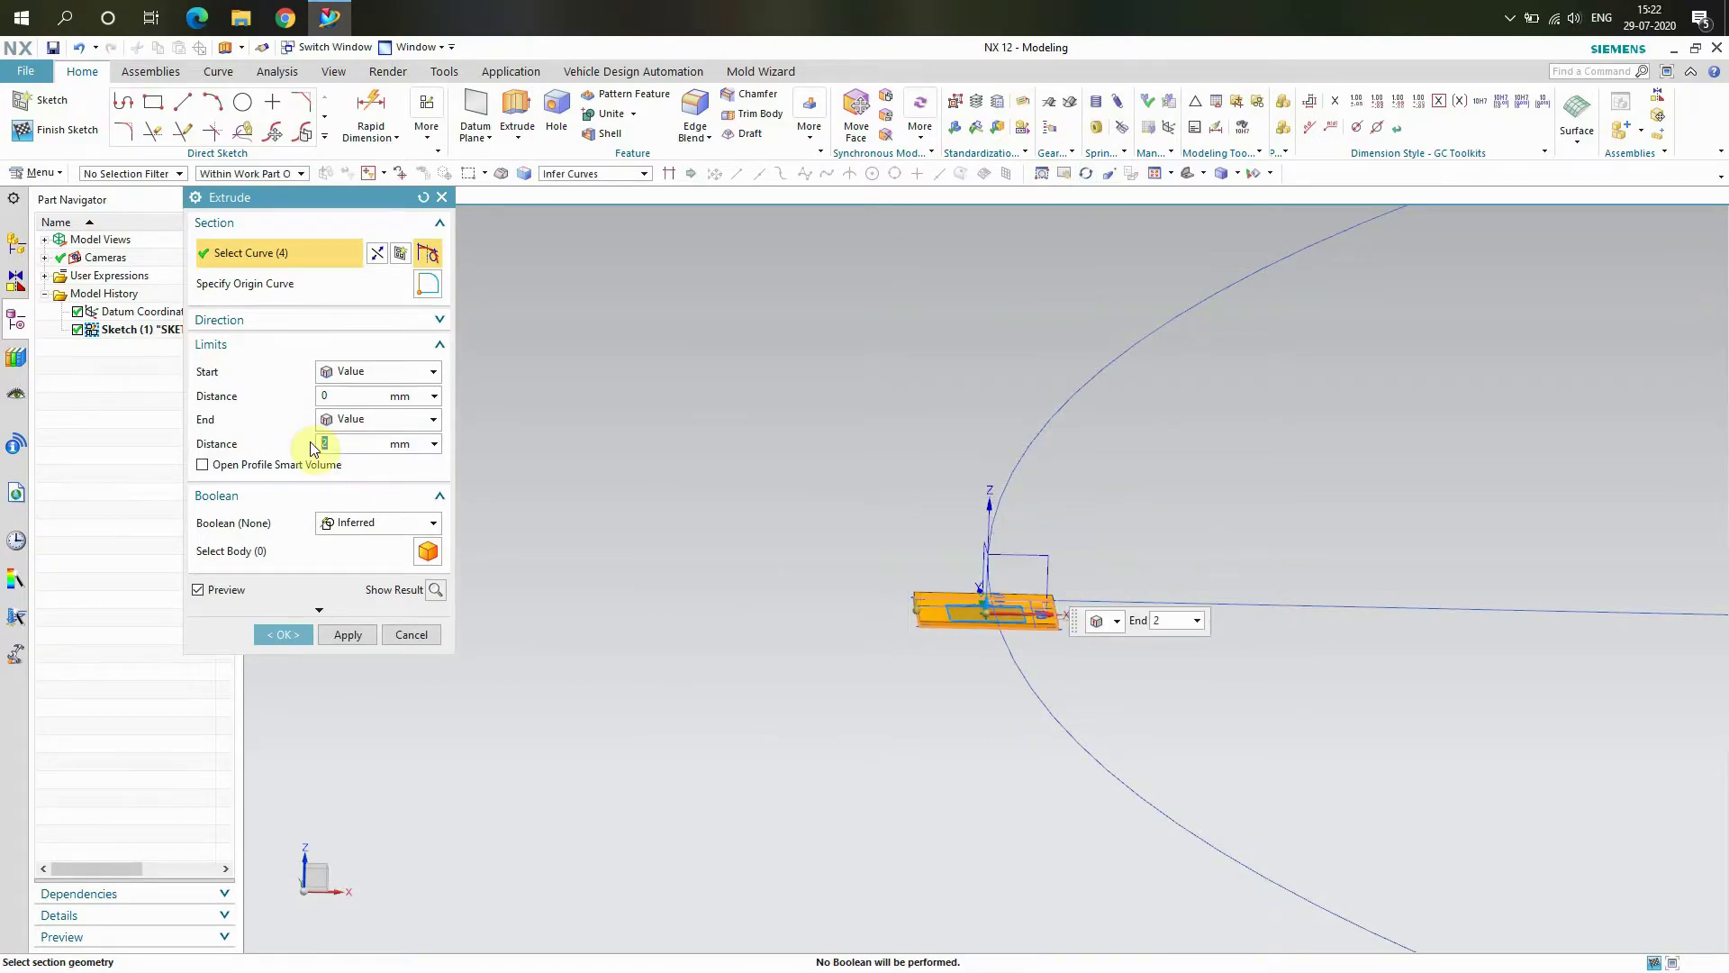
{"action": "left_click", "coordinate": [288, 635]}
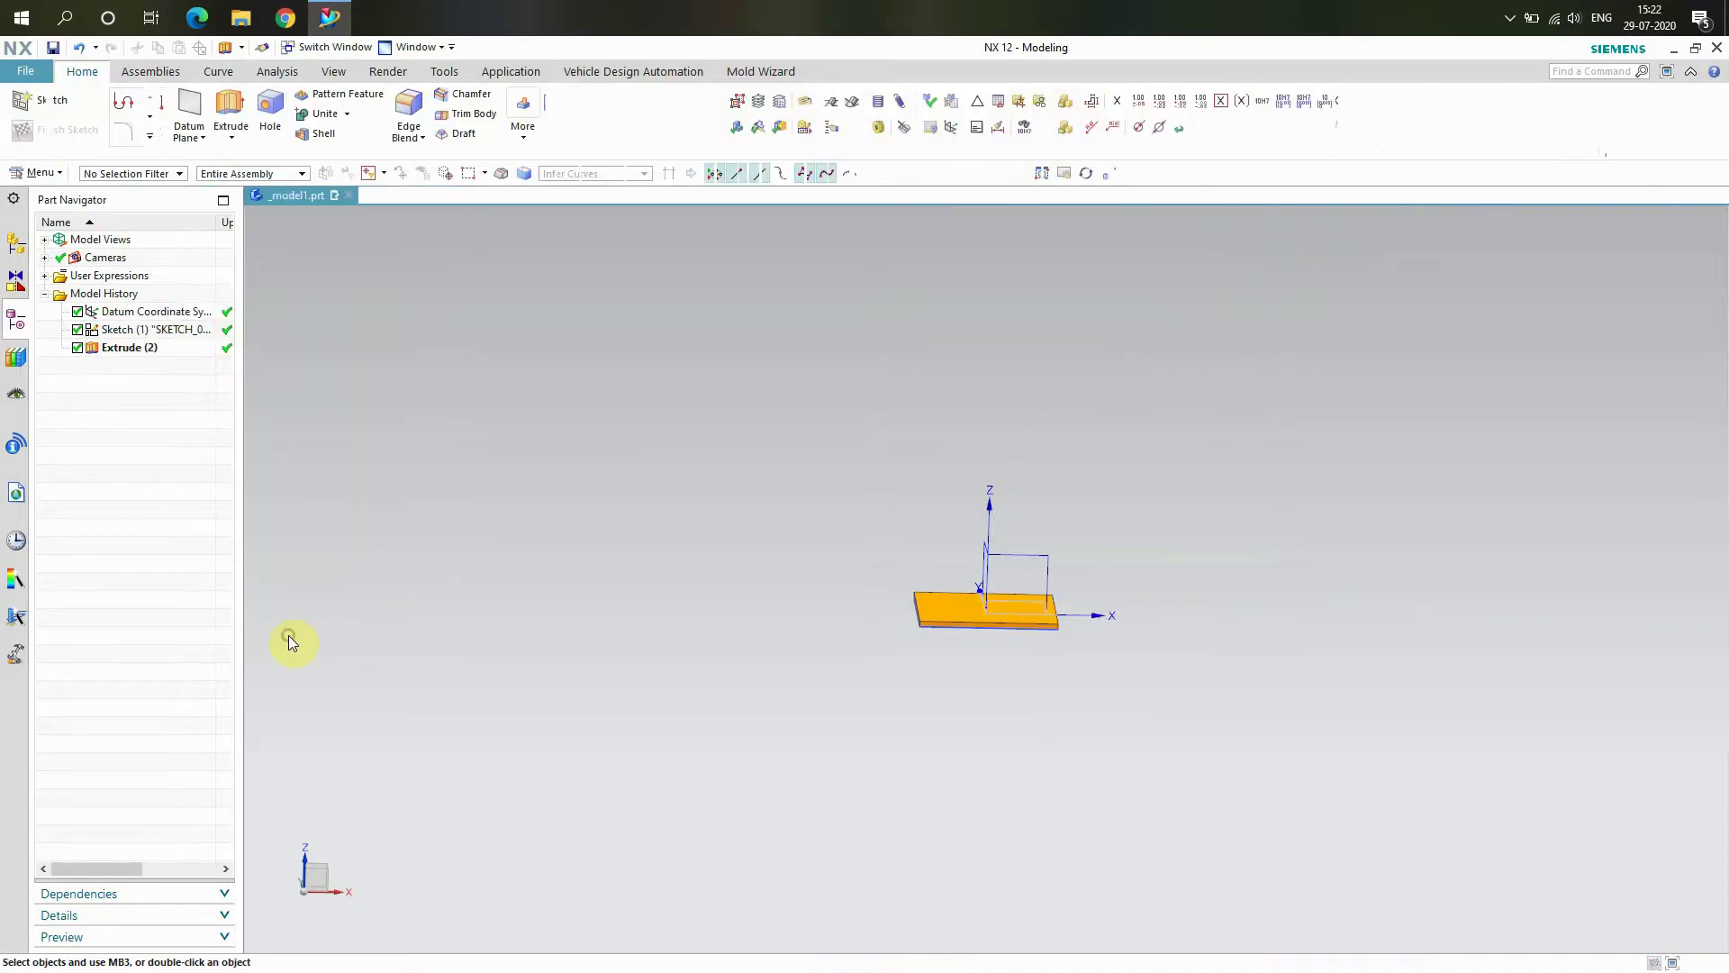
Create a sketch on the upper face of the base plate.
{"action": "left_click", "coordinate": [20, 113]}
{"action": "left_click", "coordinate": [933, 607]}
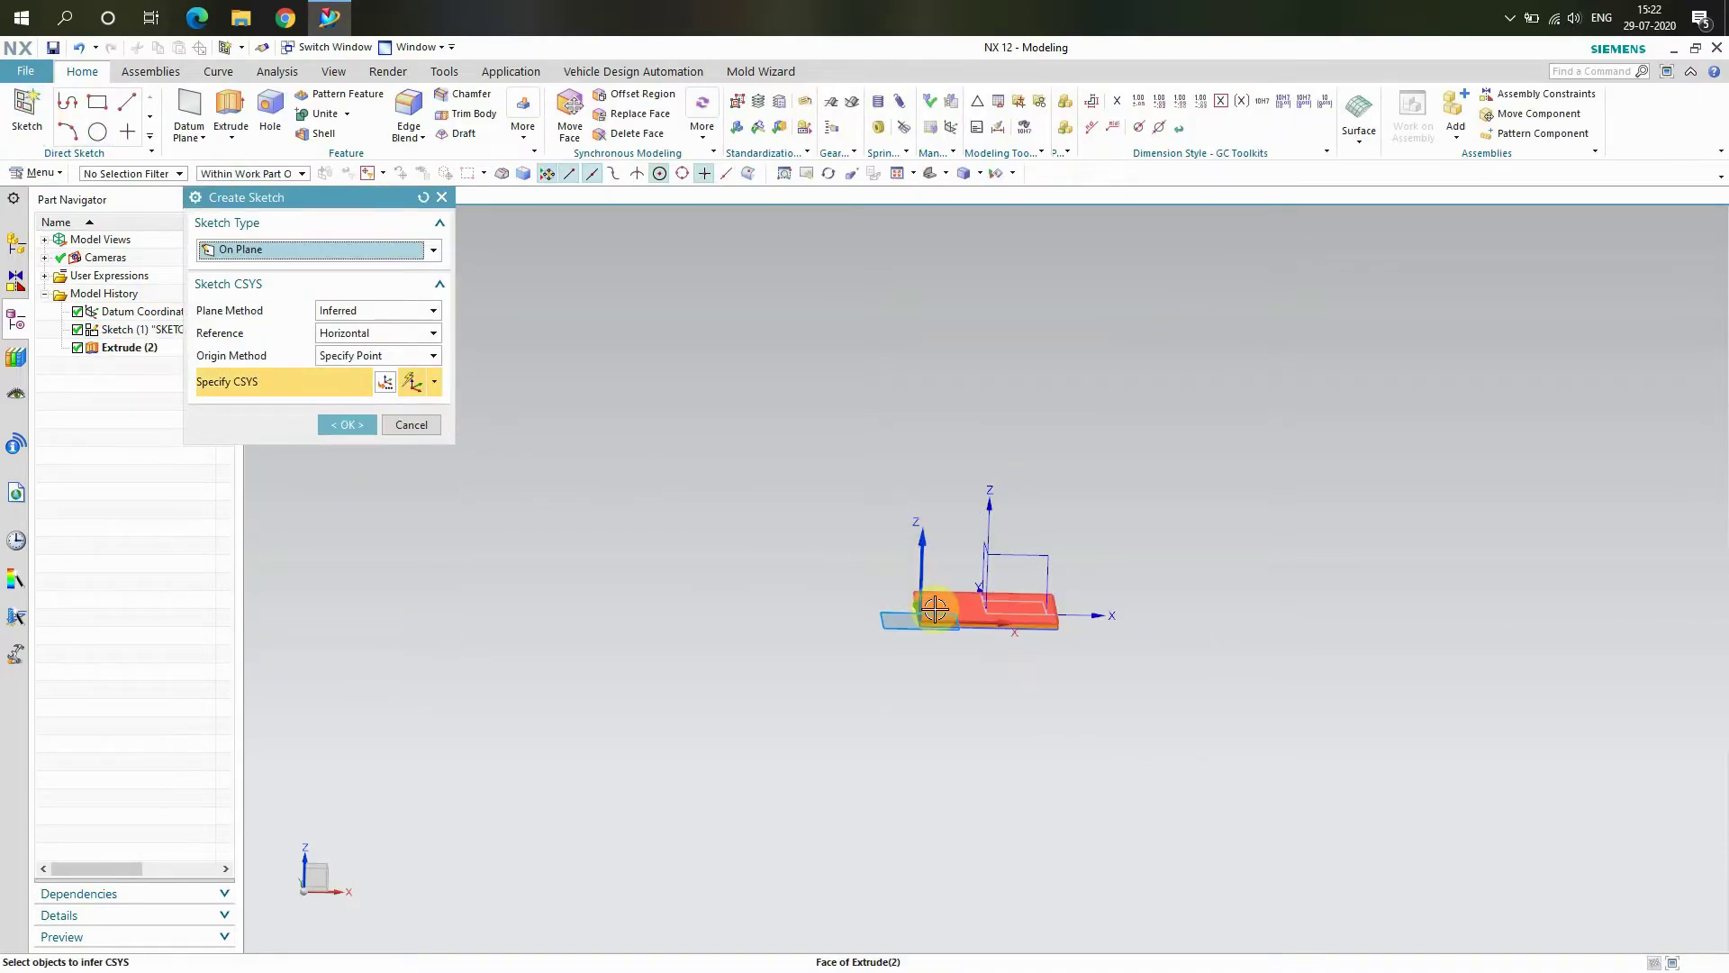
{"action": "left_click", "coordinate": [934, 606]}
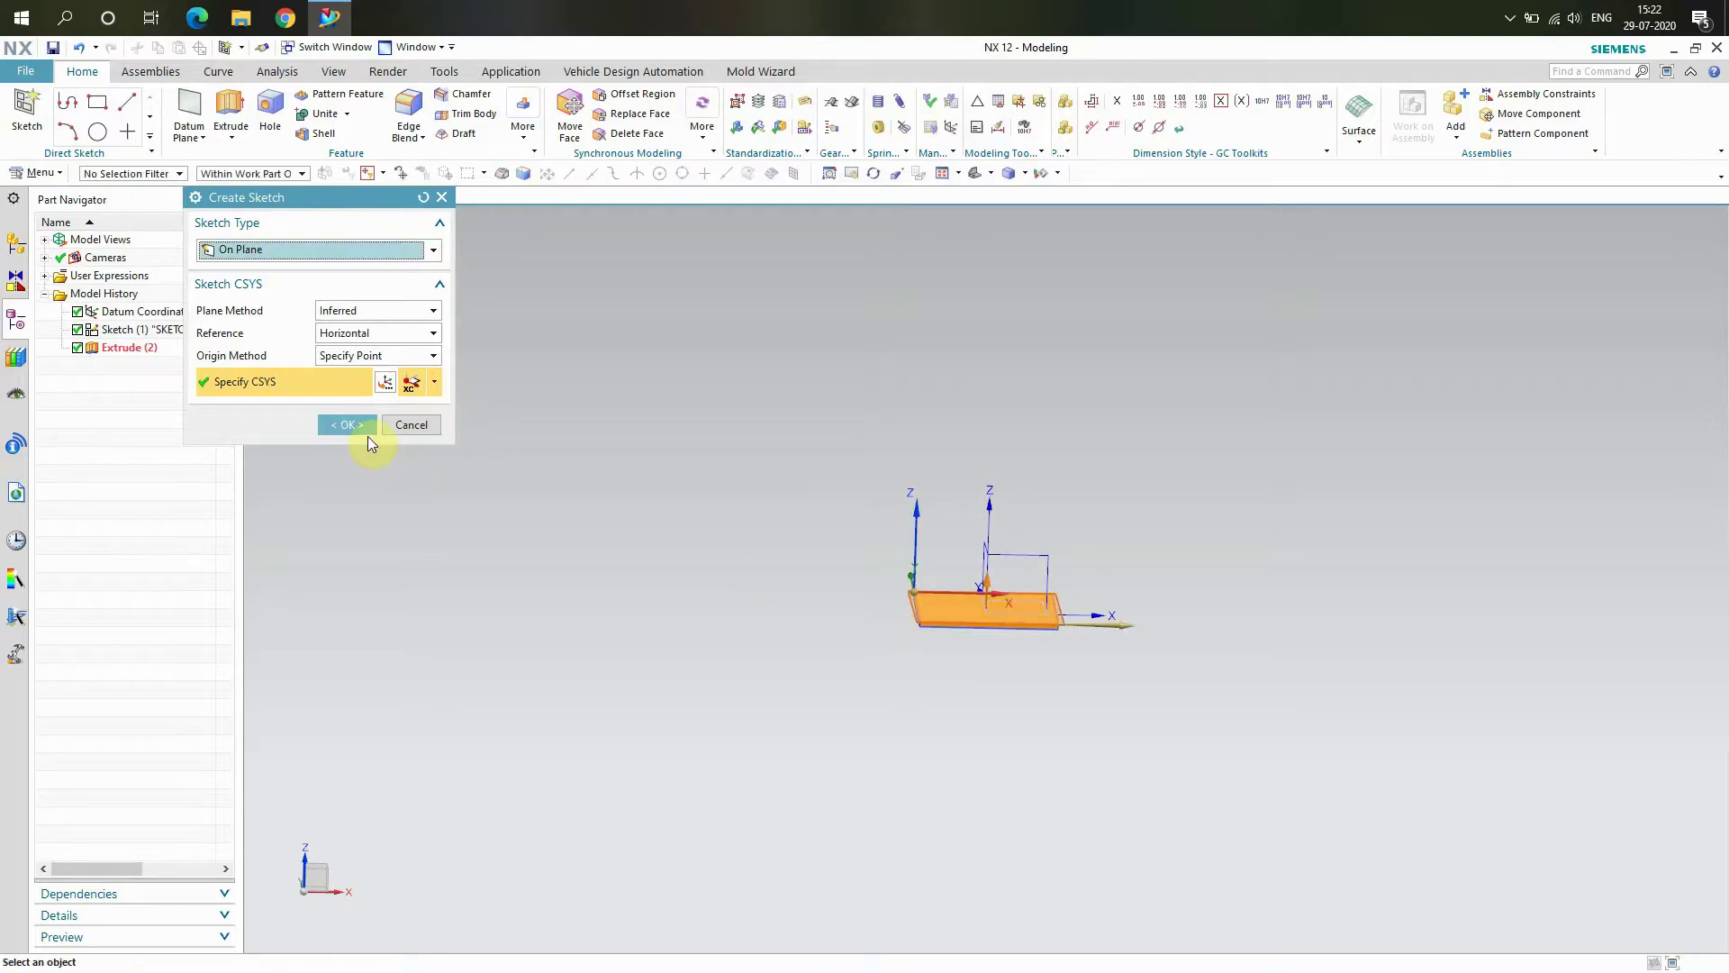
{"action": "left_click", "coordinate": [367, 433]}
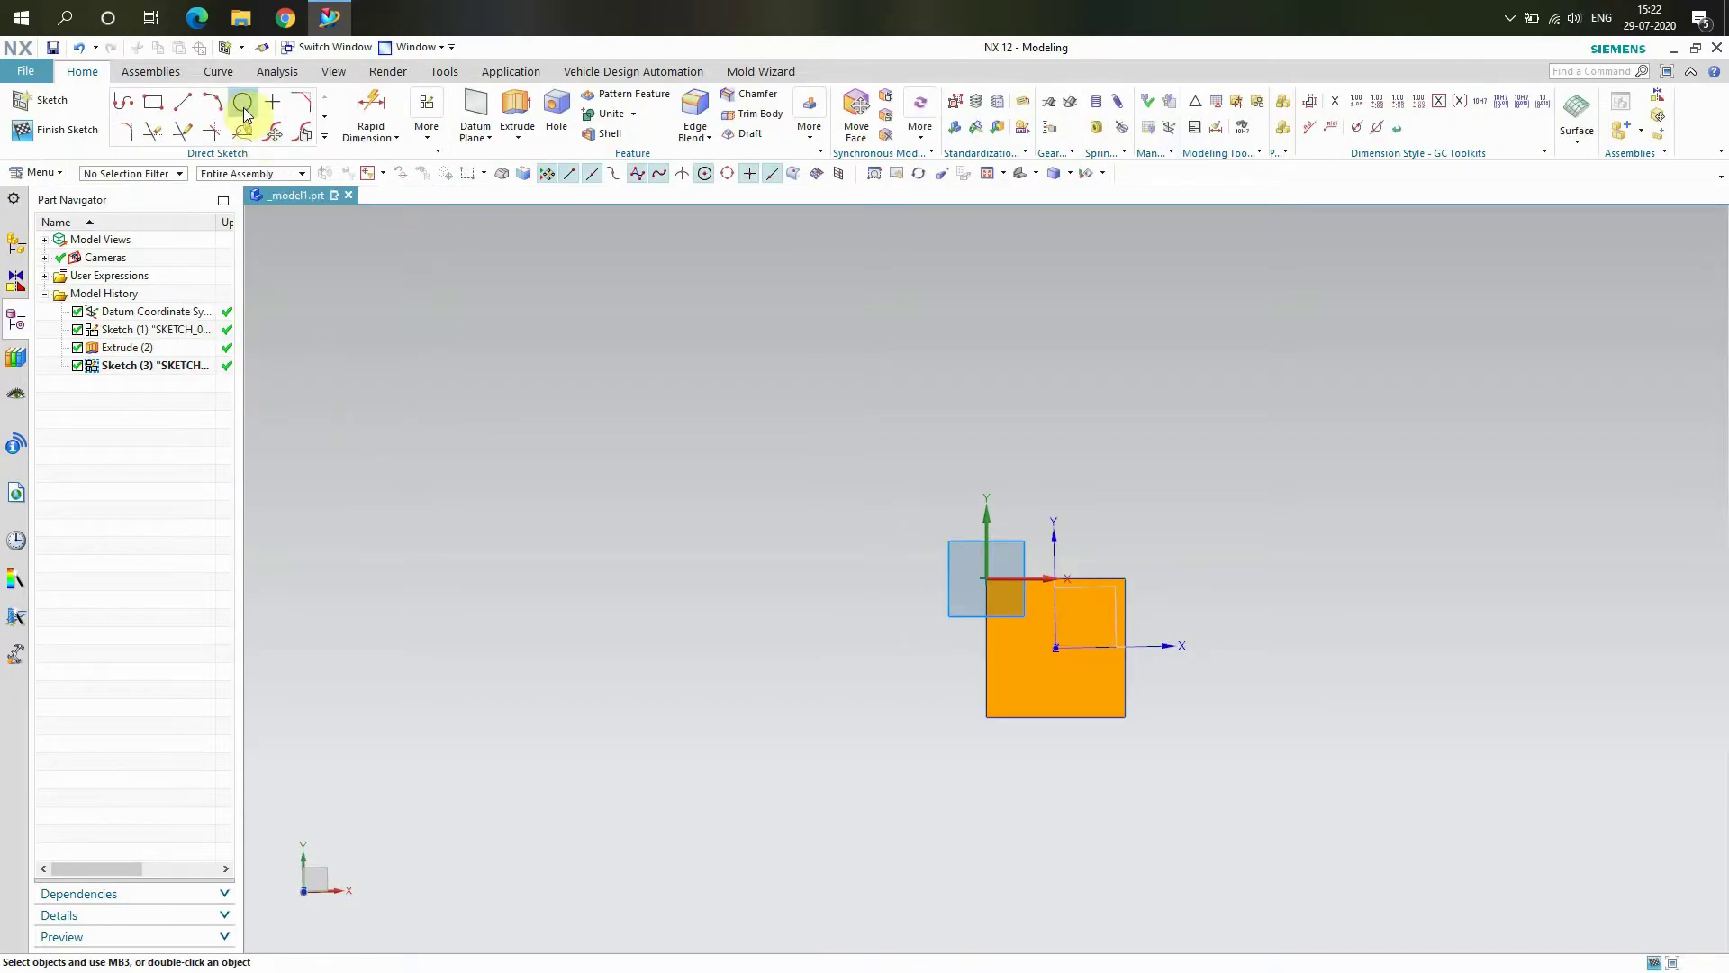
Draw a 50 by 50 mm rectangle from the plate's centre out to its edges and corner.
{"action": "left_click", "coordinate": [151, 108]}
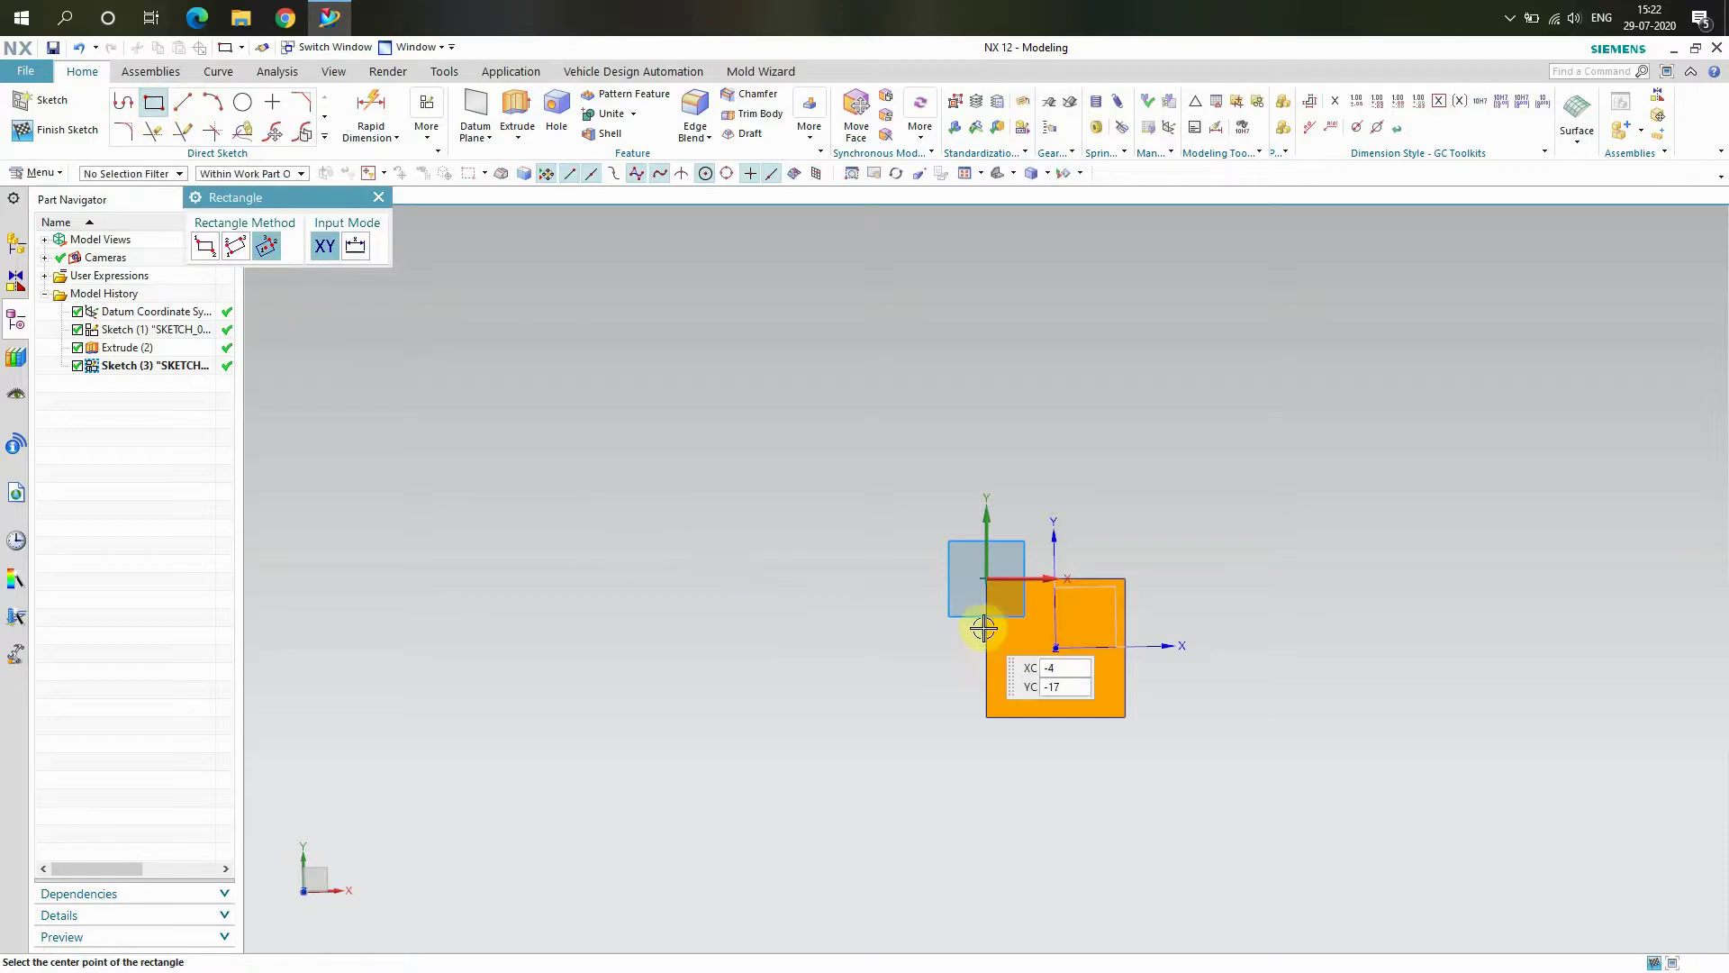
{"action": "scroll", "coordinate": [1009, 634], "scroll_direction": "up", "scroll_amount": 4}
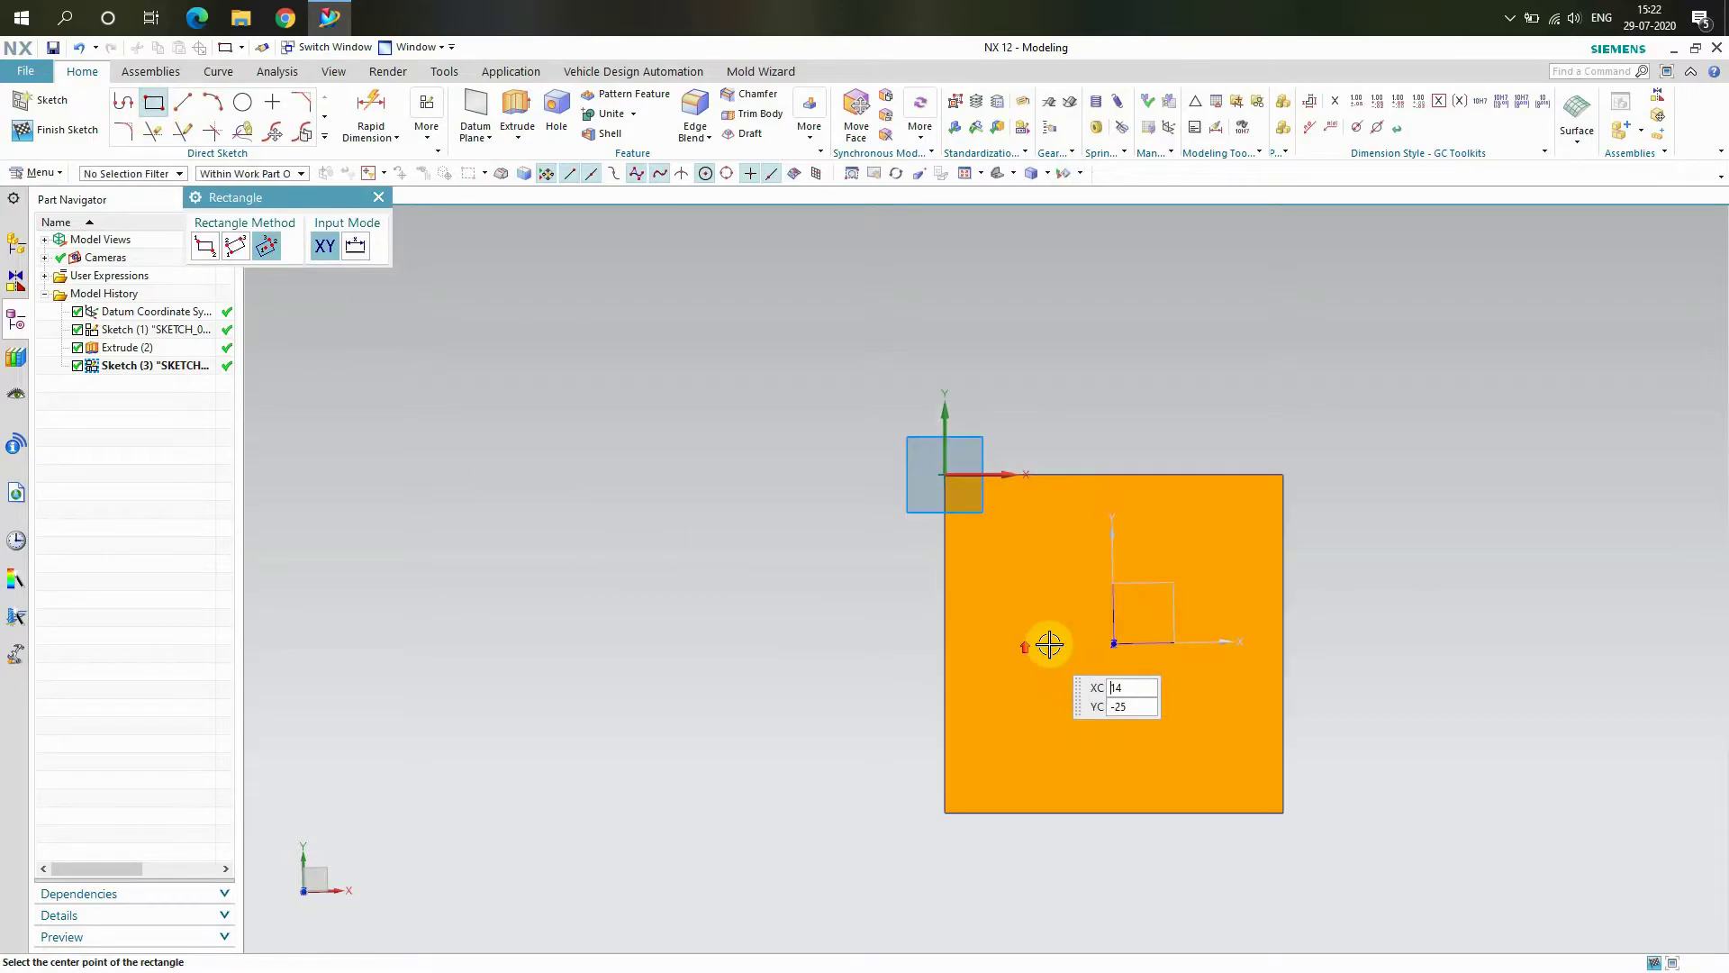
{"action": "left_click", "coordinate": [1114, 642]}
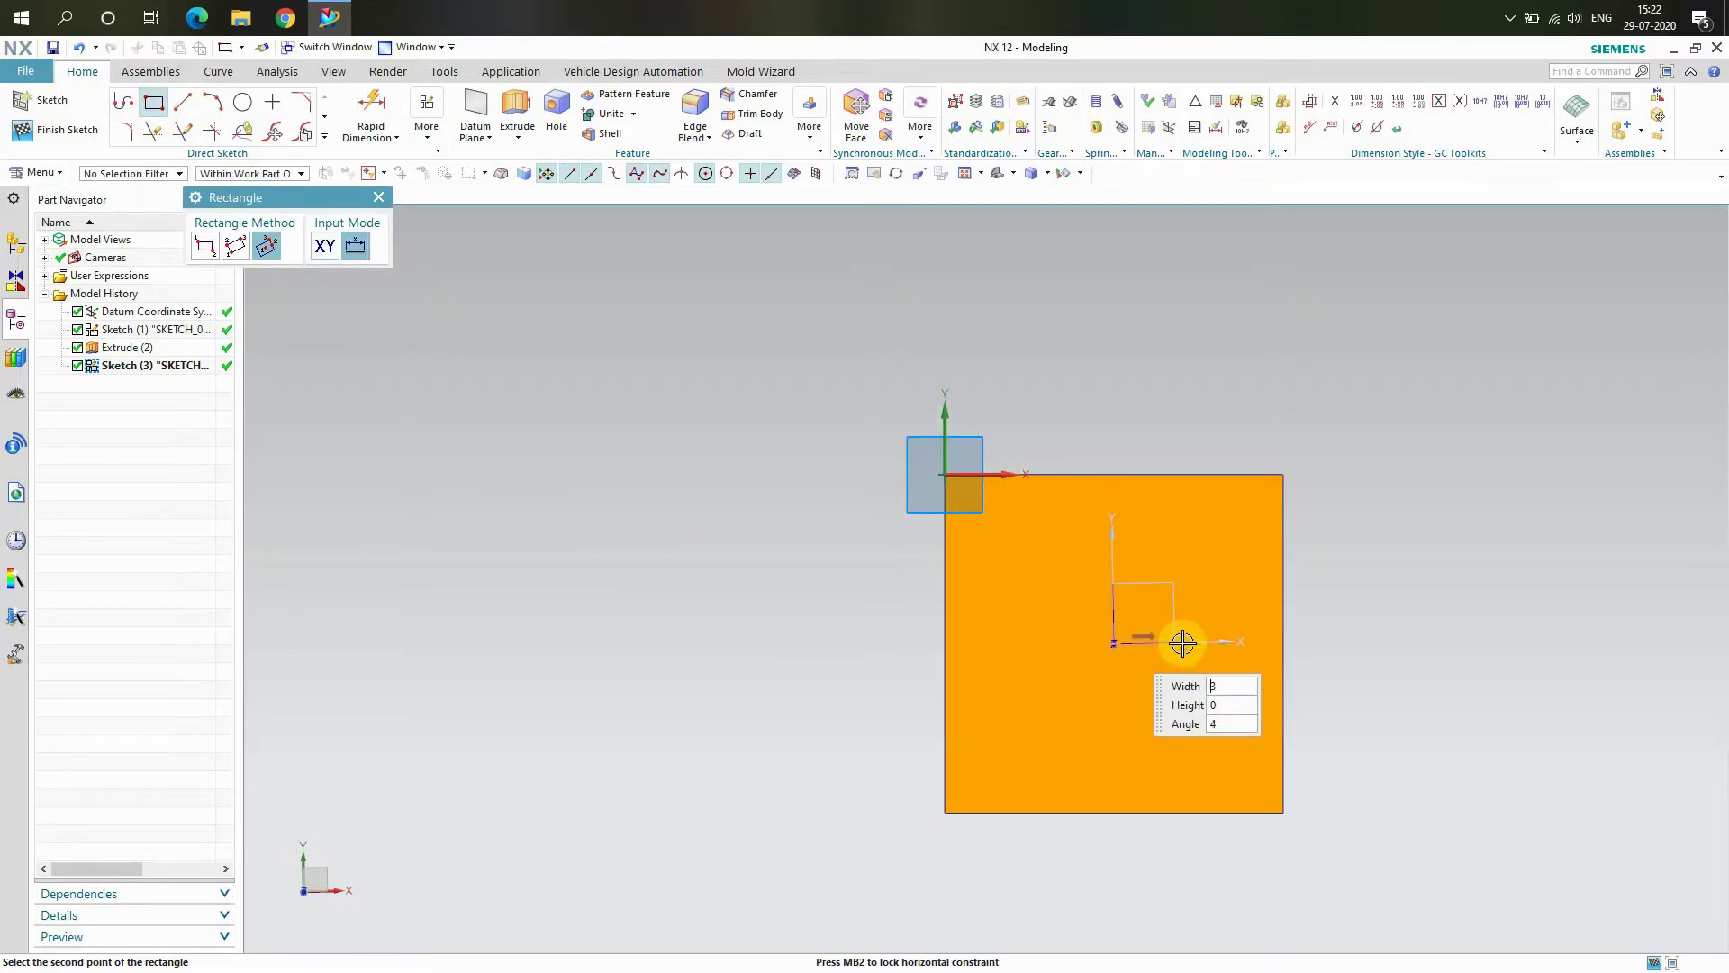
{"action": "left_click", "coordinate": [1283, 641]}
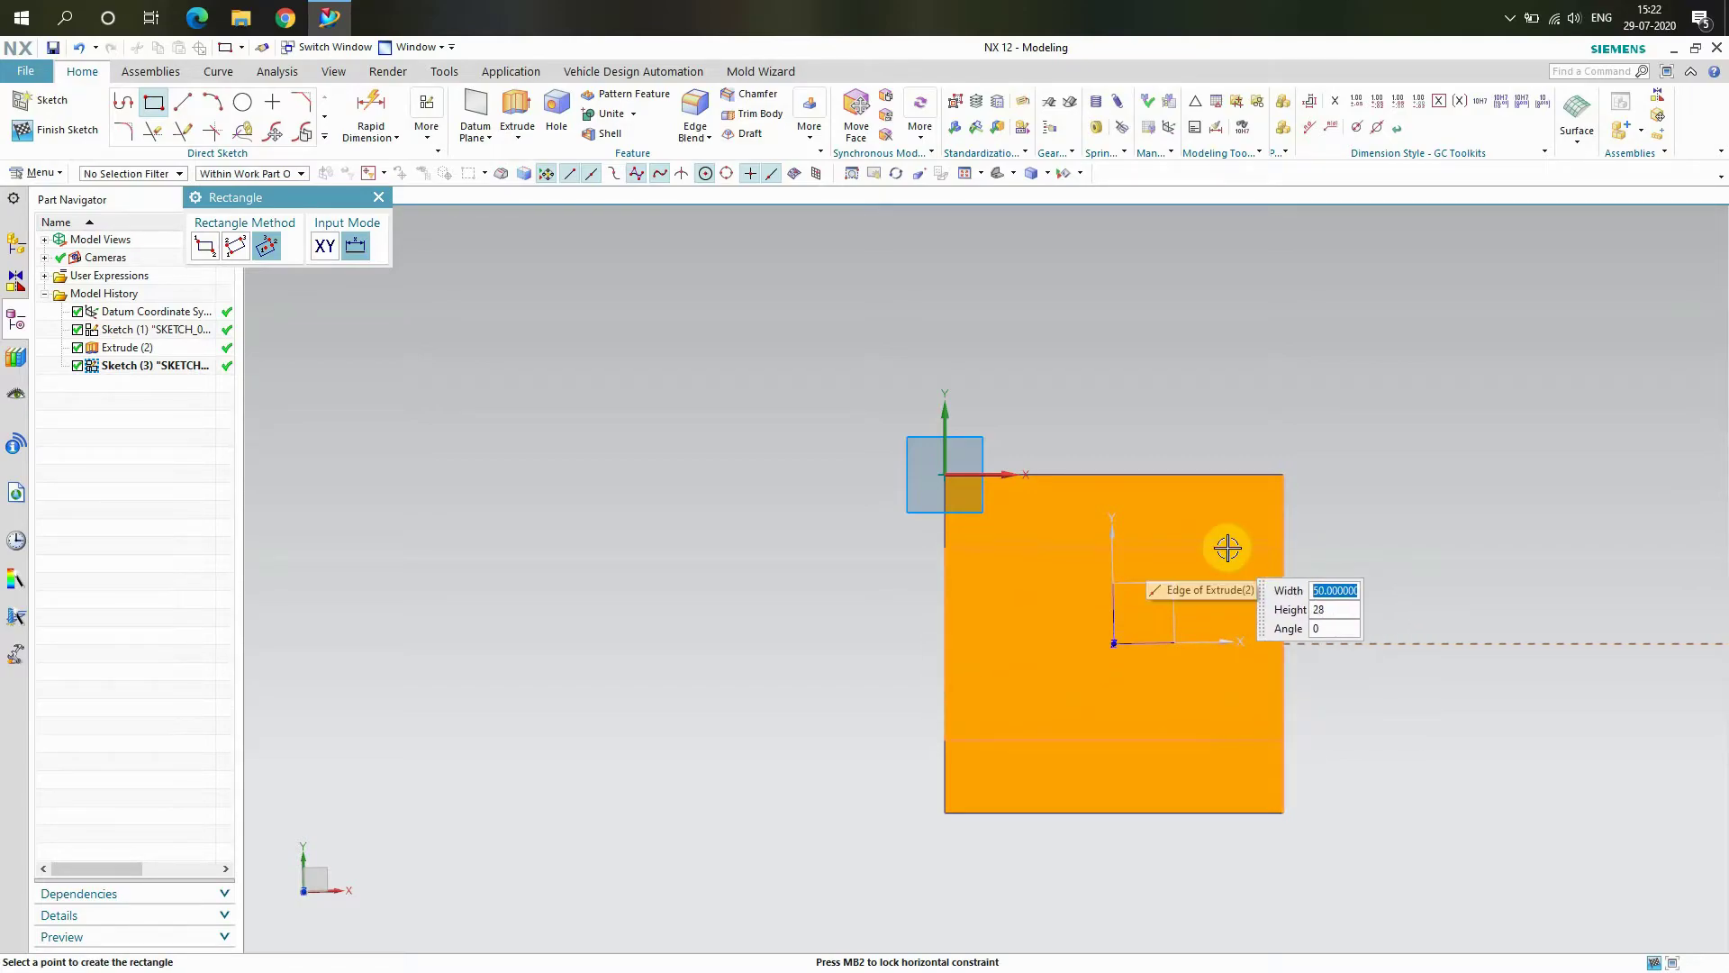
{"action": "left_click", "coordinate": [1282, 475]}
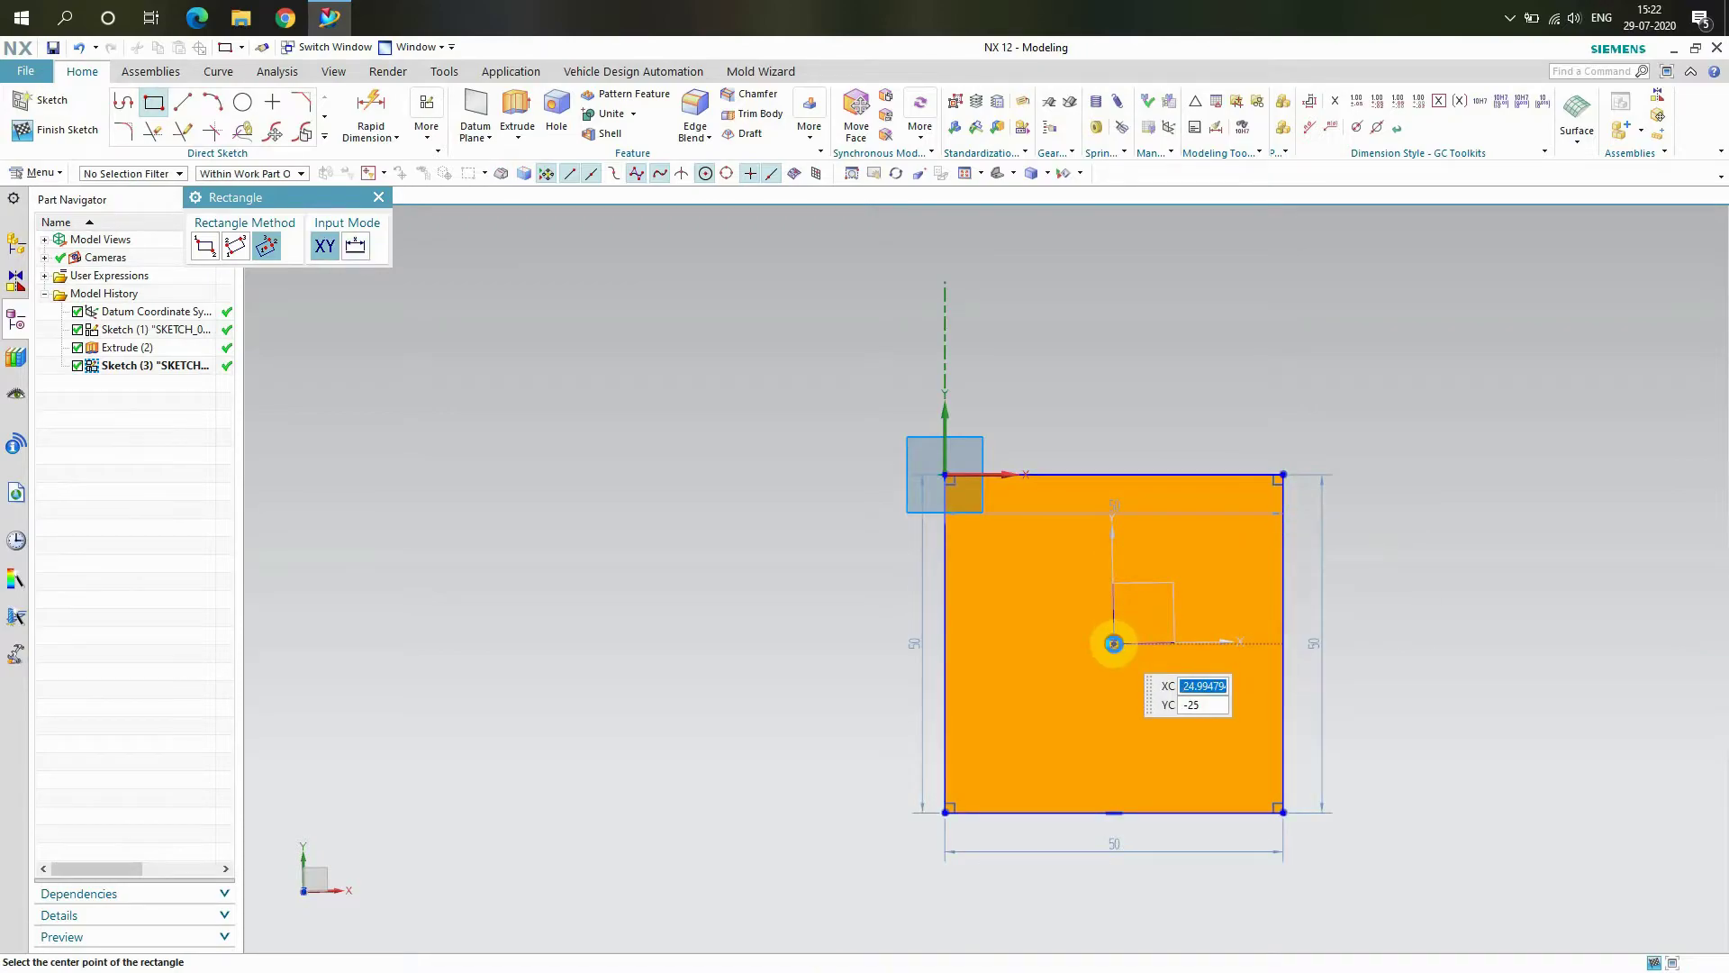
Draw a concentric inner rectangle of about 46 by 45 mm from the plate's centre, slightly inside the outer one.
{"action": "left_click", "coordinate": [1114, 643]}
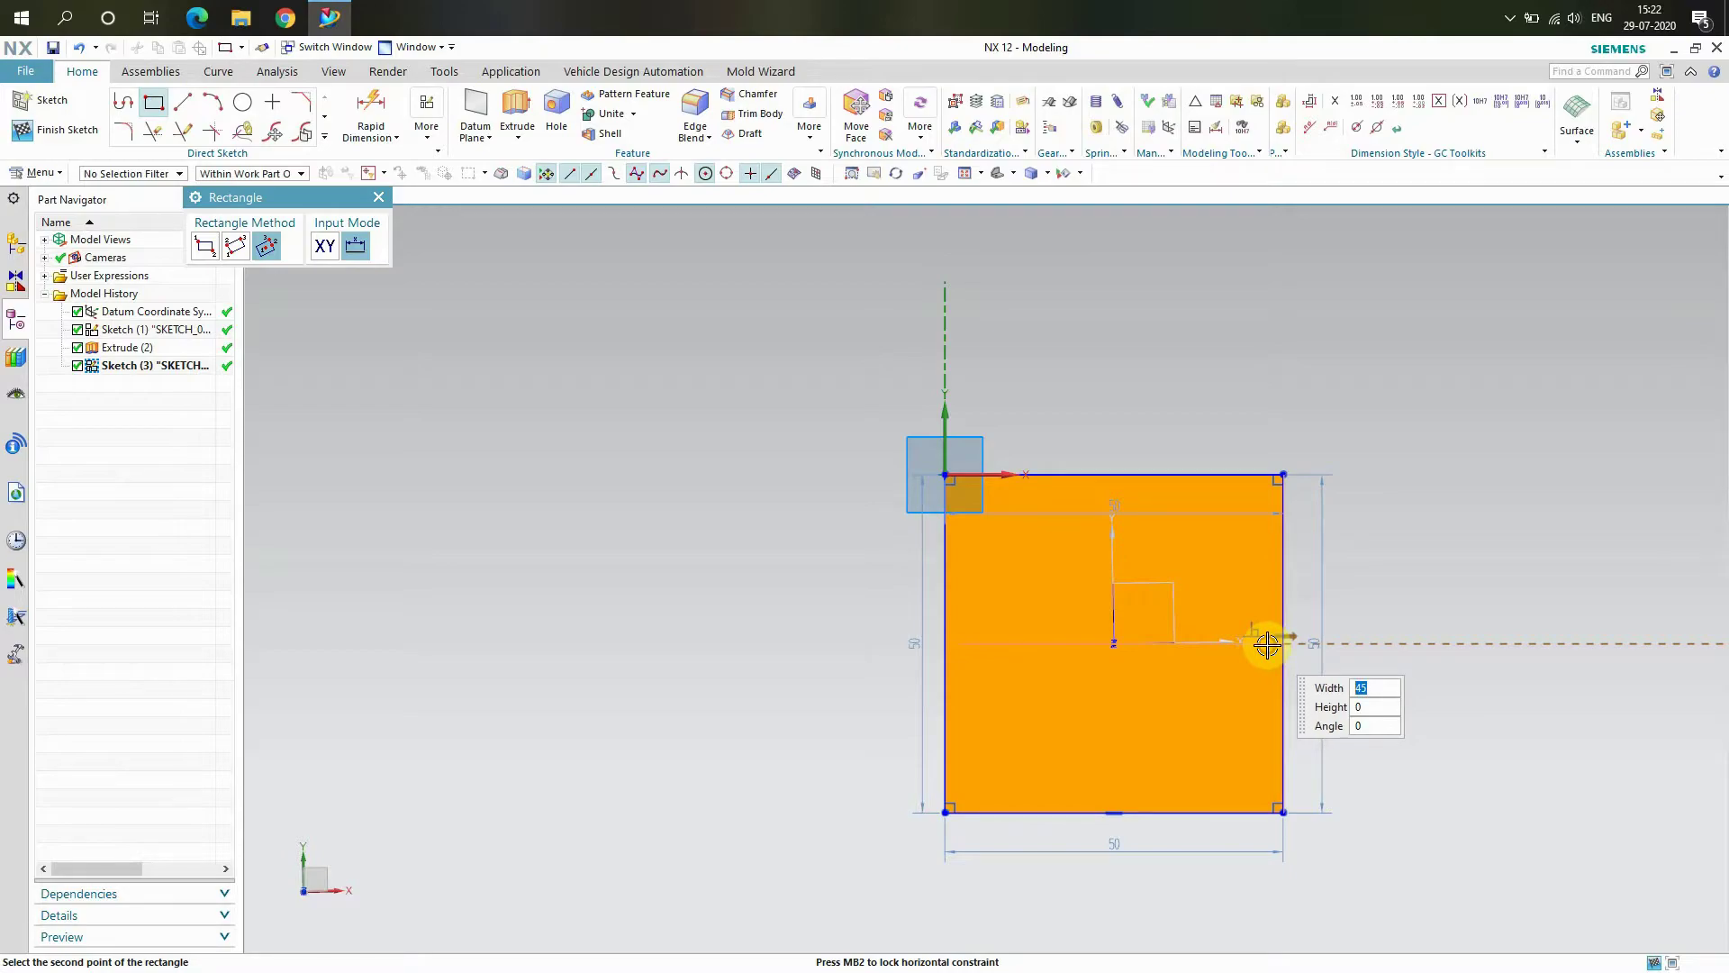
{"action": "left_click", "coordinate": [1267, 645]}
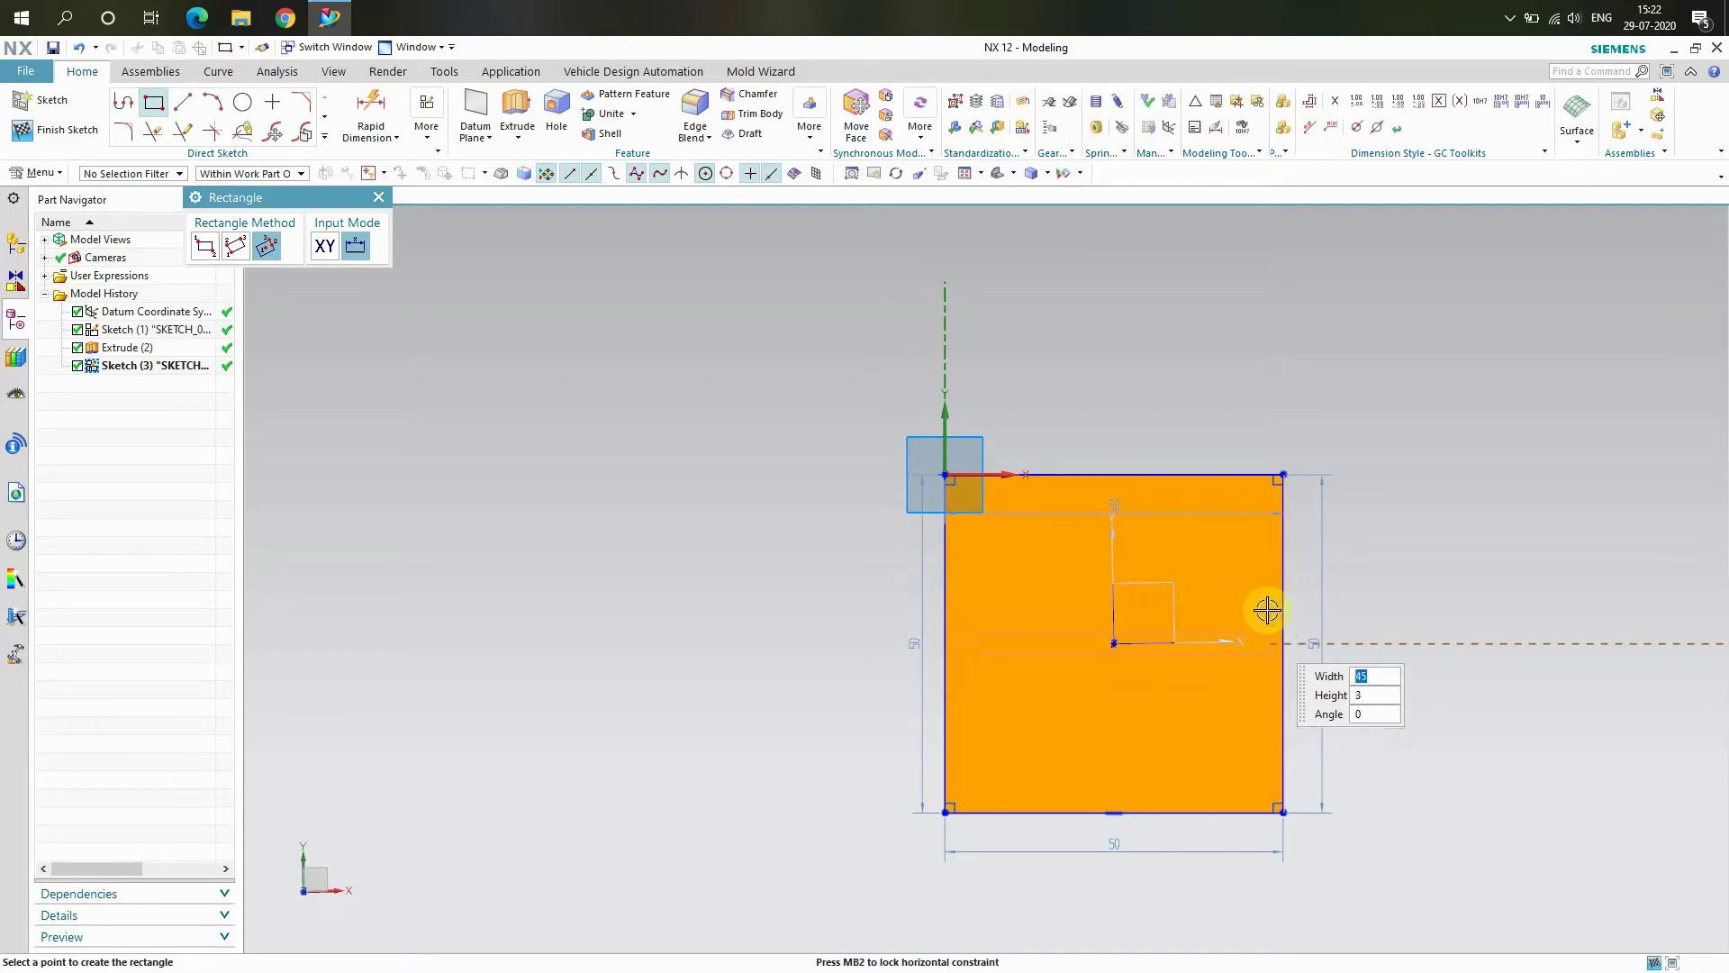
{"action": "left_click", "coordinate": [1270, 491]}
{"action": "left_click", "coordinate": [383, 198]}
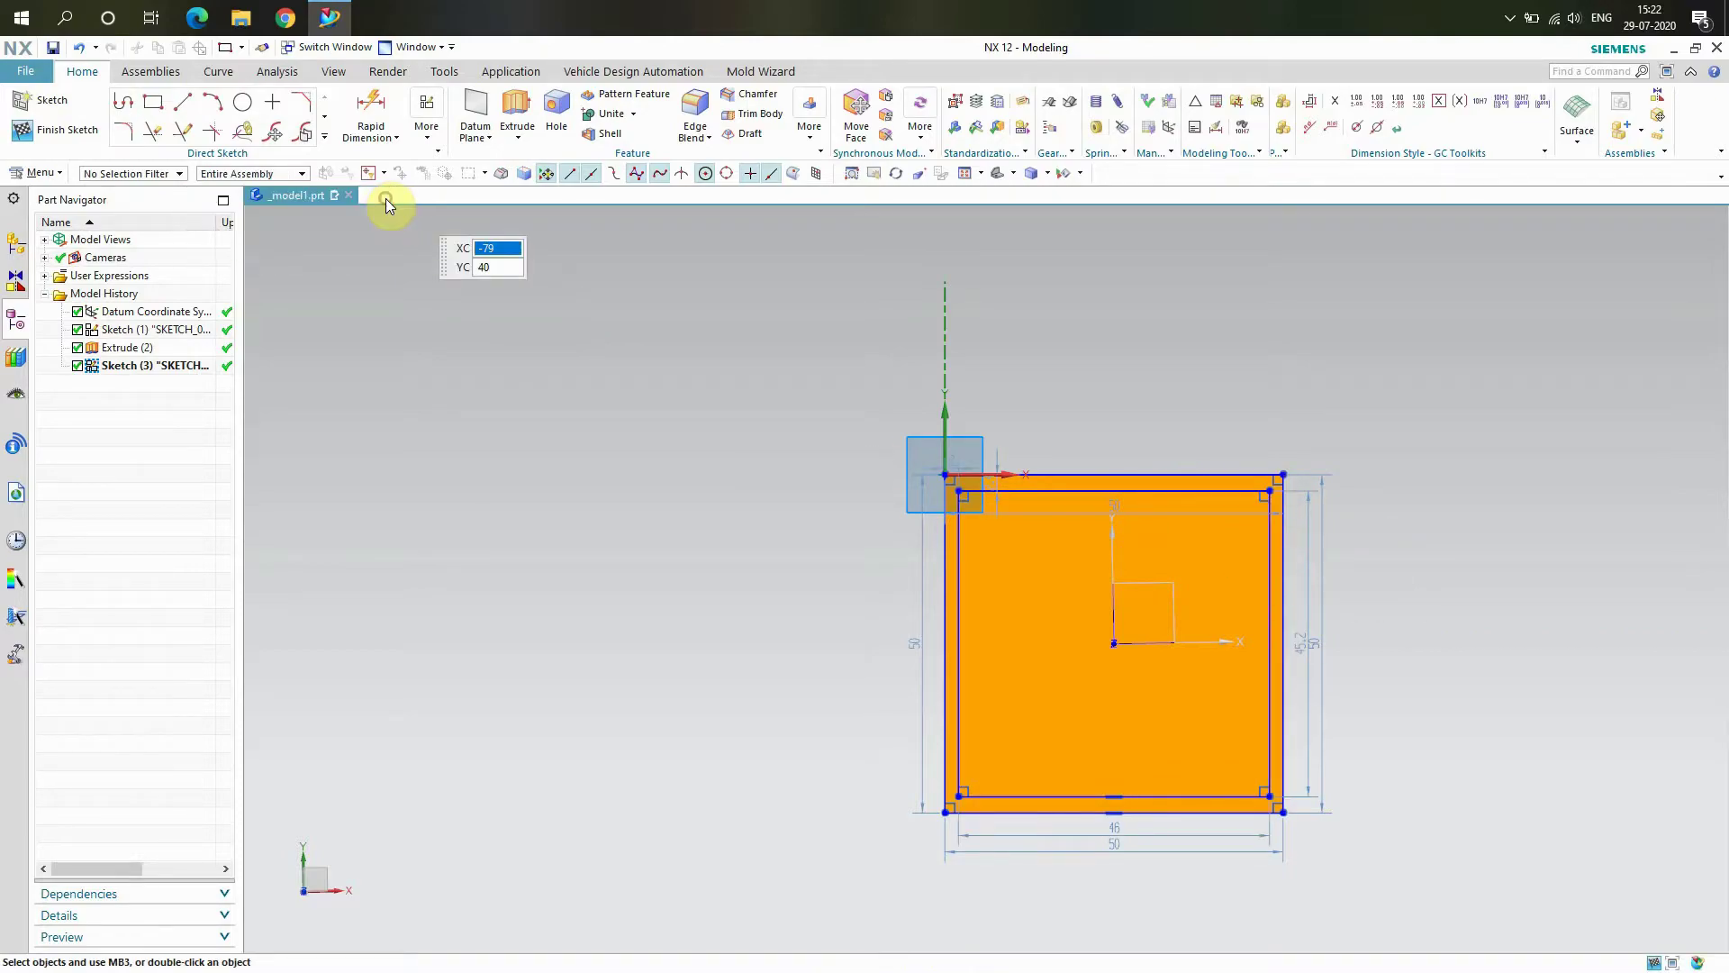
Extrude the two nested rectangles 50 mm upward and unite them with the base plate to form the box walls.
{"action": "left_click", "coordinate": [516, 112]}
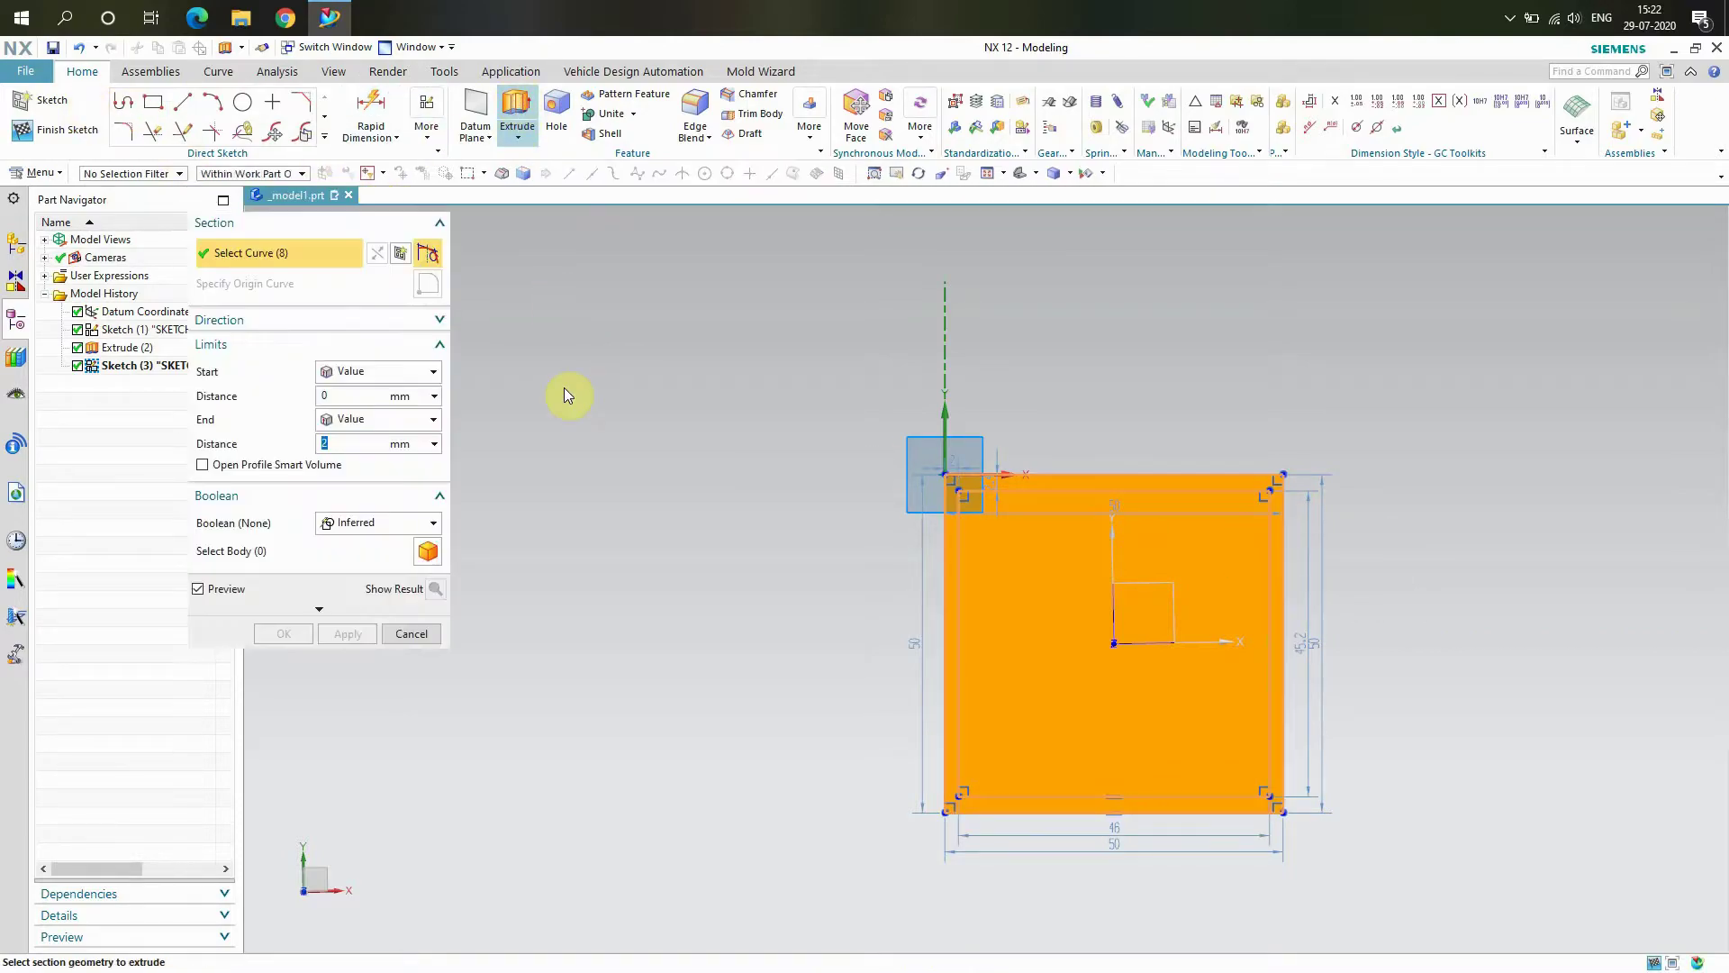
{"action": "right_click", "coordinate": [514, 453]}
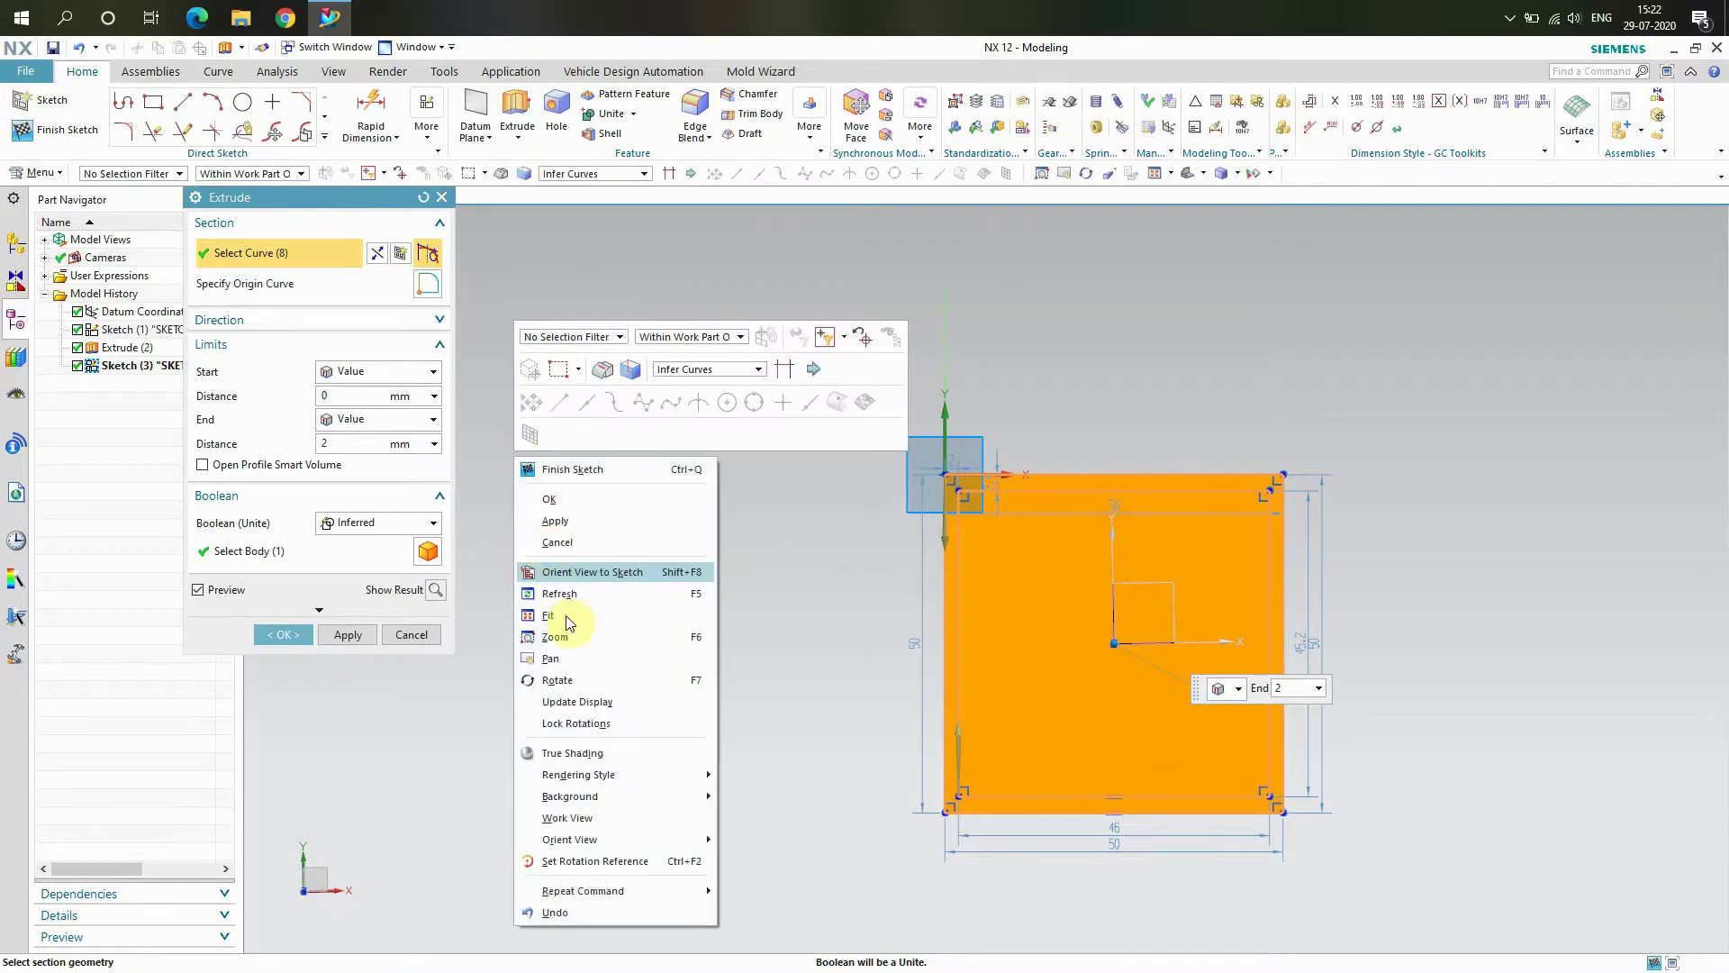
{"action": "left_click", "coordinate": [577, 681]}
{"action": "left_click_drag", "start_coordinate": [672, 633], "coordinate": [678, 498]}
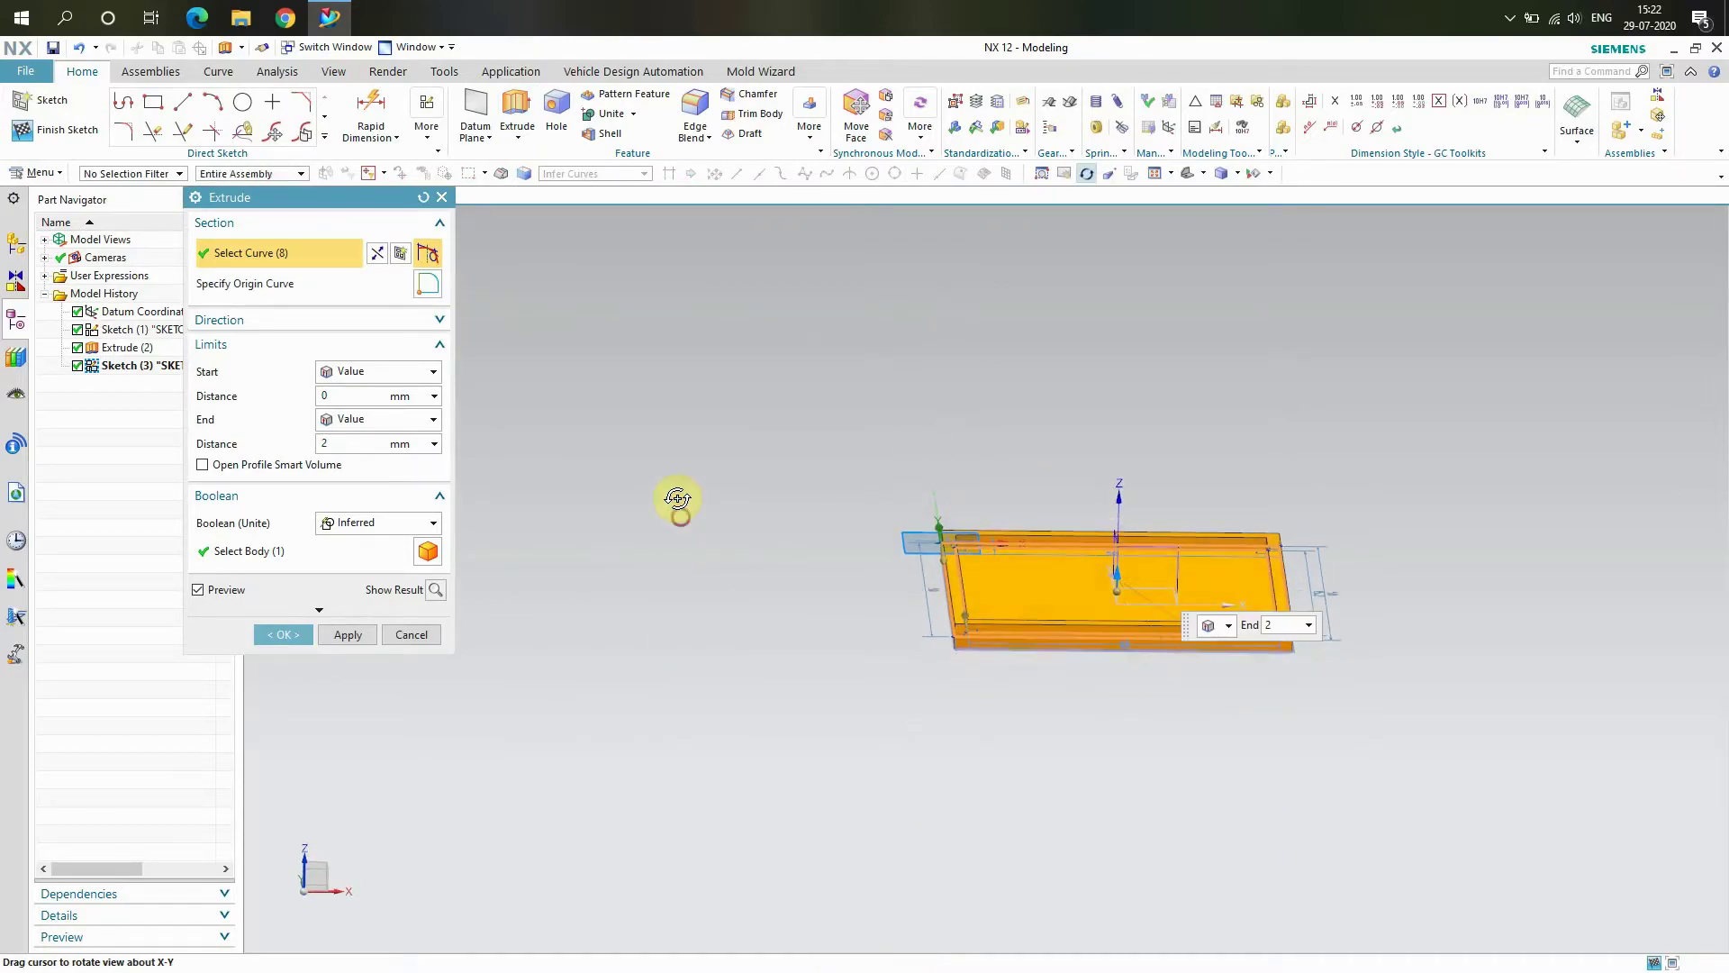
{"action": "right_click", "coordinate": [678, 498]}
{"action": "left_click", "coordinate": [721, 688]}
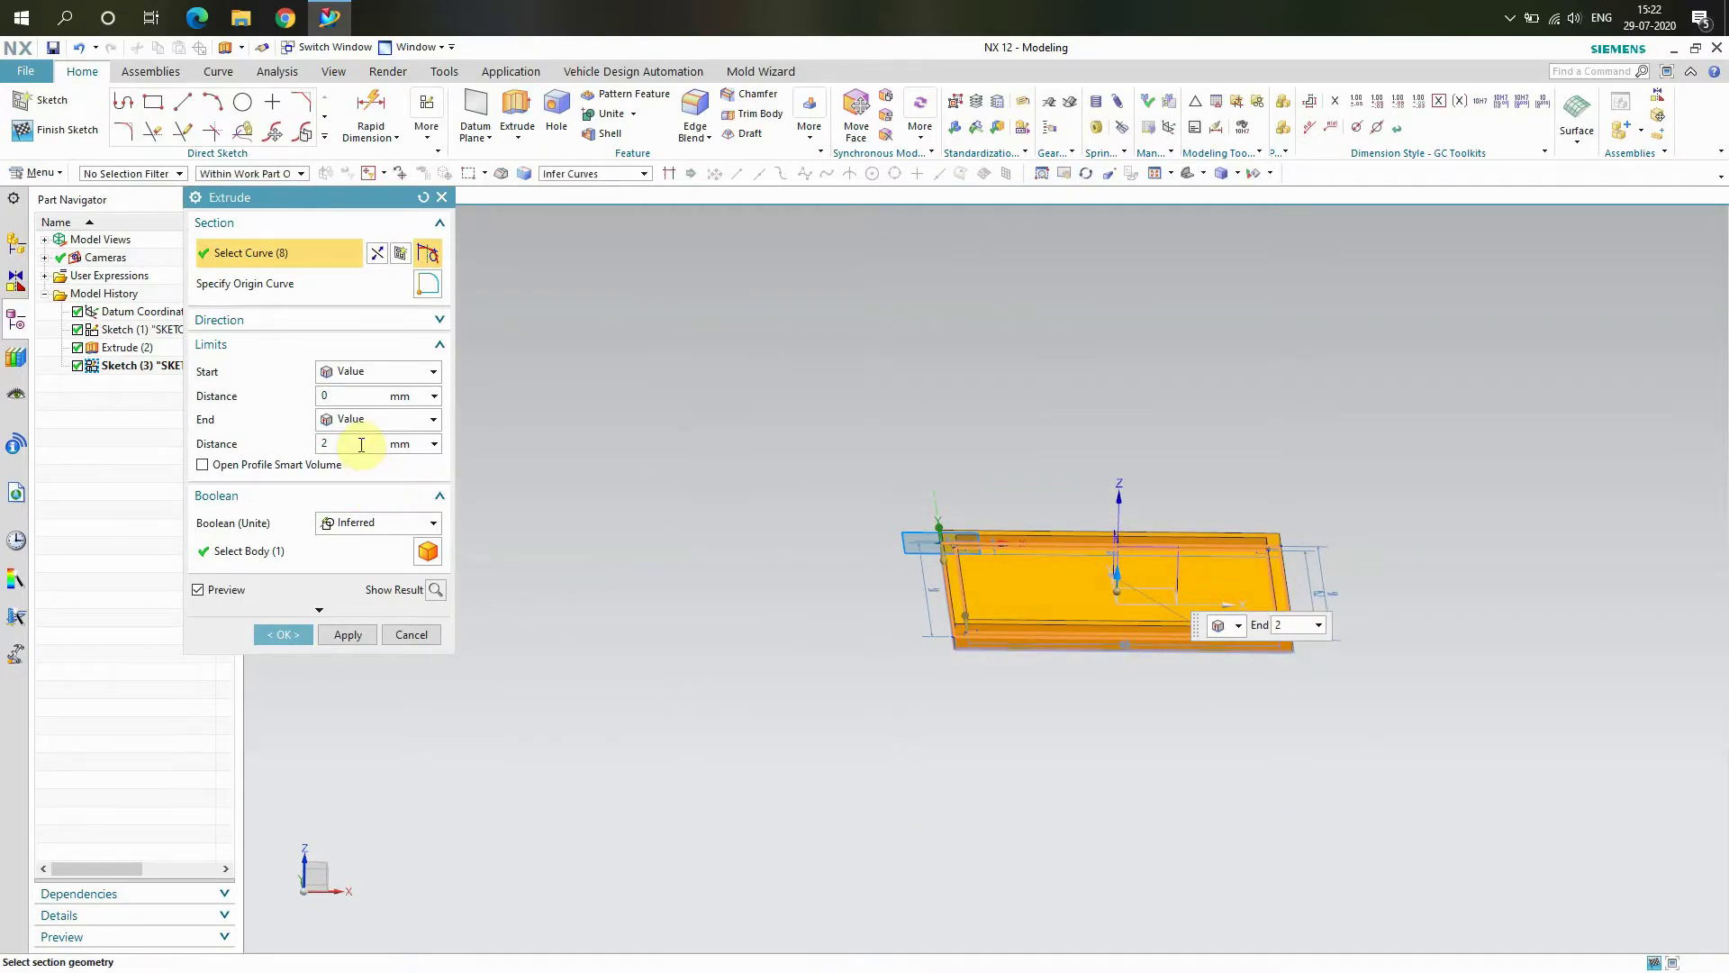
{"action": "key", "text": "Return"}
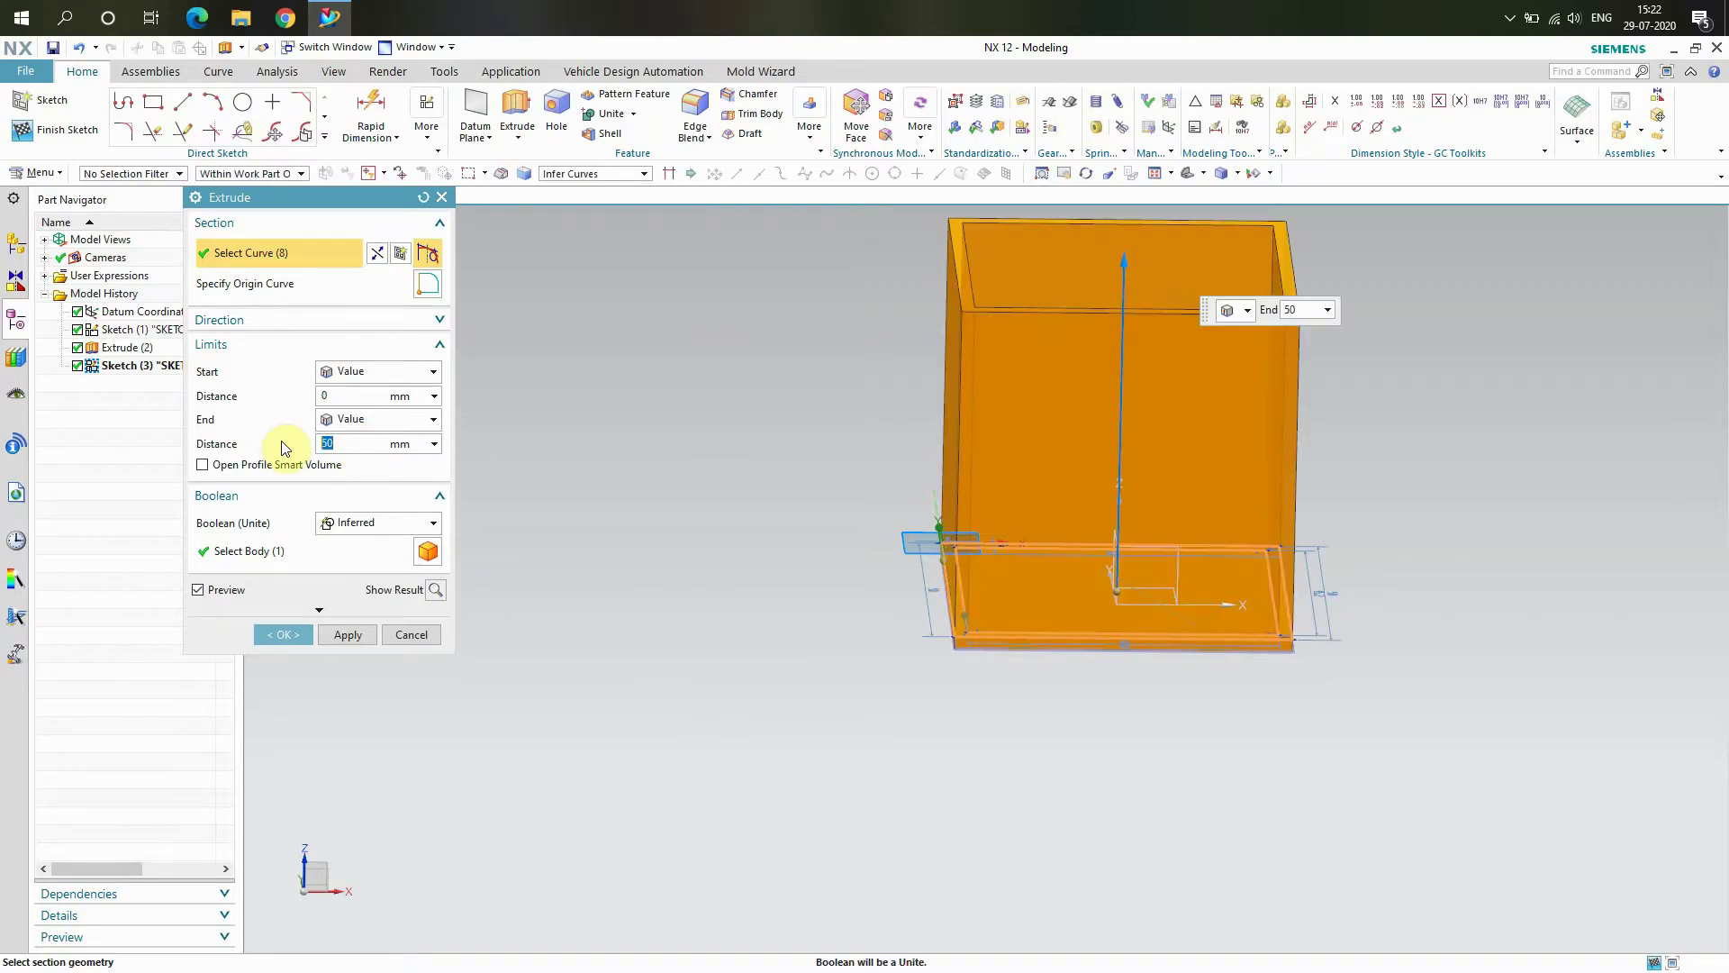
{"action": "scroll", "coordinate": [657, 741], "scroll_direction": "down", "scroll_amount": 3}
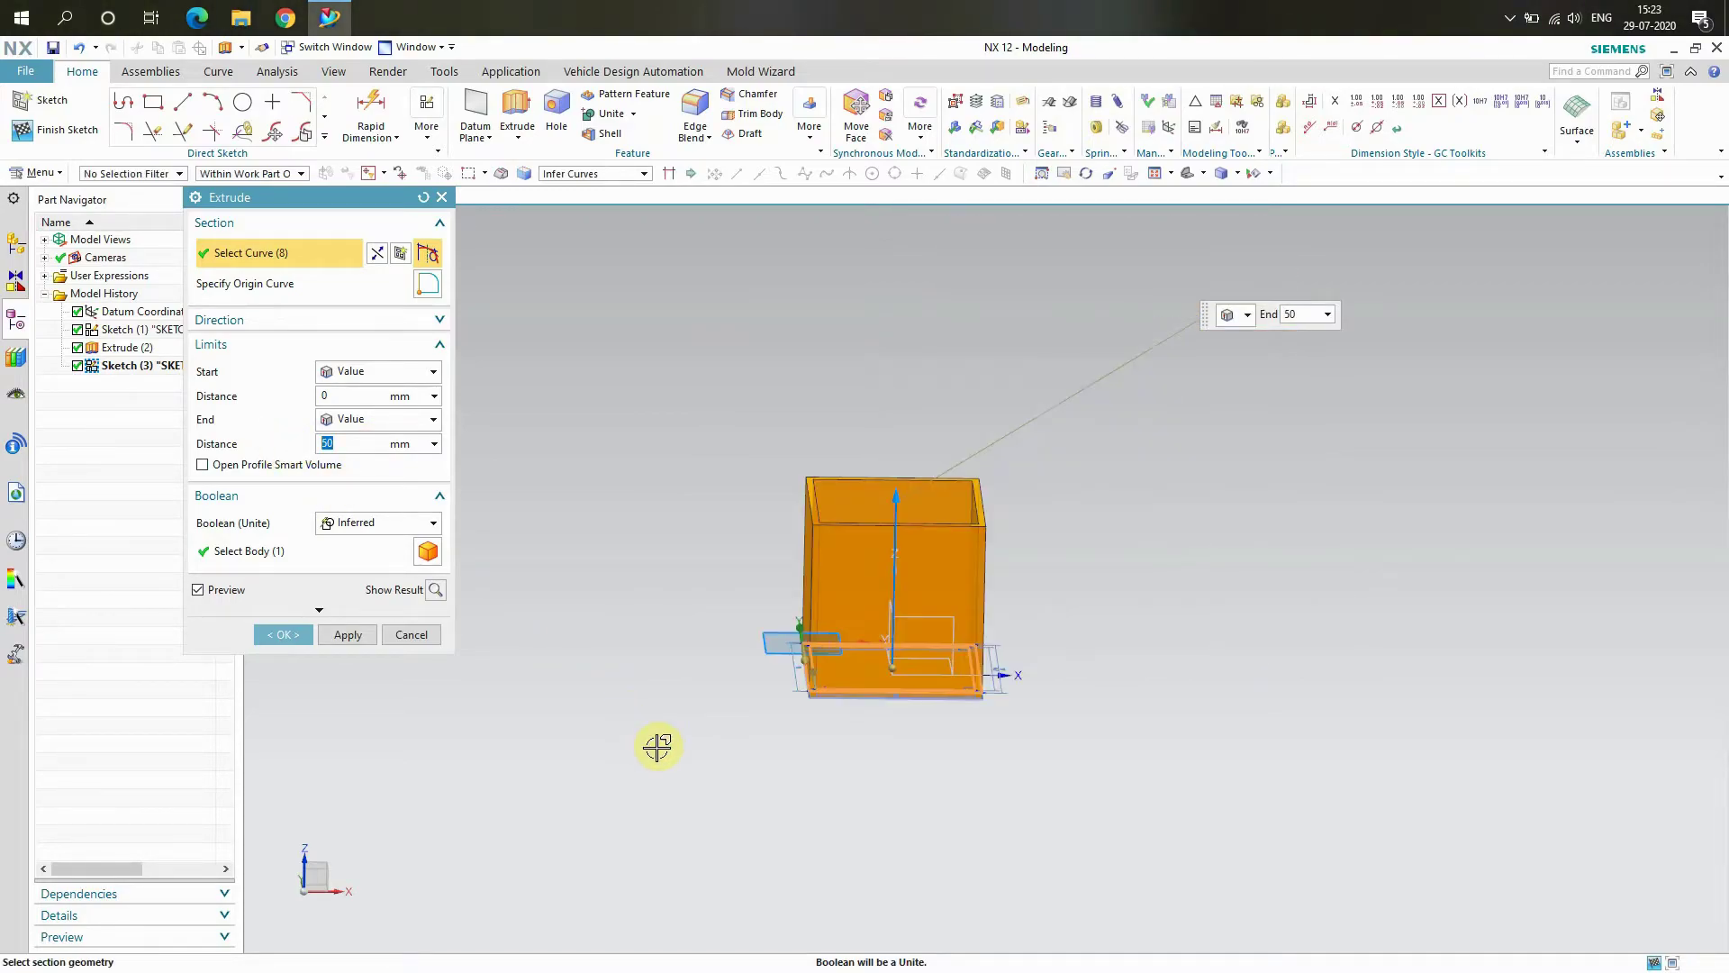
{"action": "left_click", "coordinate": [277, 636]}
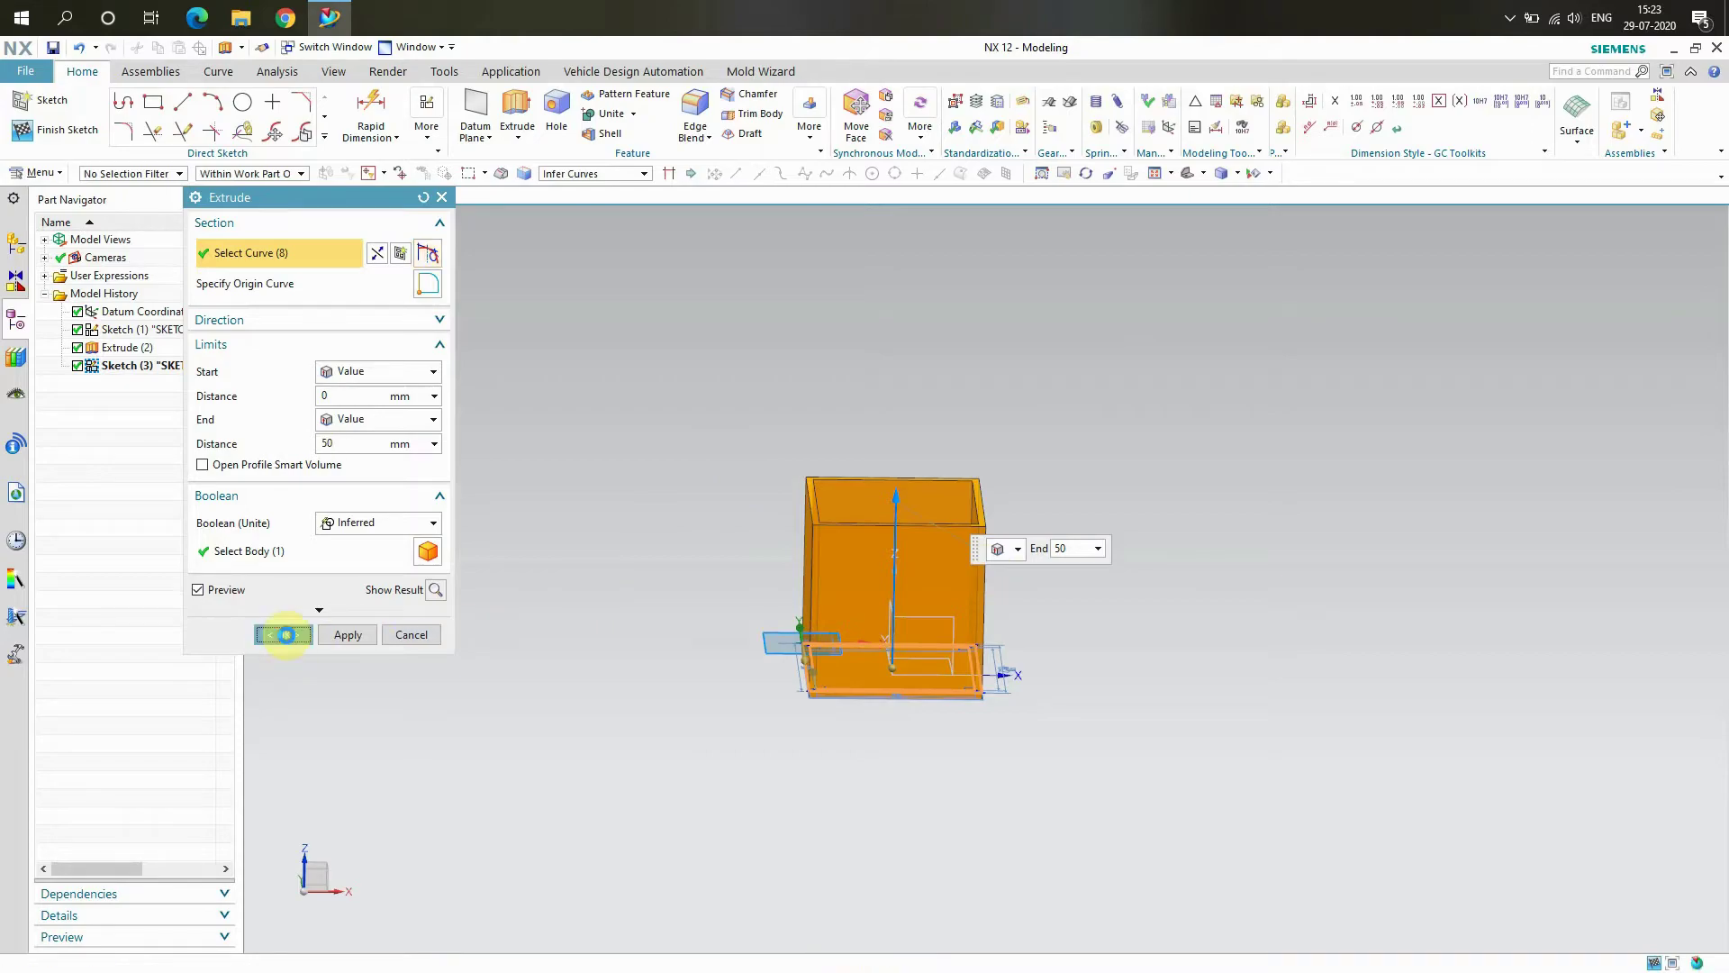
Create a sketch on one outer side face of the box.
{"action": "right_click", "coordinate": [425, 413]}
{"action": "left_click", "coordinate": [500, 516]}
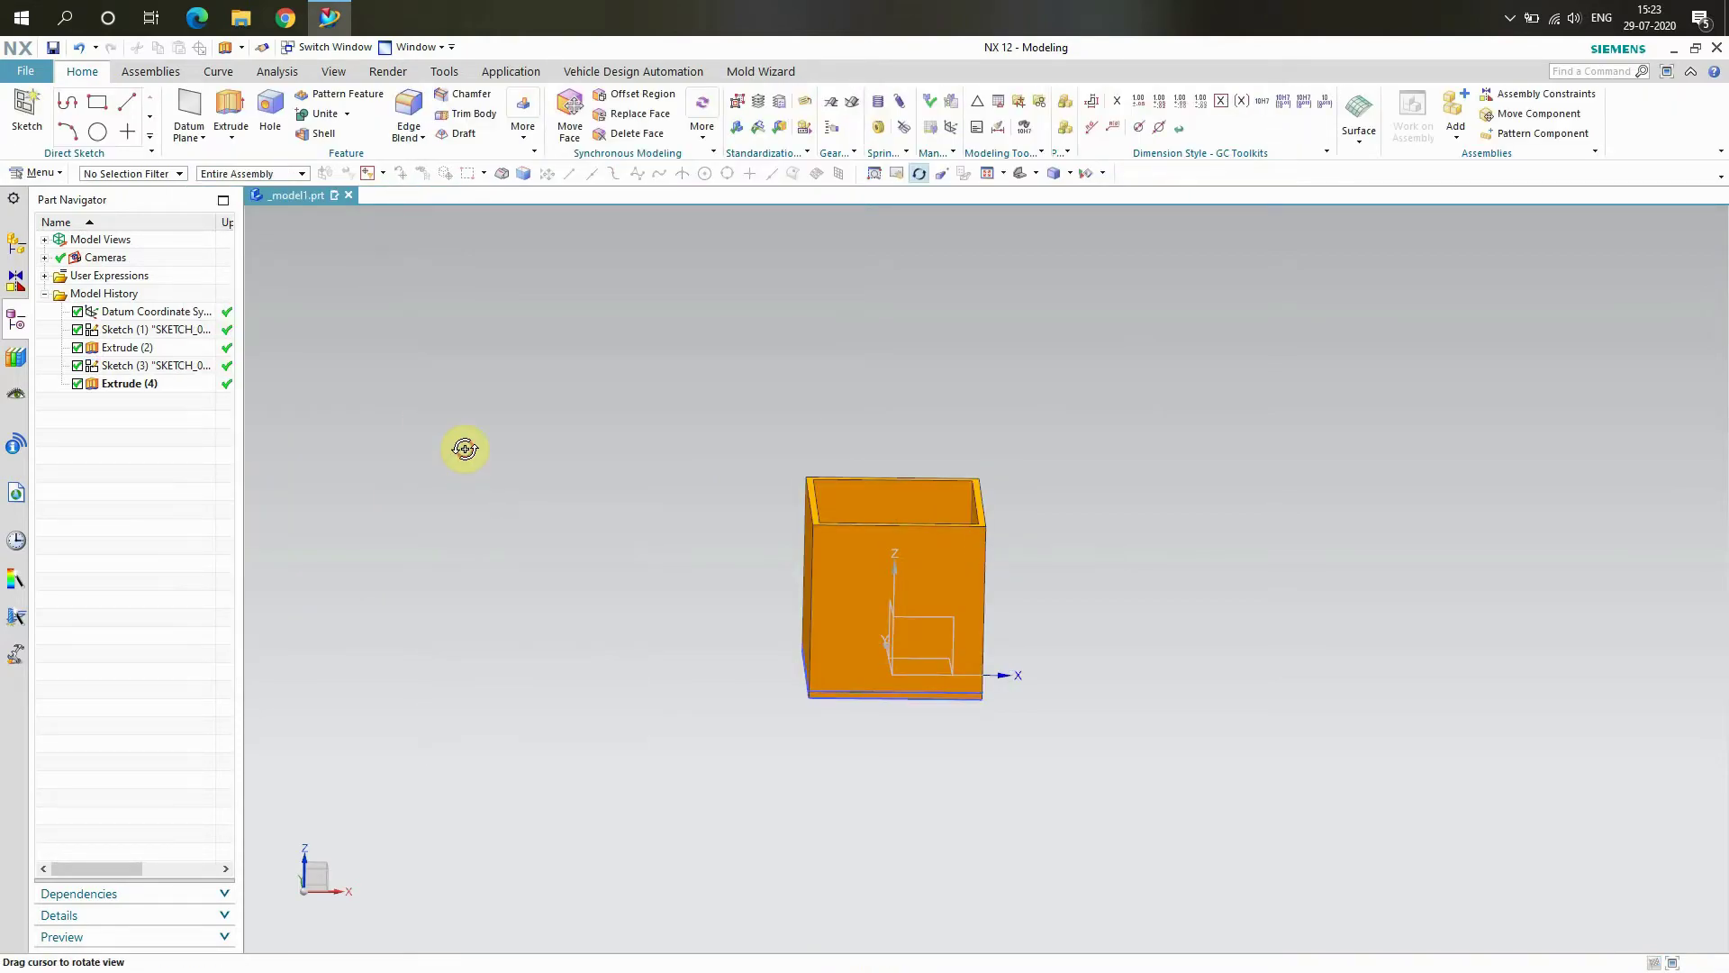
{"action": "left_click_drag", "start_coordinate": [463, 448], "coordinate": [586, 661]}
{"action": "right_click", "coordinate": [525, 438]}
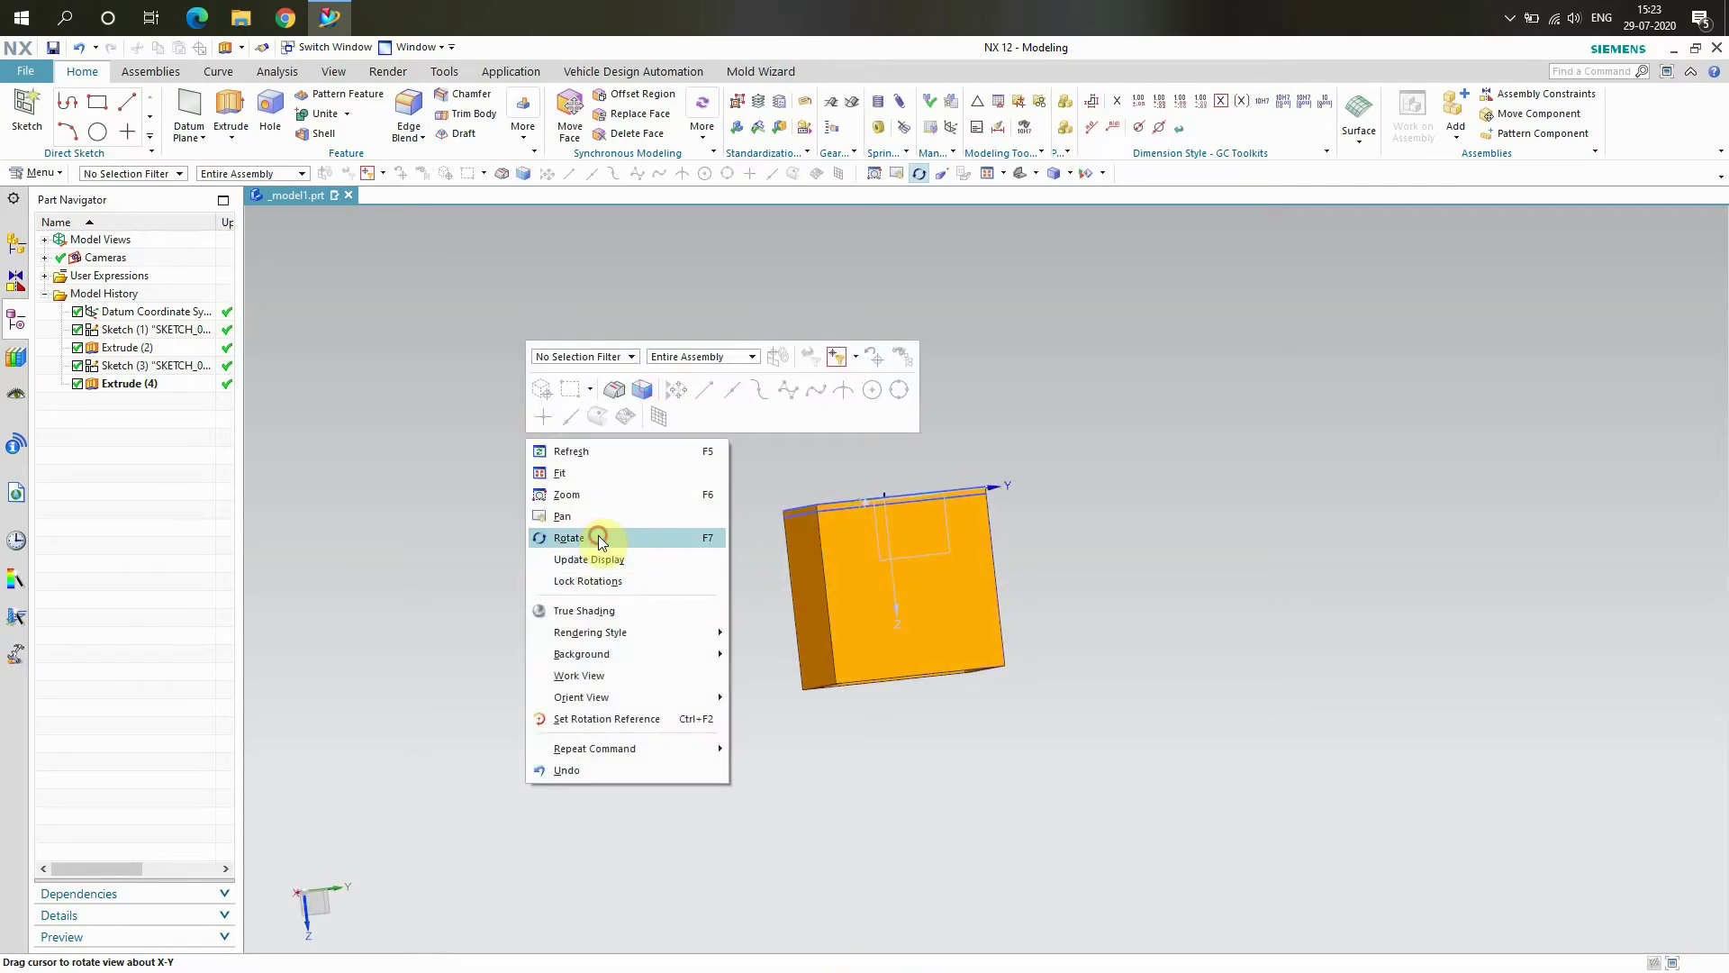
{"action": "left_click", "coordinate": [569, 538]}
{"action": "left_click", "coordinate": [33, 121]}
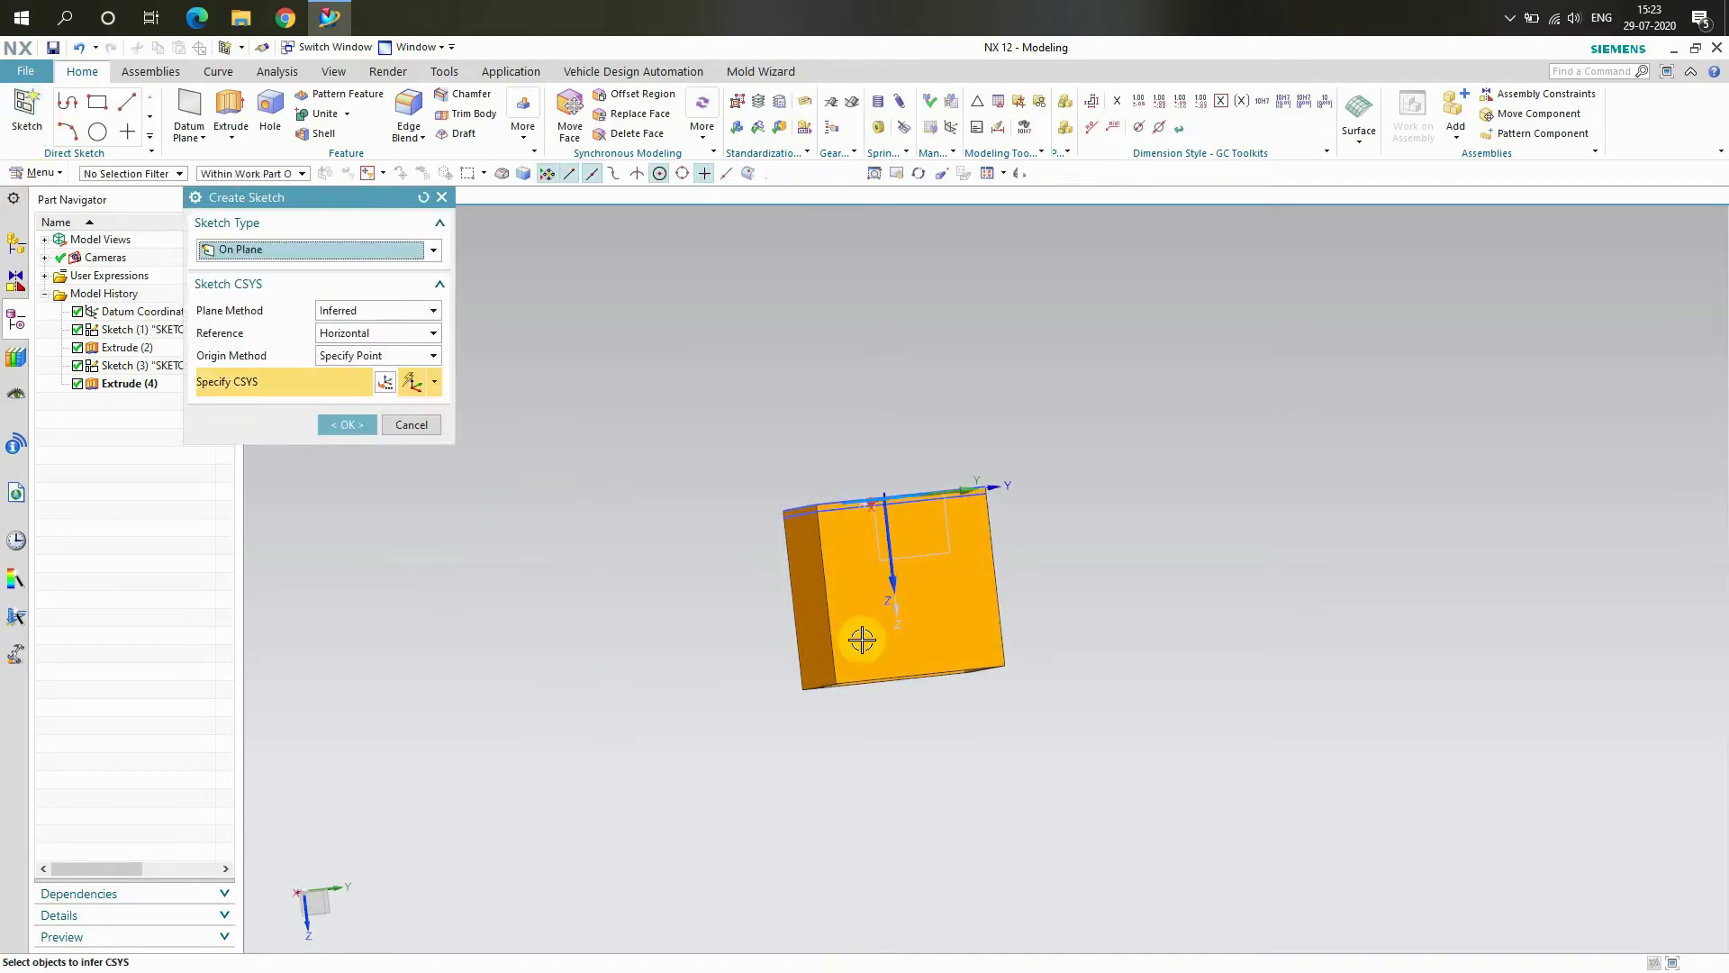
{"action": "left_click", "coordinate": [920, 626]}
{"action": "left_click", "coordinate": [346, 424]}
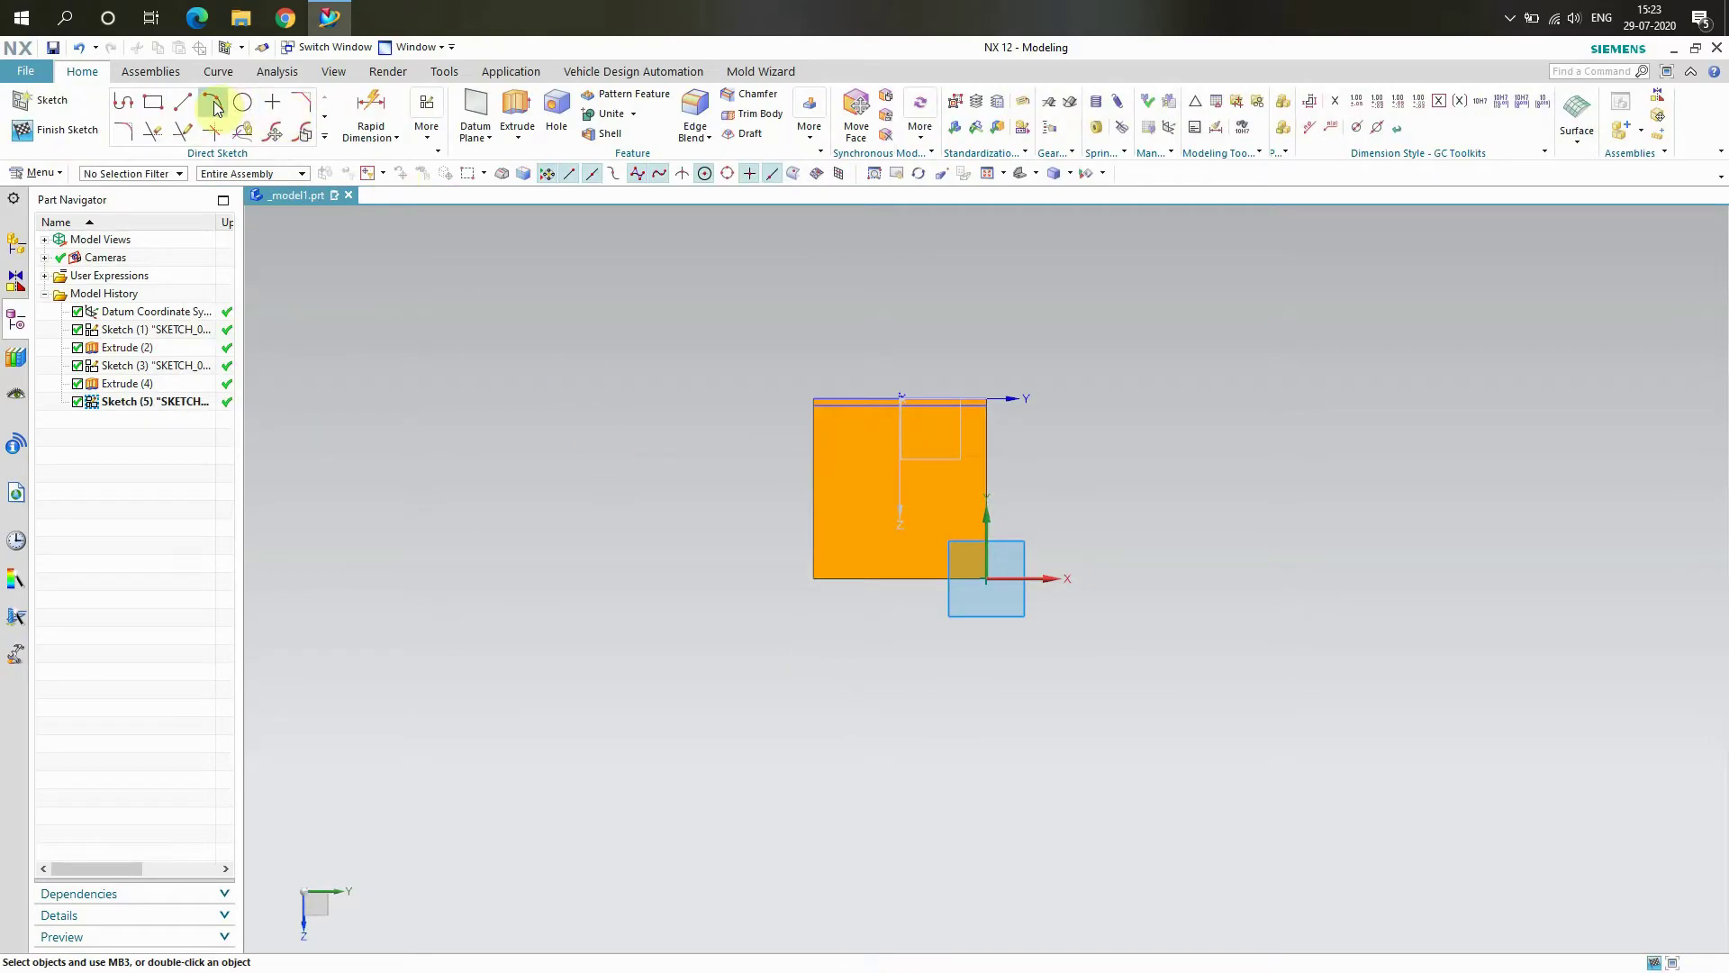
Draw a 30 mm diameter circle centred on the midpoint of the side face's rim edge and finish the sketch.
{"action": "left_click", "coordinate": [245, 103]}
{"action": "scroll", "coordinate": [915, 579], "scroll_direction": "up", "scroll_amount": 3}
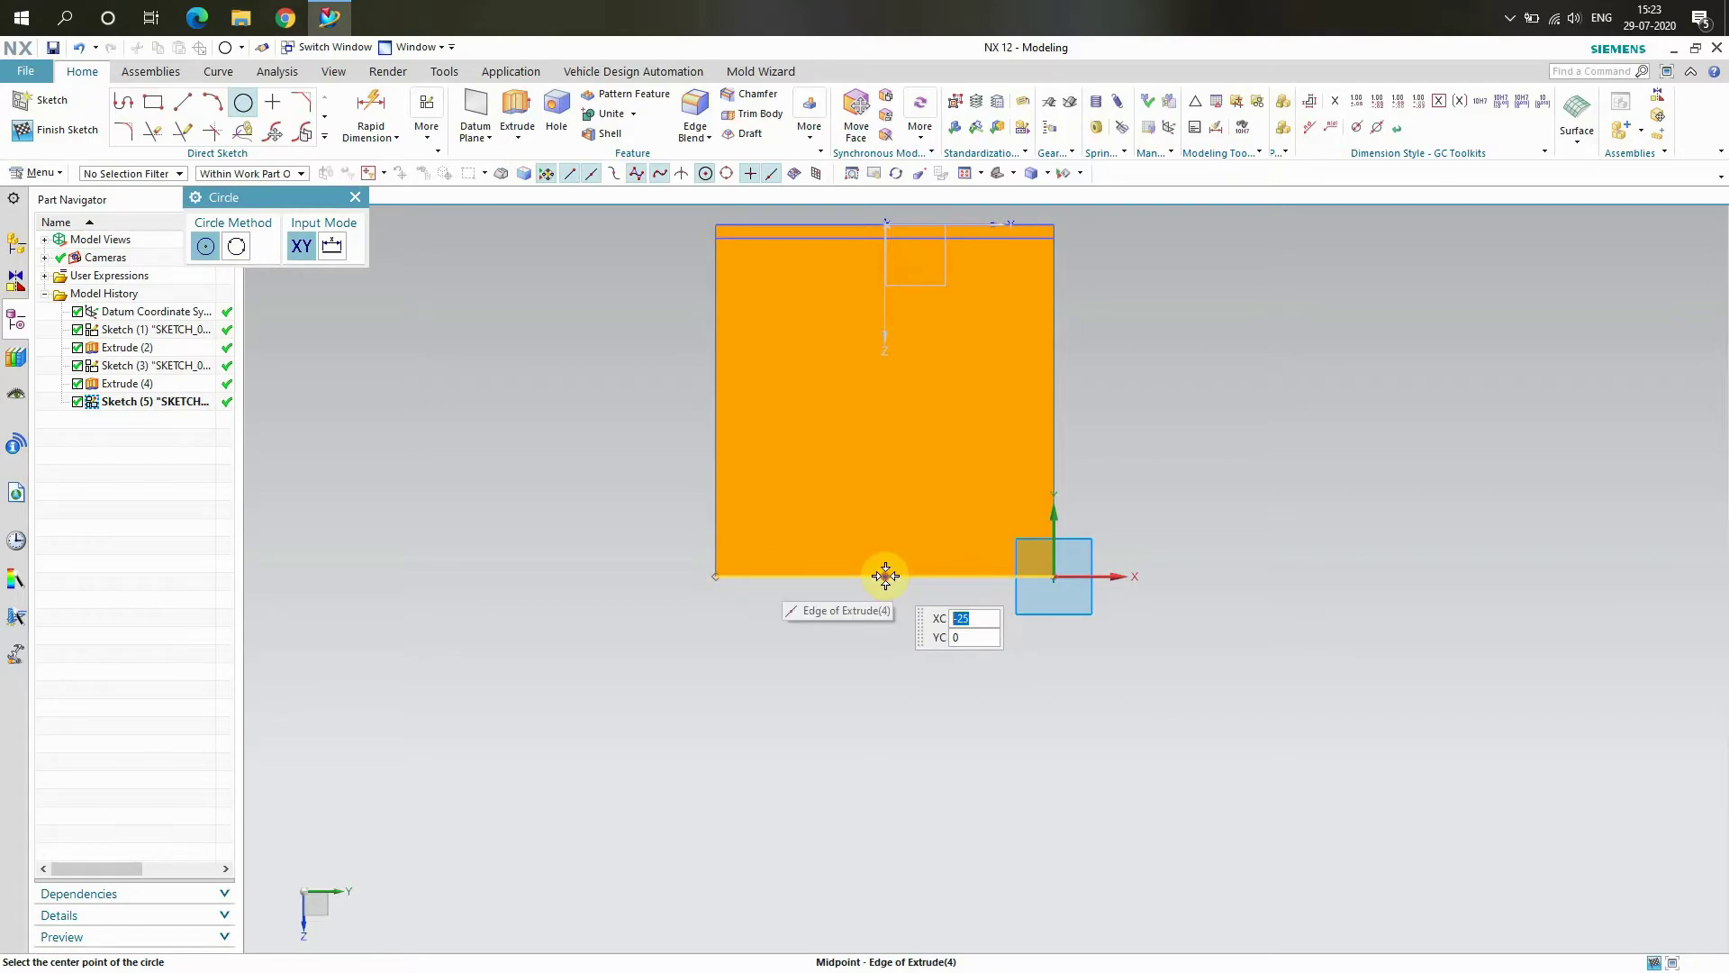
{"action": "left_click", "coordinate": [885, 576]}
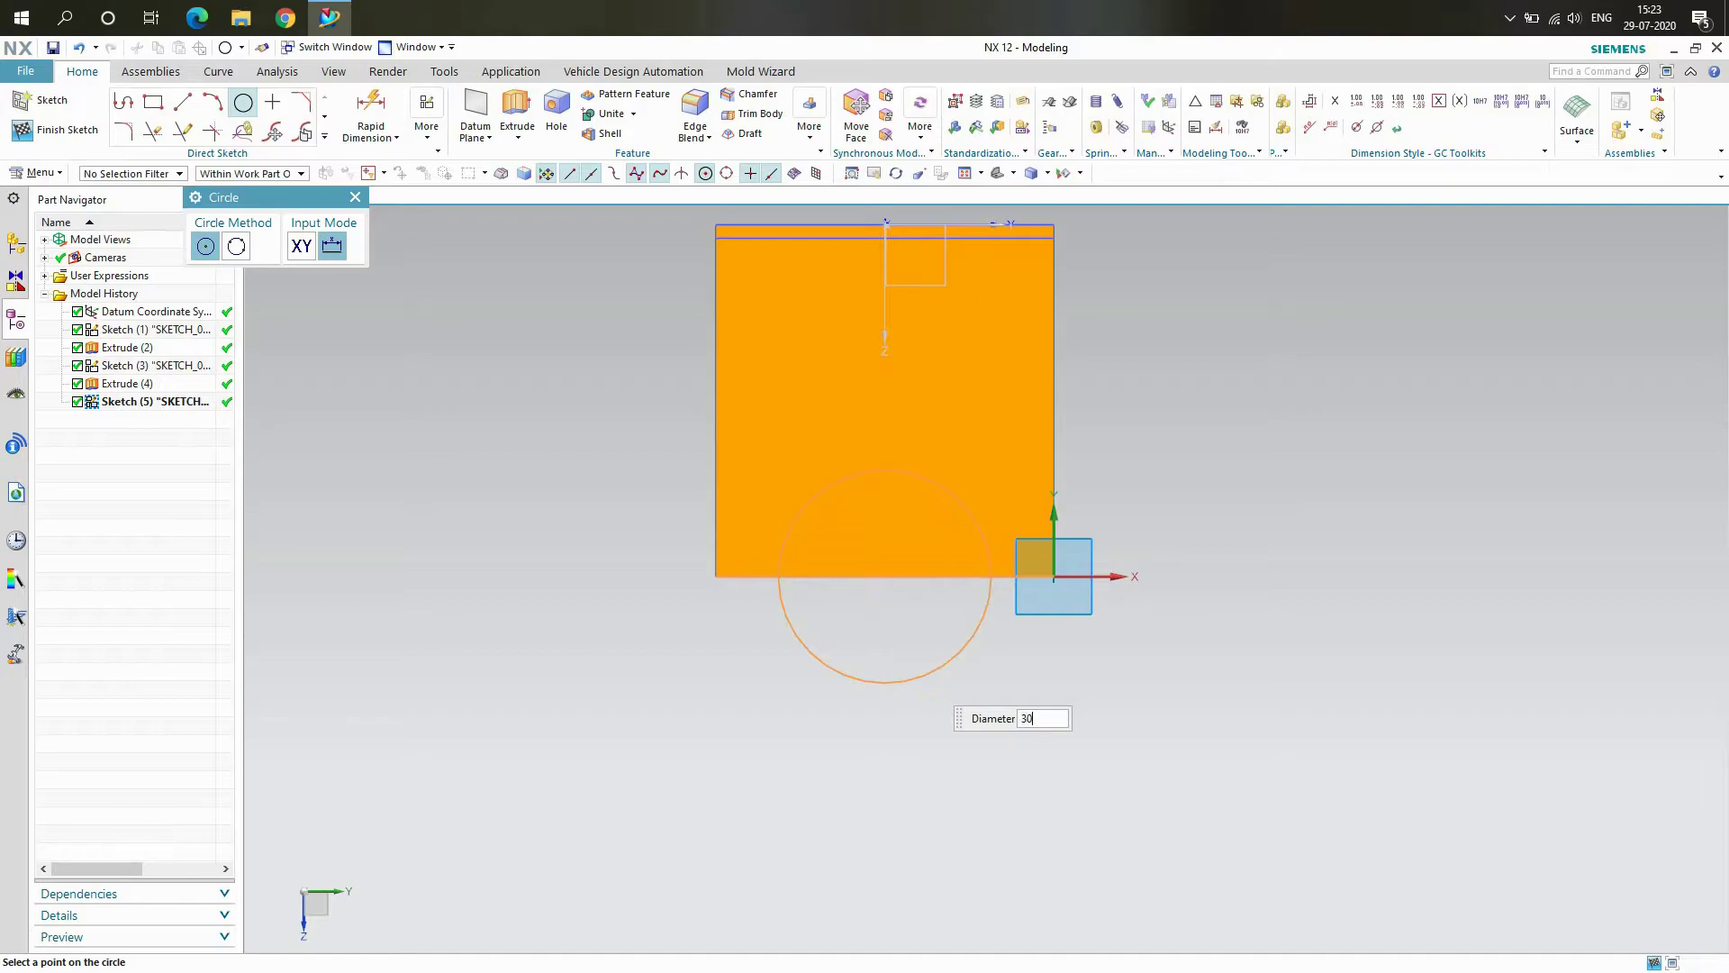
{"action": "type", "text": "30"}
{"action": "key", "text": "Return"}
{"action": "left_click", "coordinate": [57, 130]}
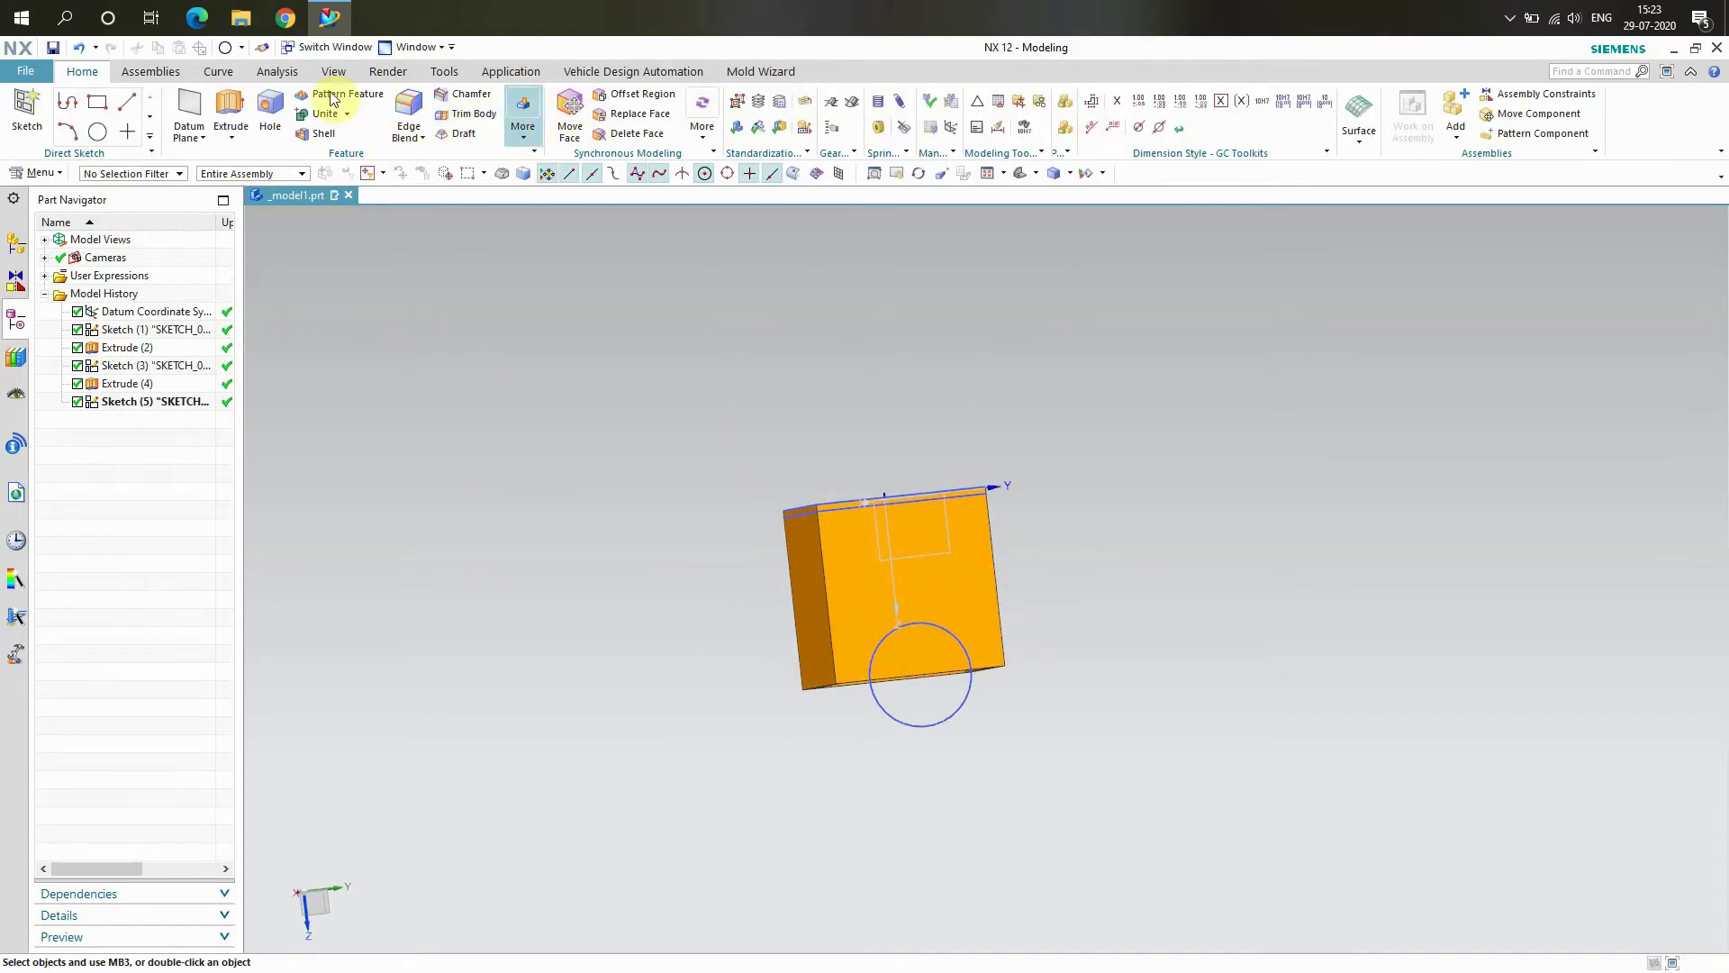
Extrude the circle 57 mm through both opposite walls of the box and subtract it from the body.
{"action": "left_click", "coordinate": [231, 109]}
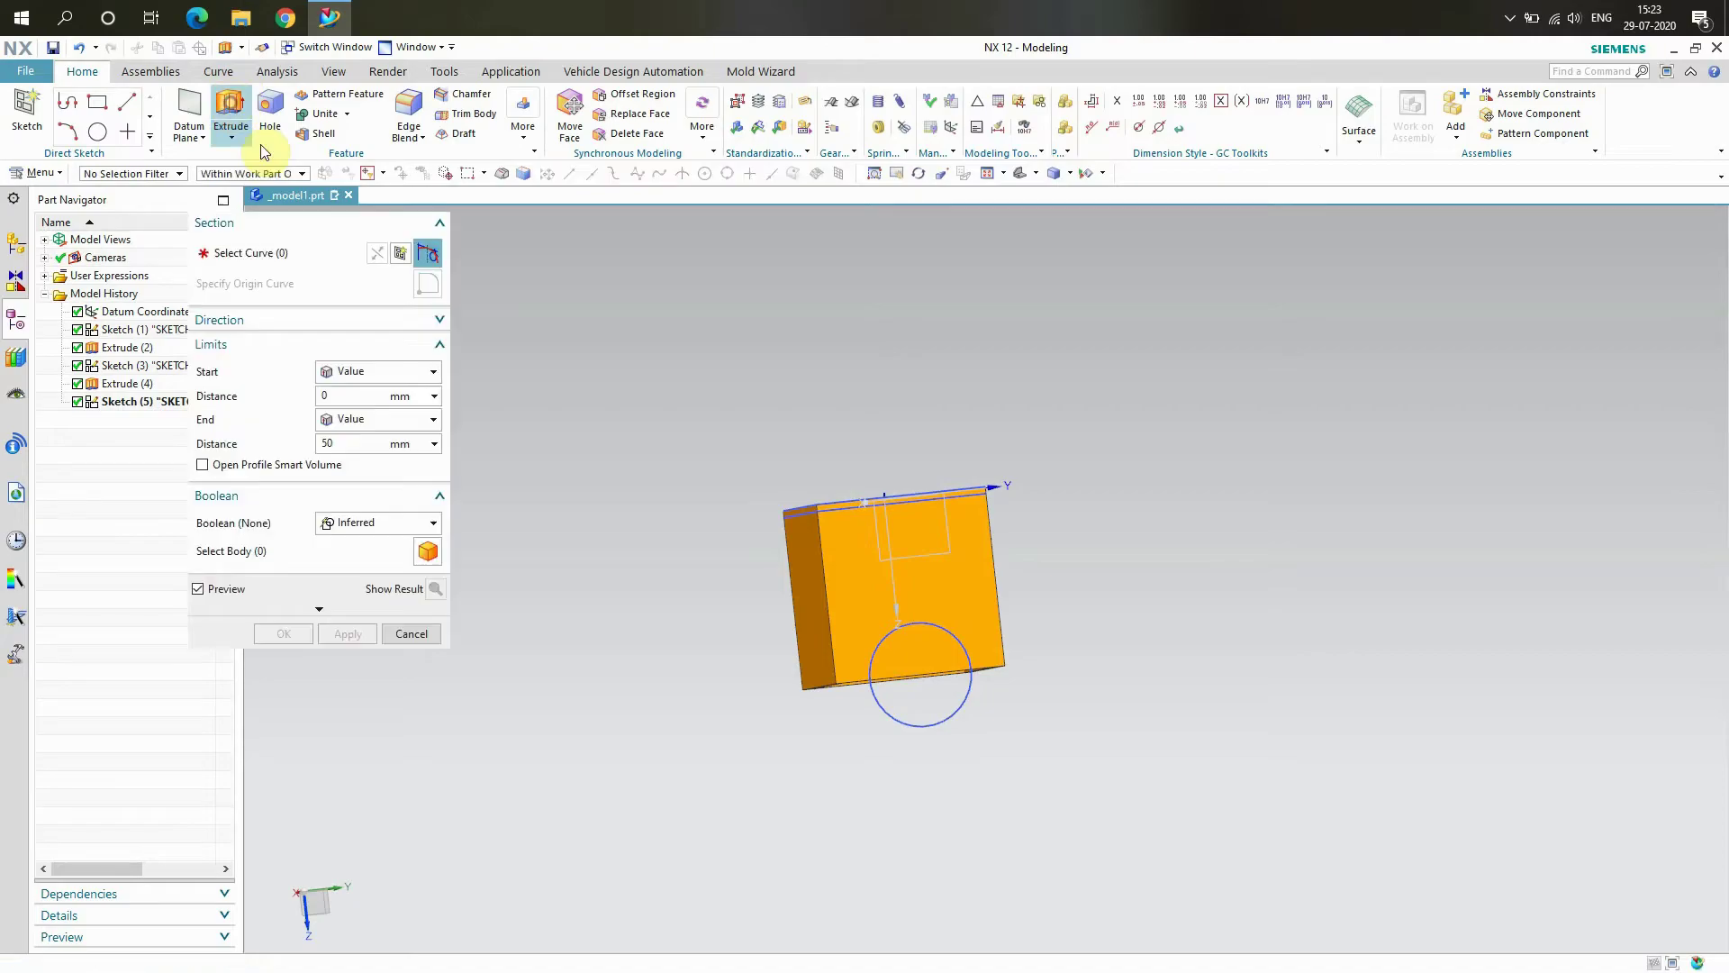
{"action": "left_click", "coordinate": [914, 721]}
{"action": "right_click", "coordinate": [641, 492]}
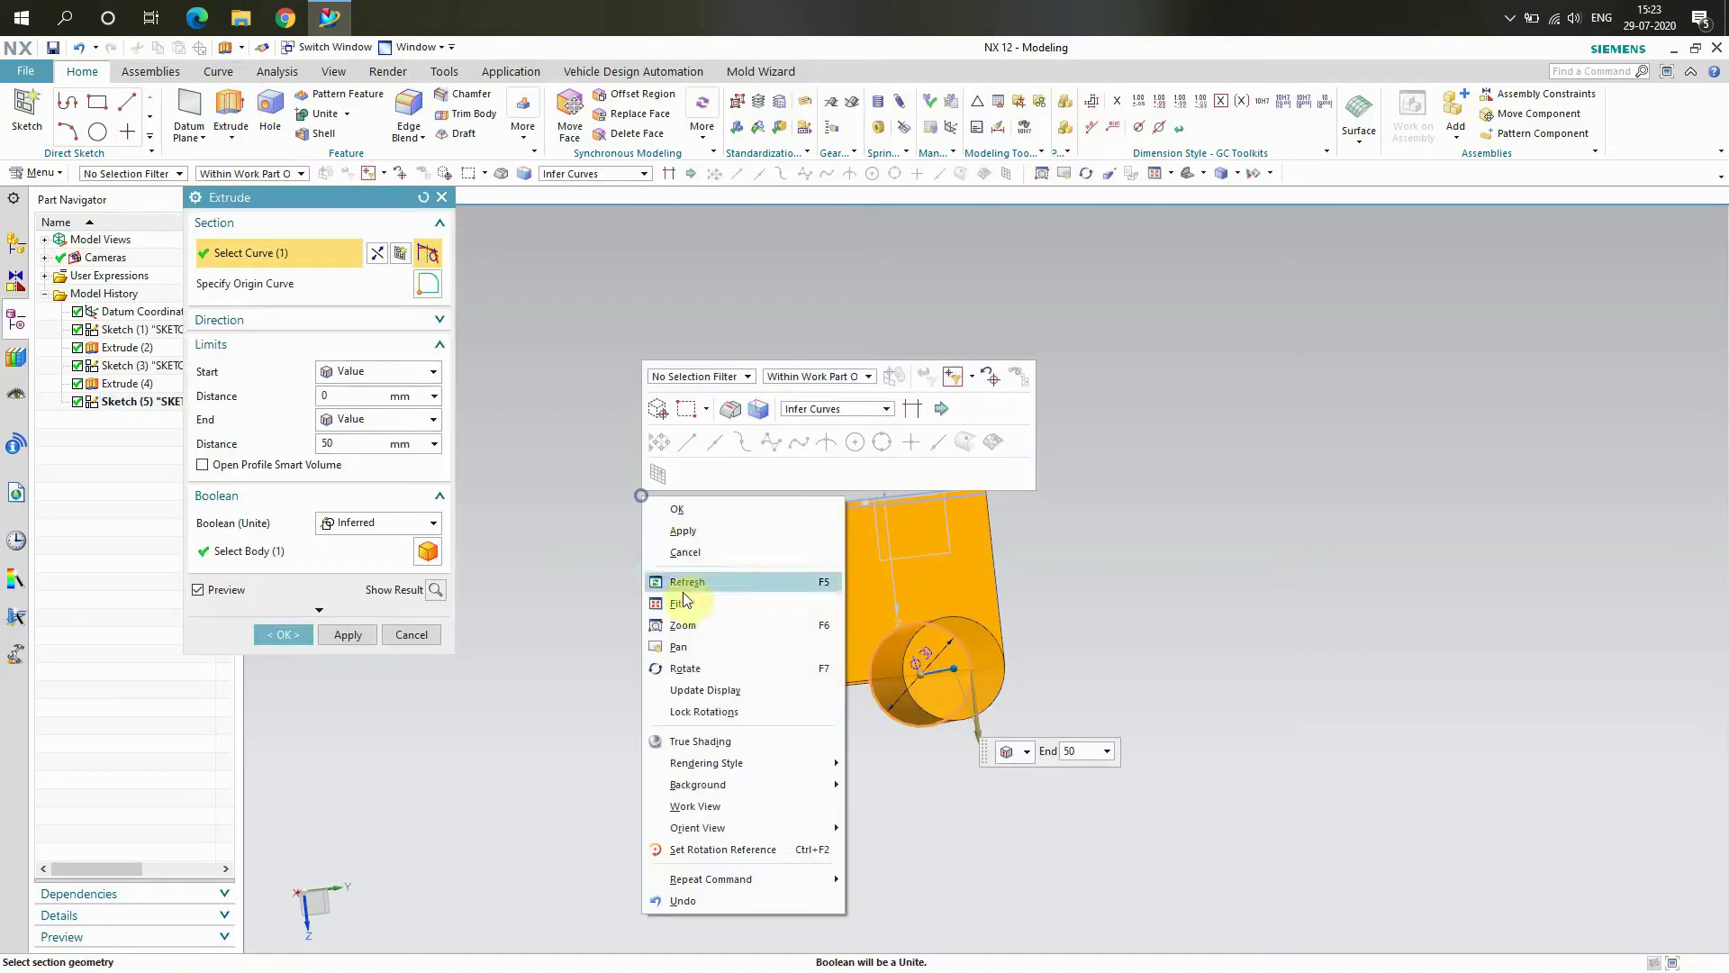
{"action": "left_click", "coordinate": [699, 670]}
{"action": "left_click_drag", "start_coordinate": [598, 558], "coordinate": [684, 533]}
{"action": "right_click", "coordinate": [1262, 376]}
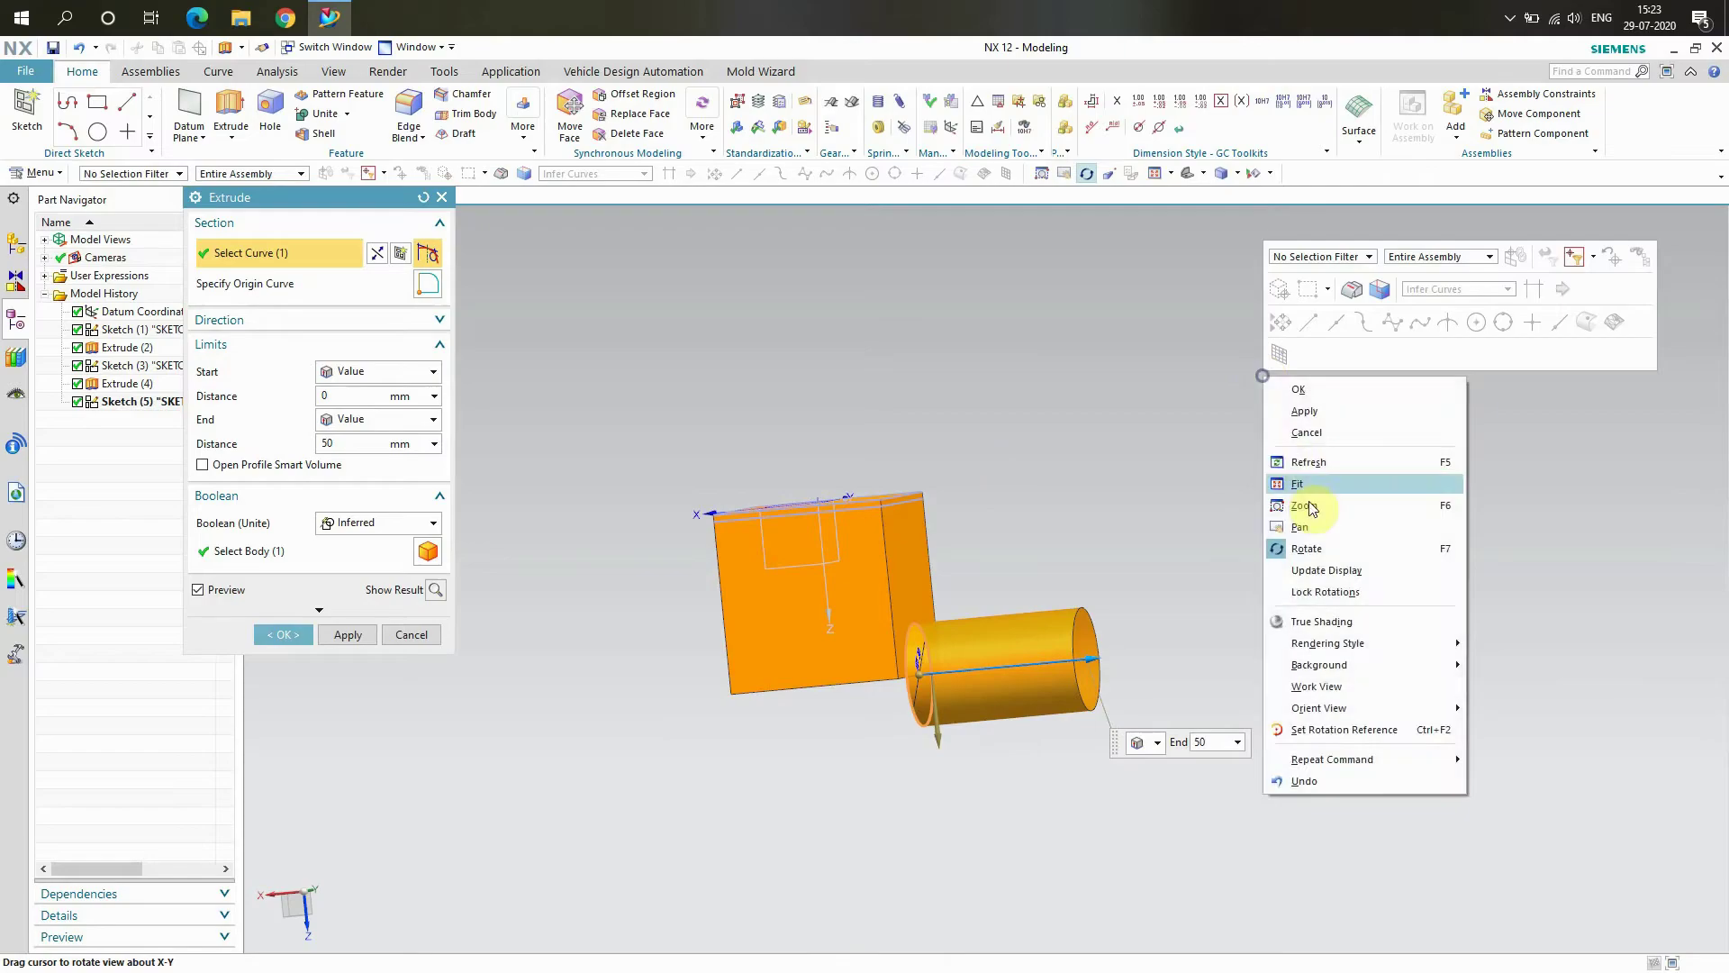
{"action": "left_click", "coordinate": [1319, 549]}
{"action": "left_click_drag", "start_coordinate": [1089, 657], "coordinate": [733, 708]}
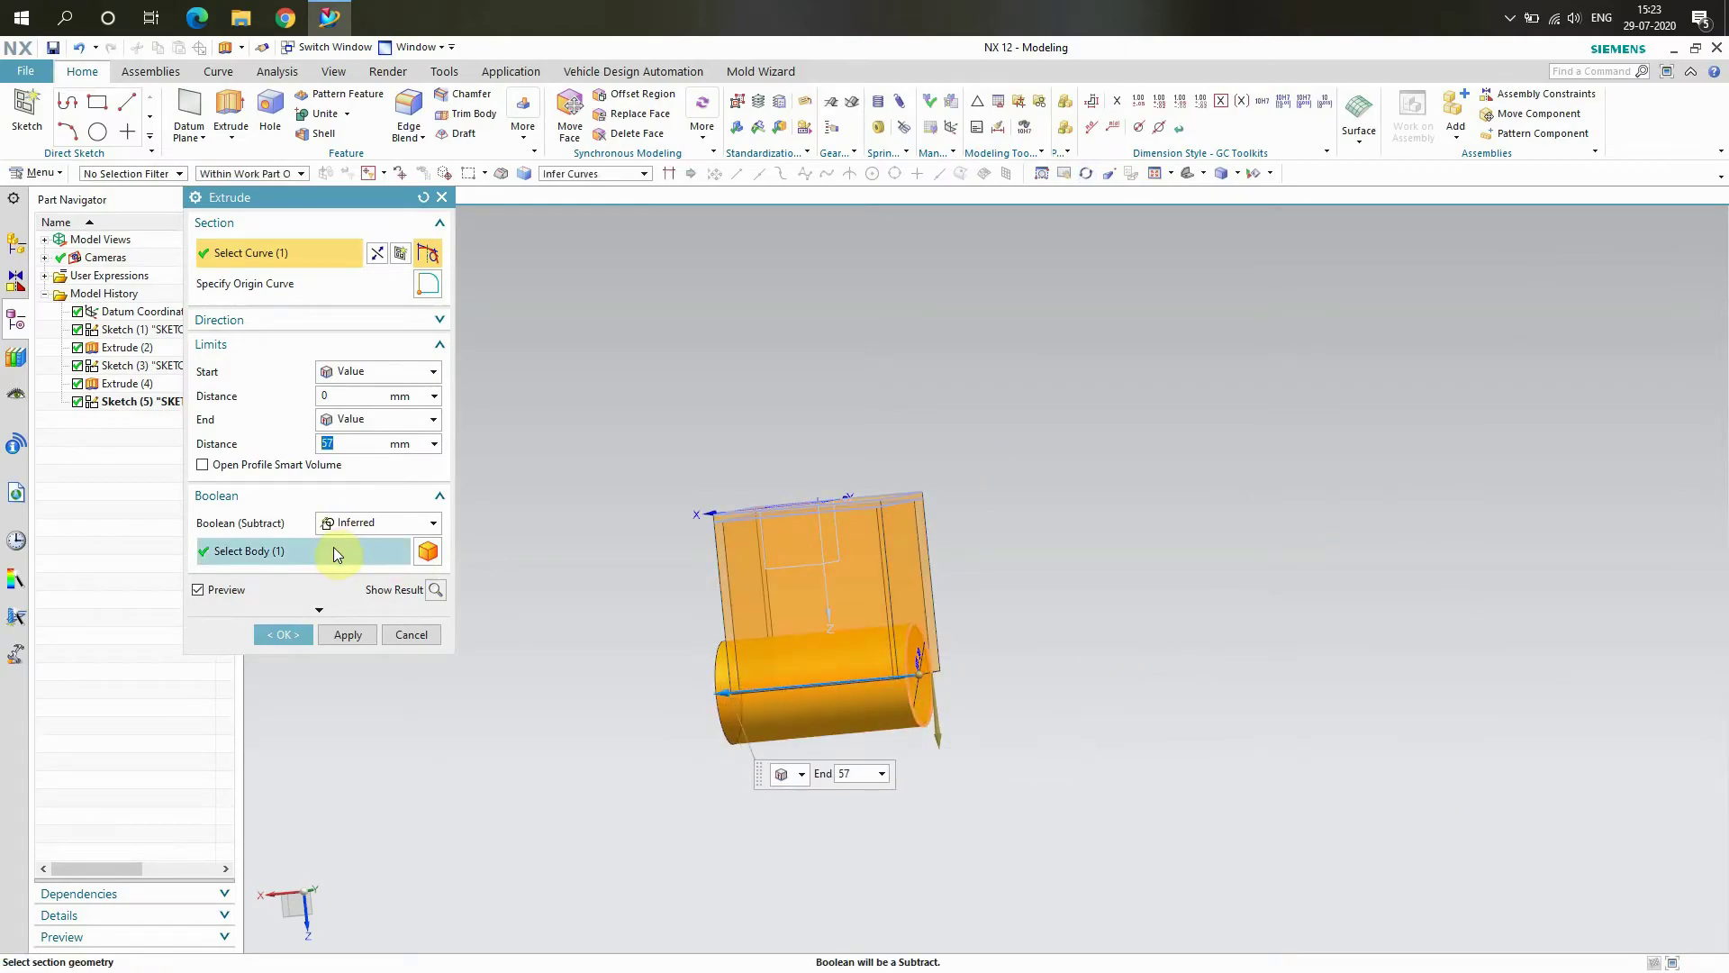
{"action": "left_click", "coordinate": [360, 522]}
{"action": "left_click", "coordinate": [370, 581]}
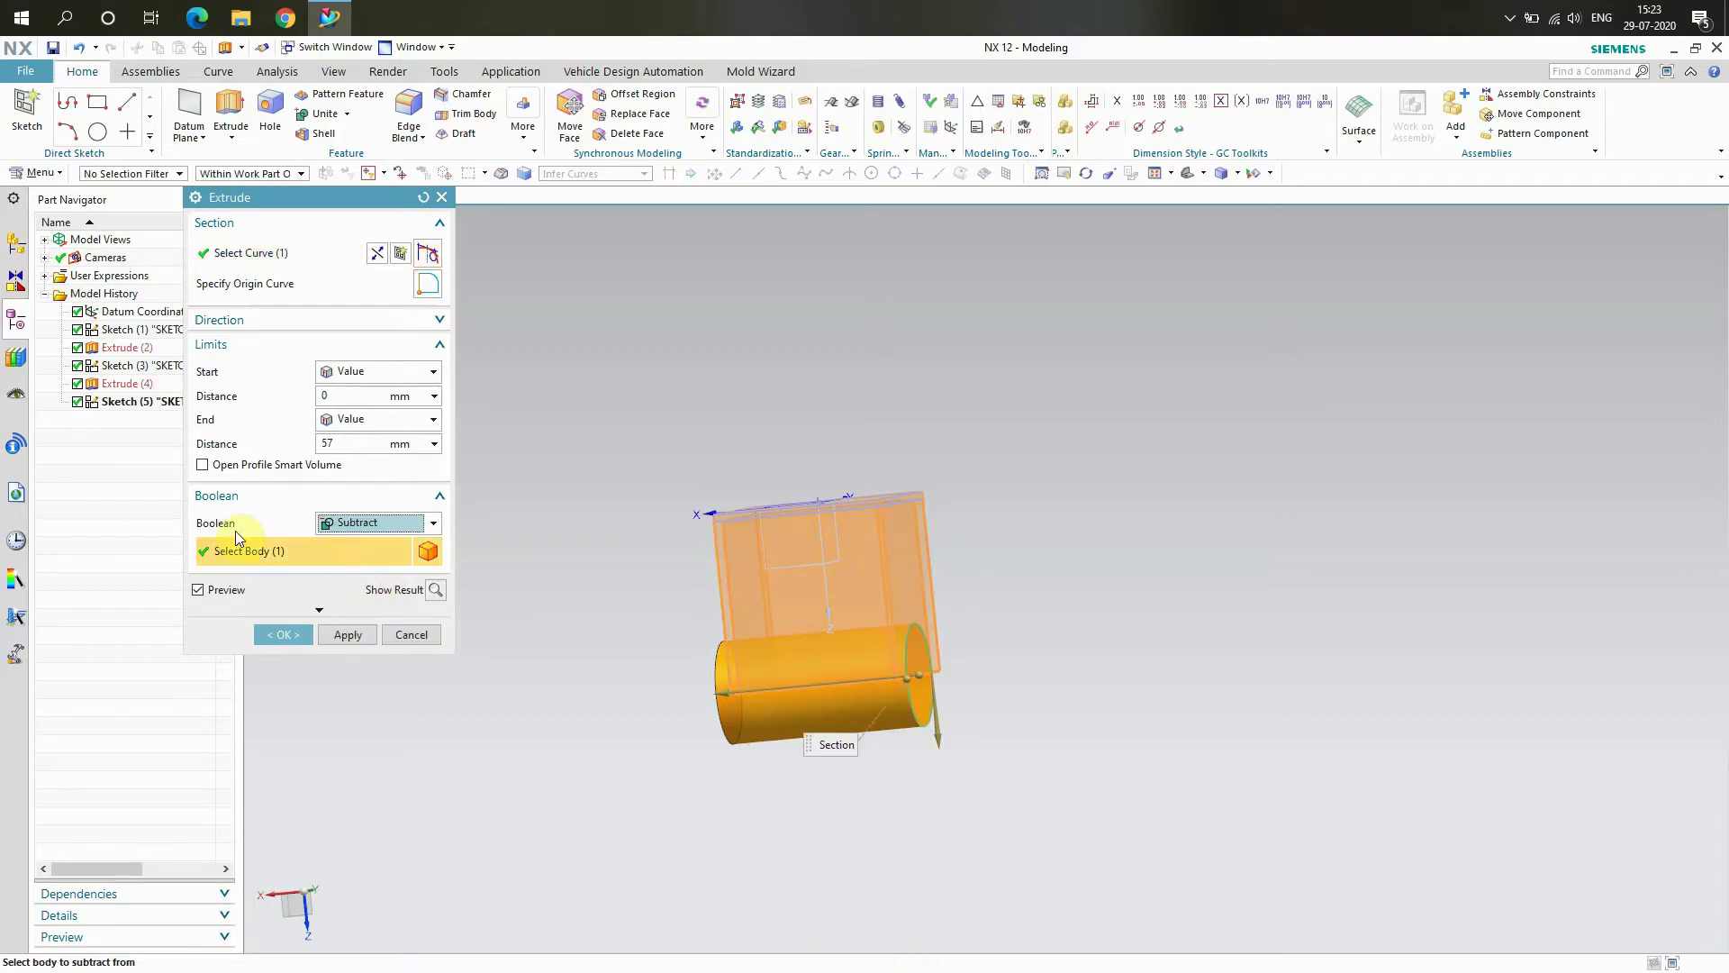
{"action": "left_click", "coordinate": [295, 633]}
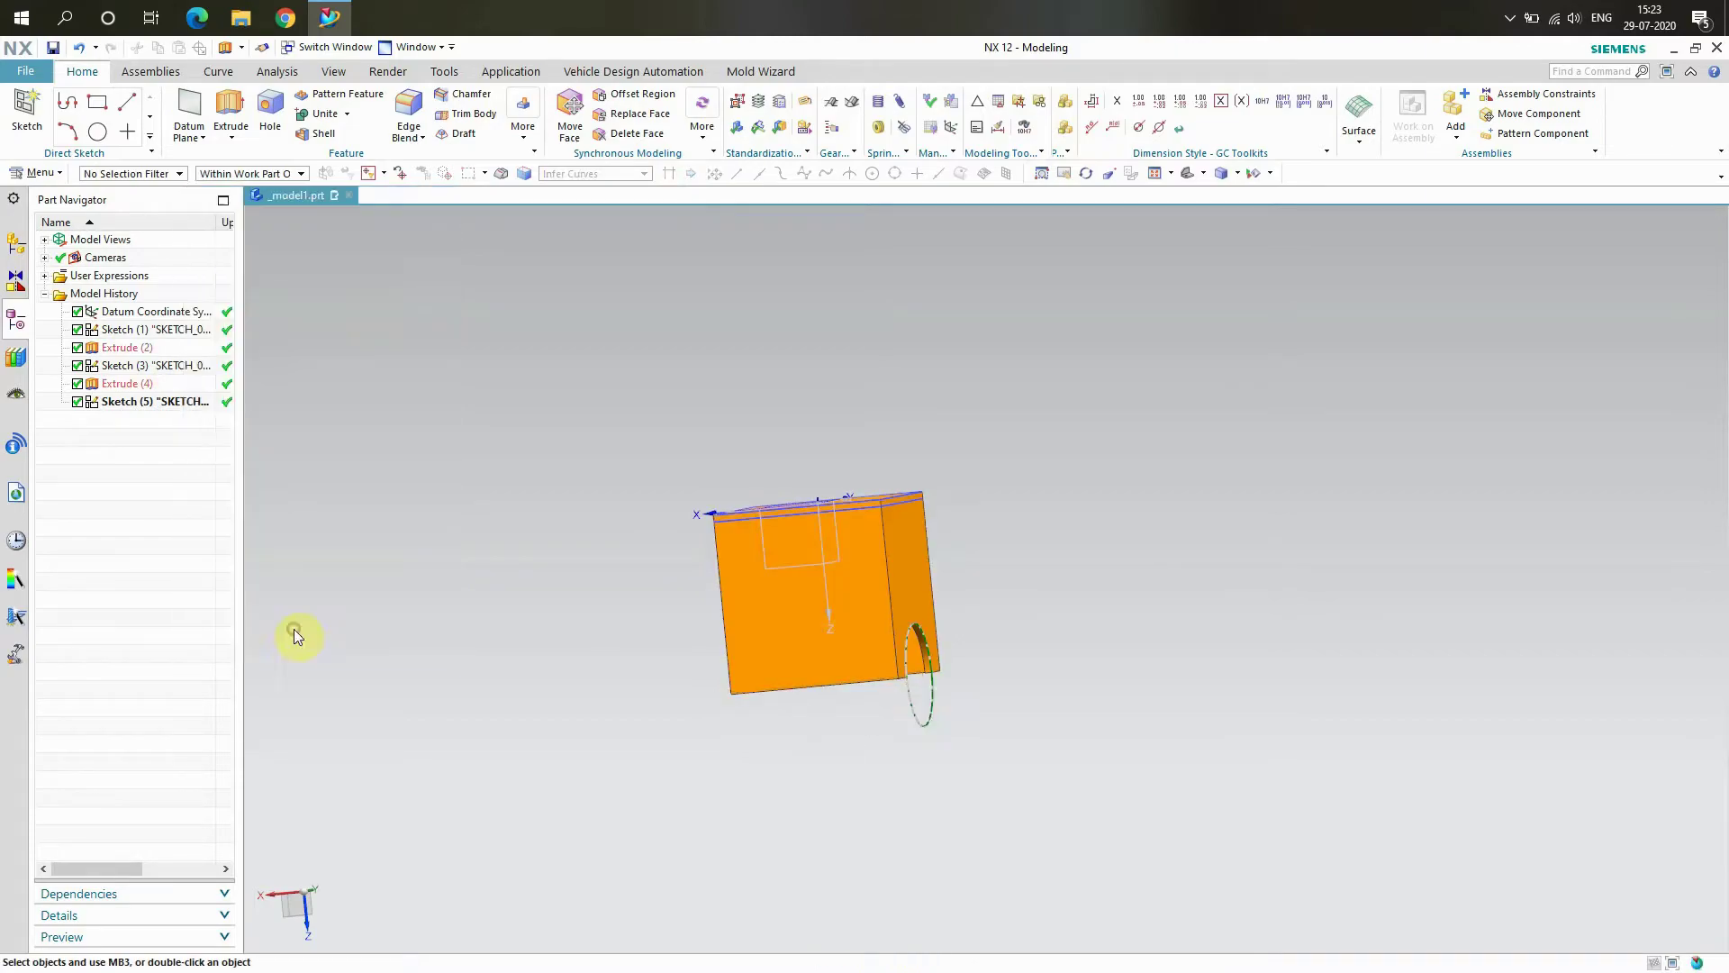
Create a sketch on the adjacent uncut outer side face of the box.
{"action": "right_click", "coordinate": [463, 486]}
{"action": "left_click", "coordinate": [510, 583]}
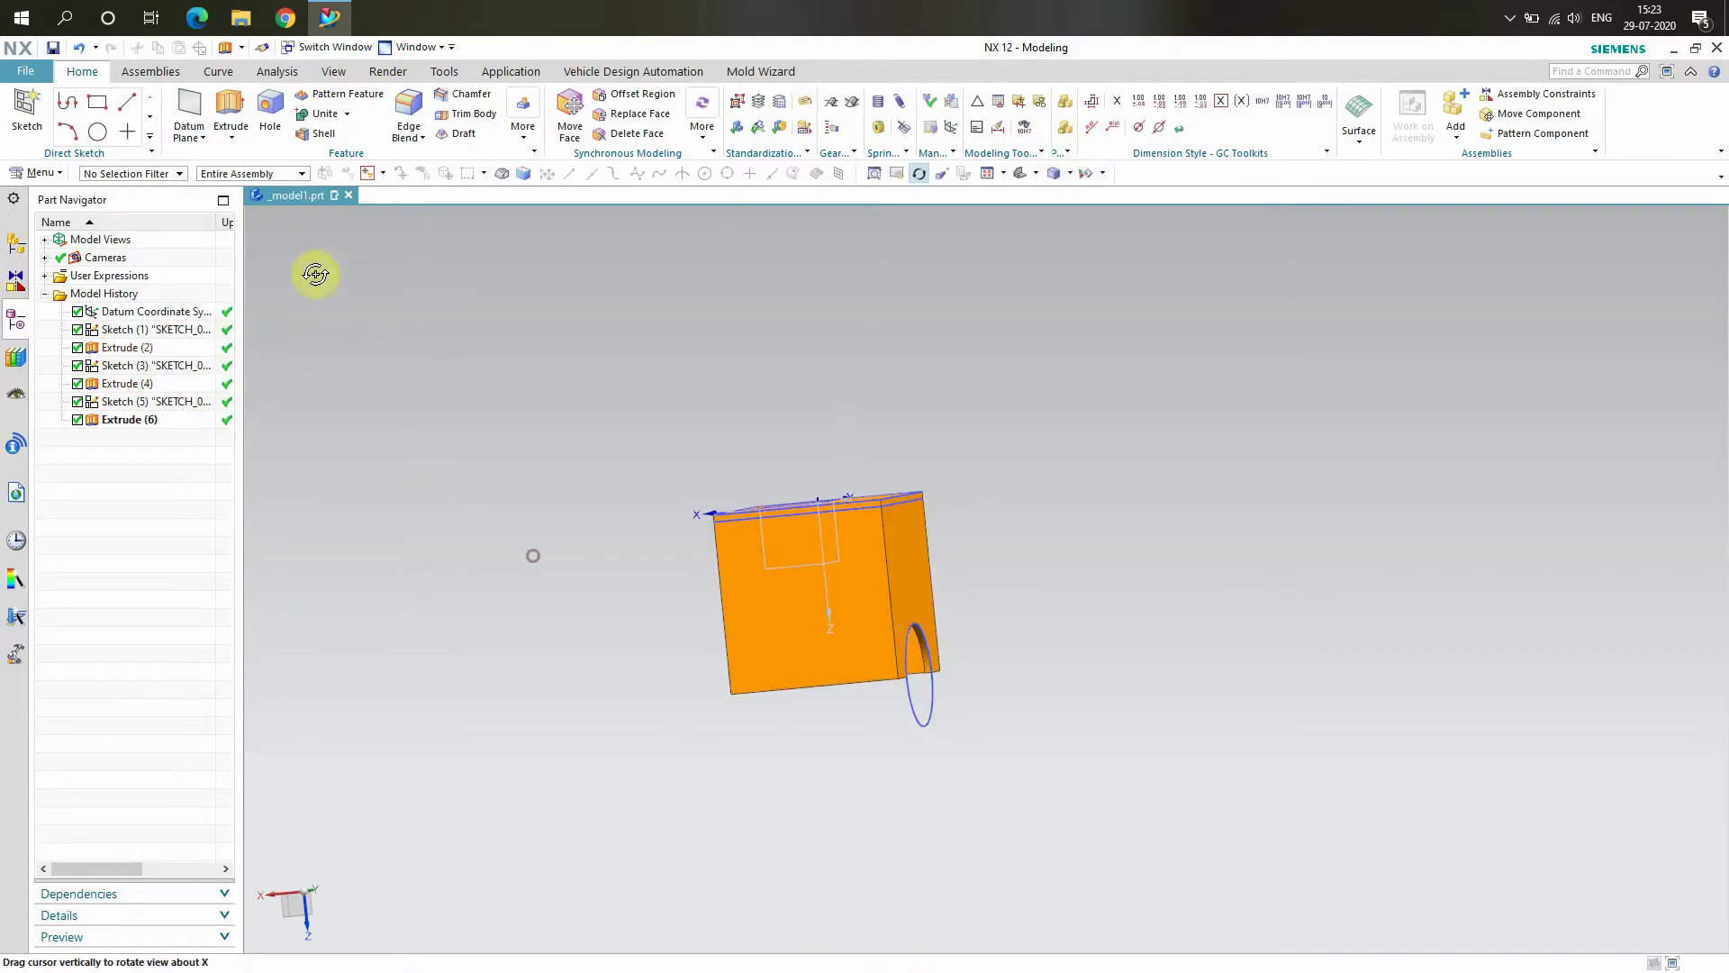
{"action": "left_click", "coordinate": [26, 113]}
{"action": "left_click", "coordinate": [839, 629]}
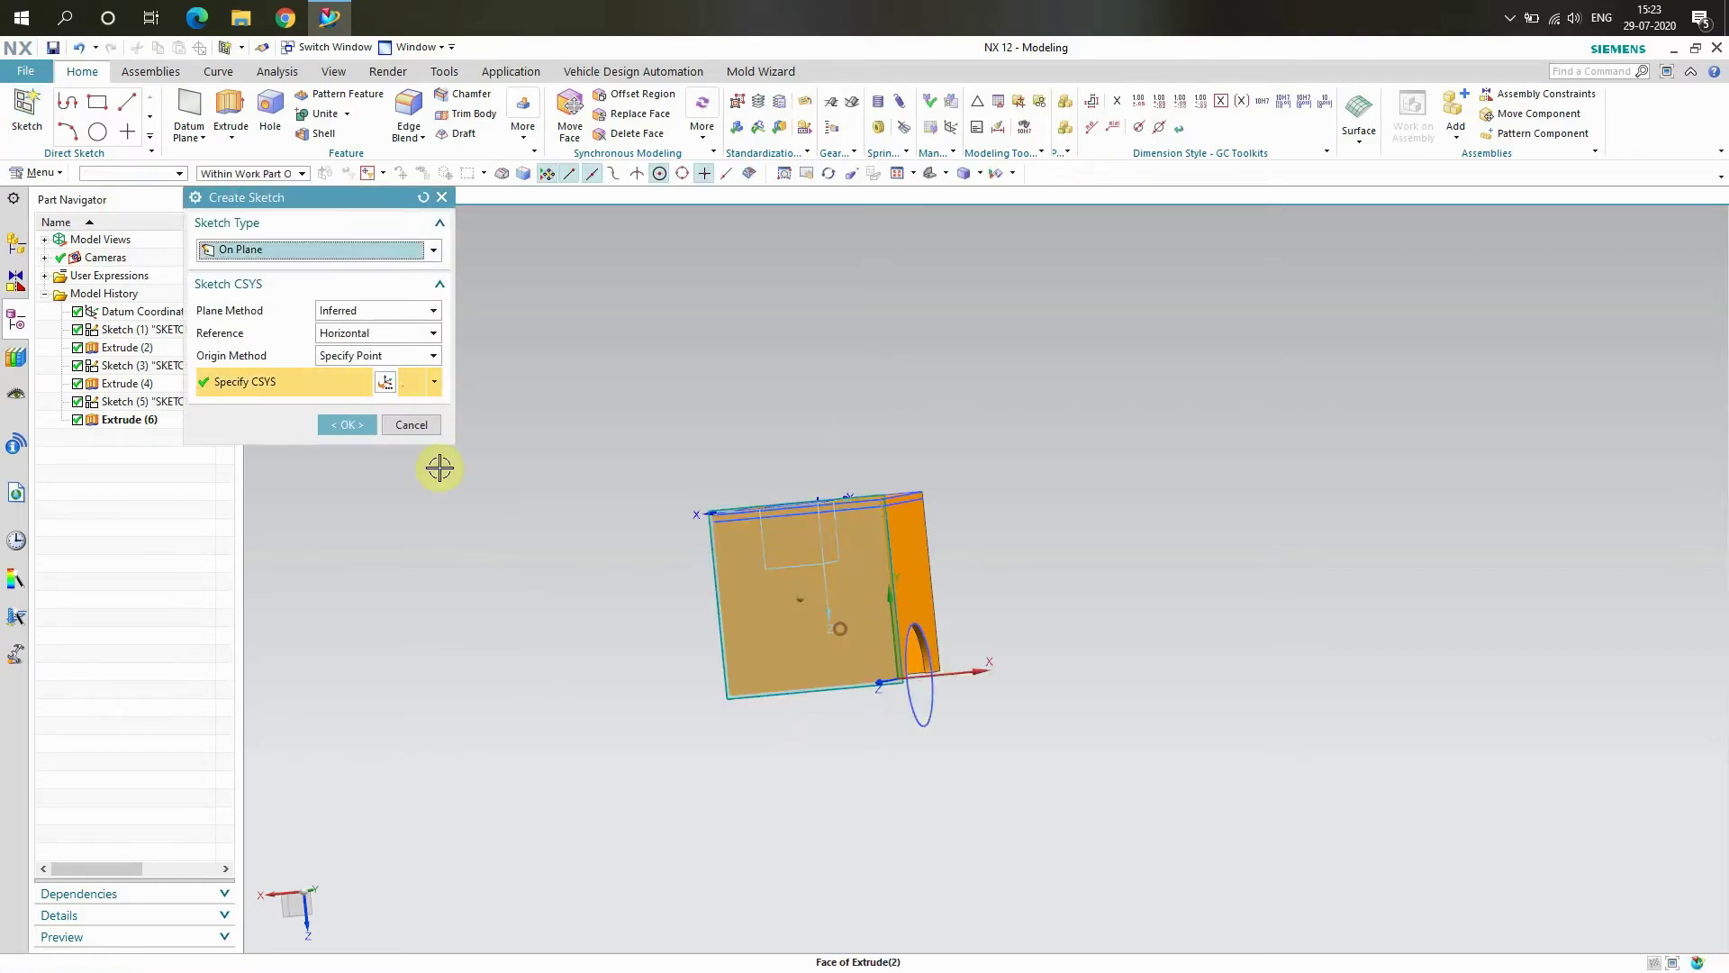
{"action": "left_click", "coordinate": [341, 429]}
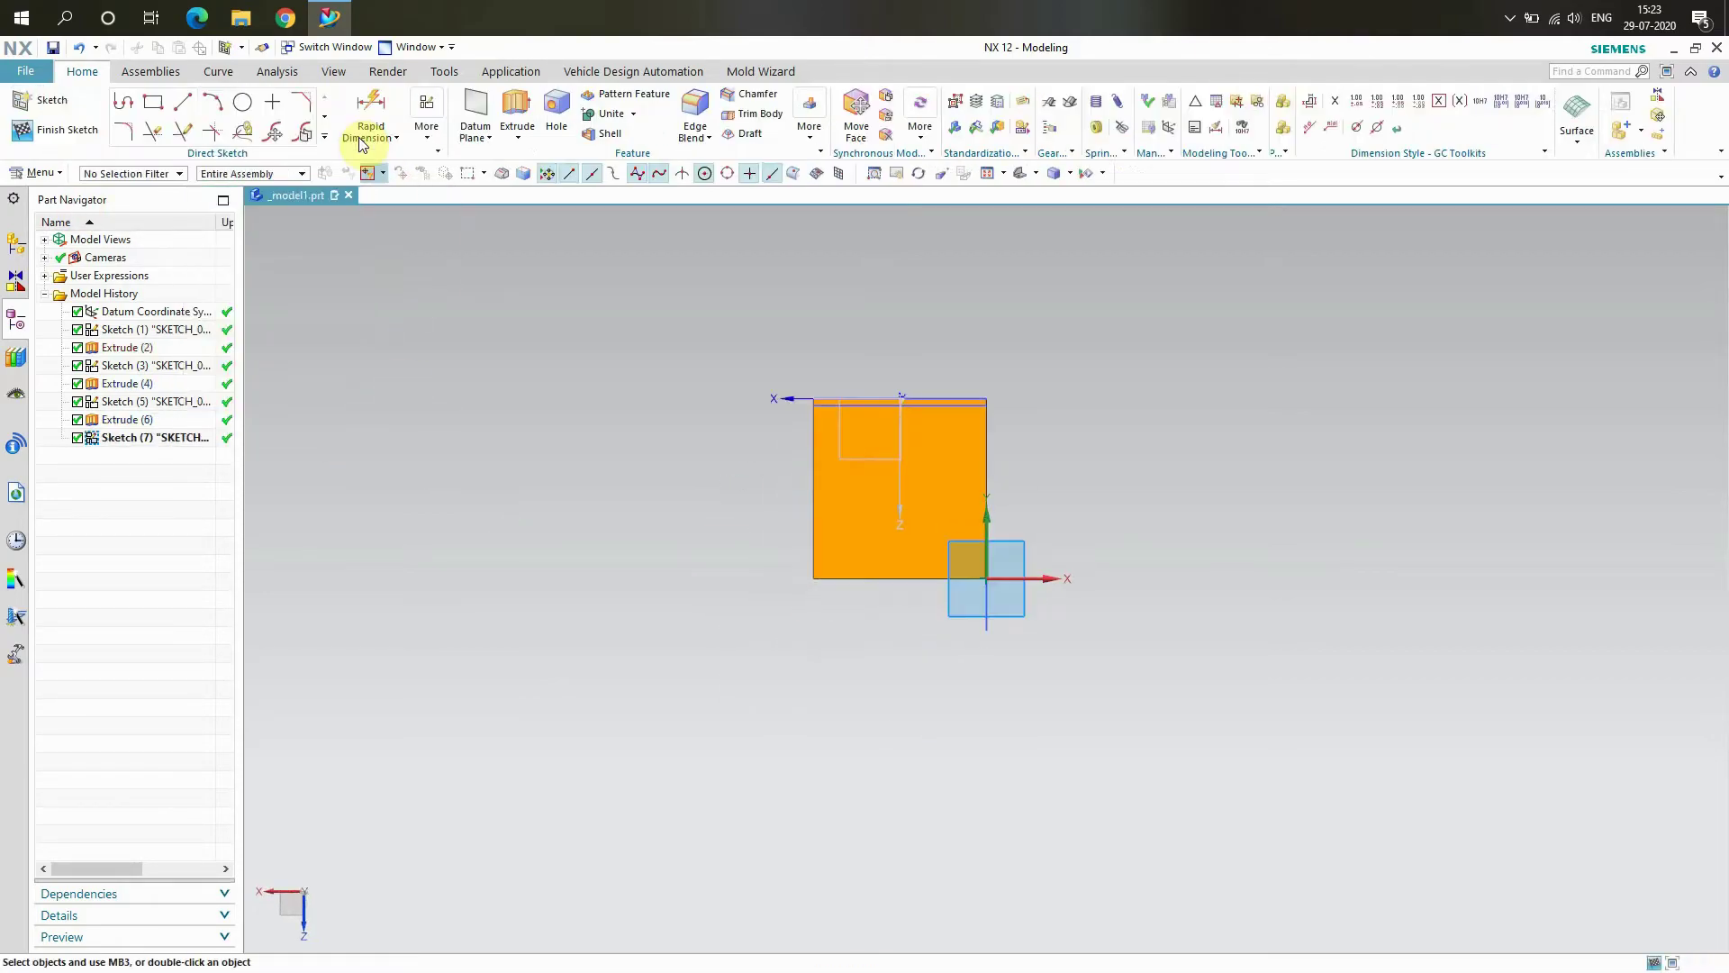
Draw a 30 mm diameter circle centred on the midpoint of this face's rim edge and finish the sketch.
{"action": "left_click", "coordinate": [244, 102]}
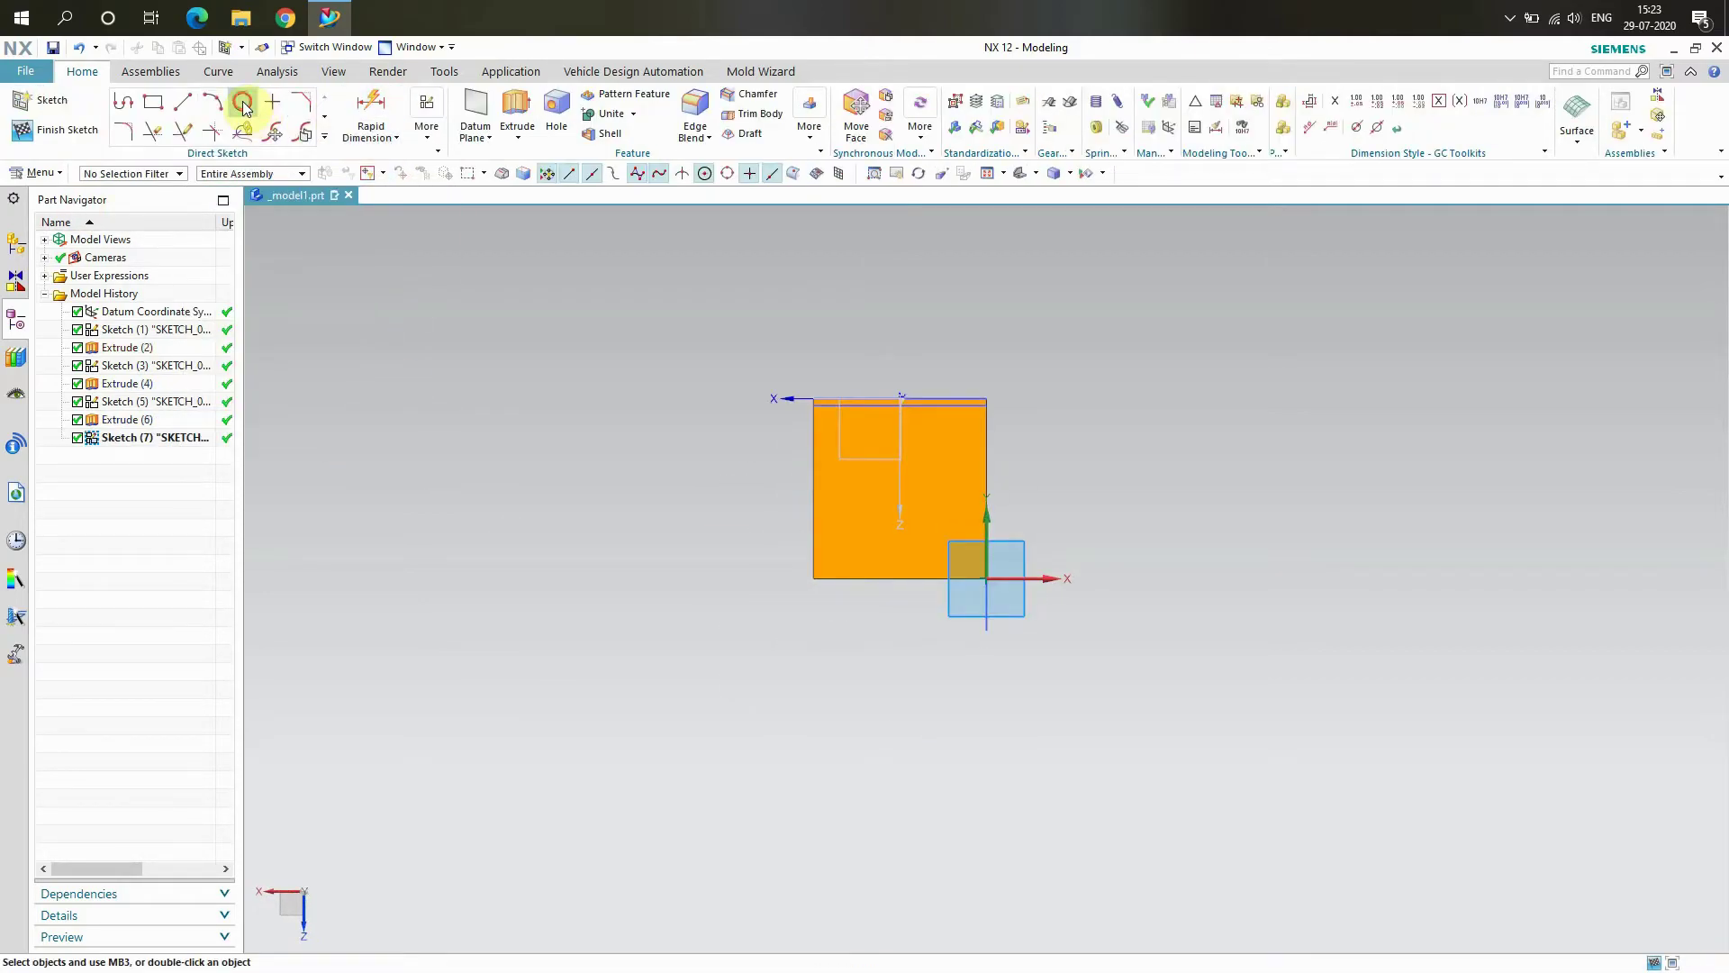
{"action": "scroll", "coordinate": [905, 576], "scroll_direction": "up", "scroll_amount": 1}
{"action": "left_click", "coordinate": [895, 581]}
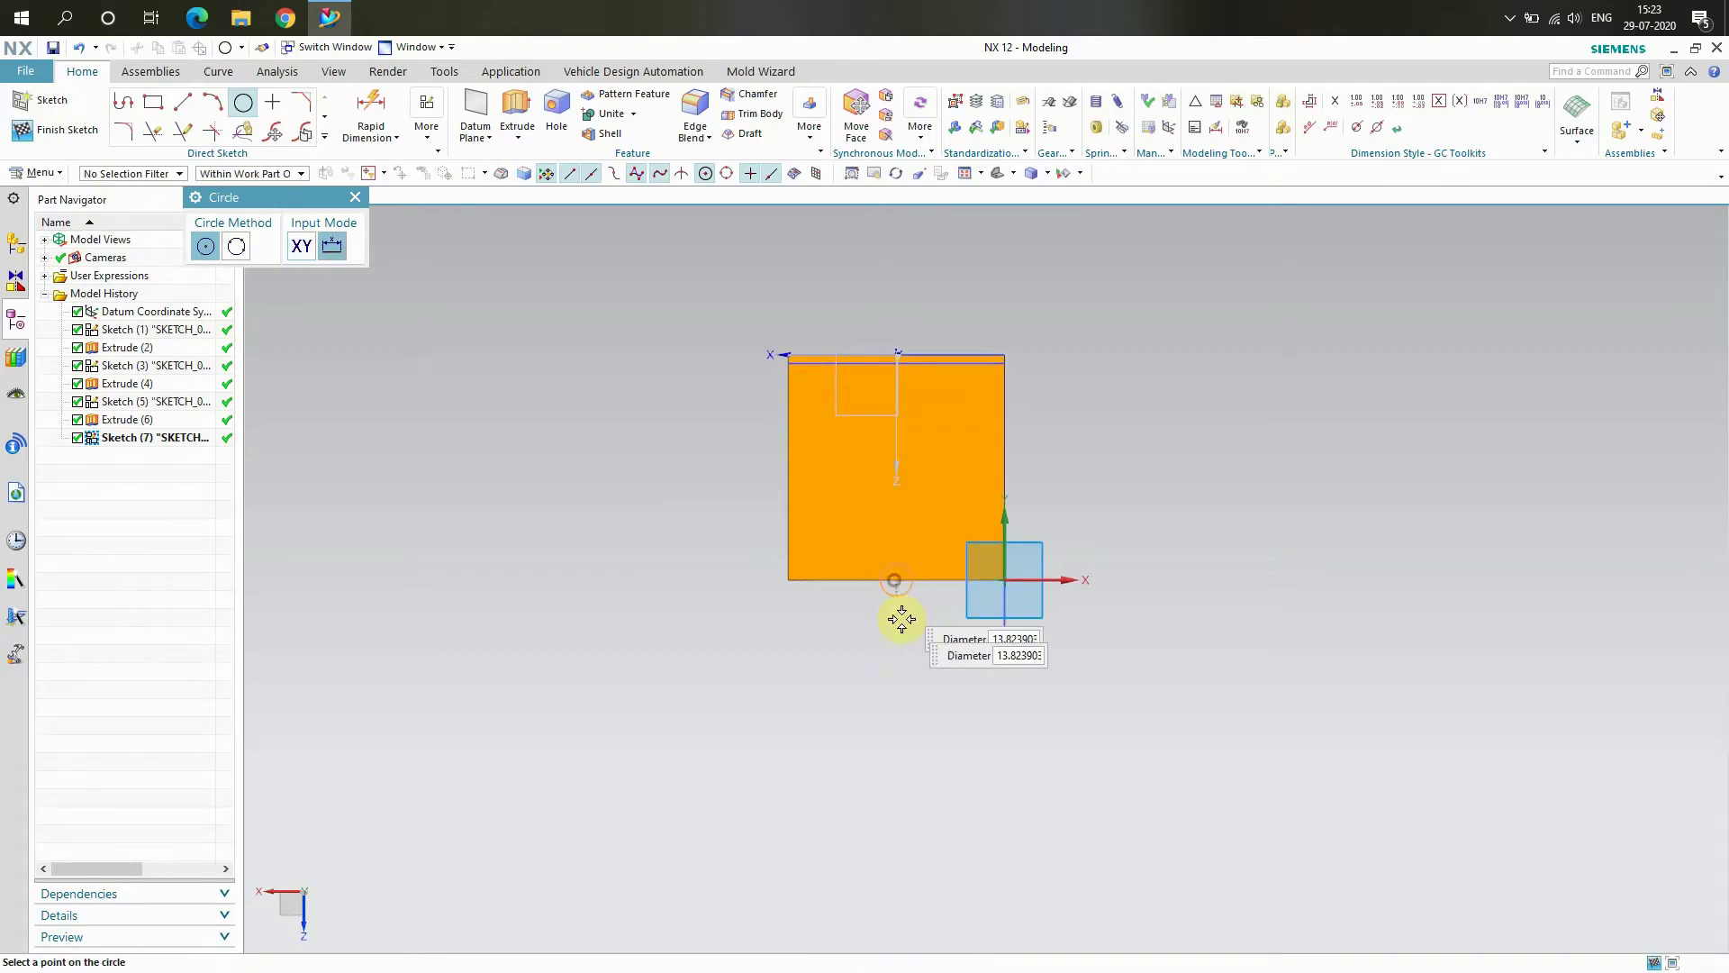
{"action": "type", "text": "30"}
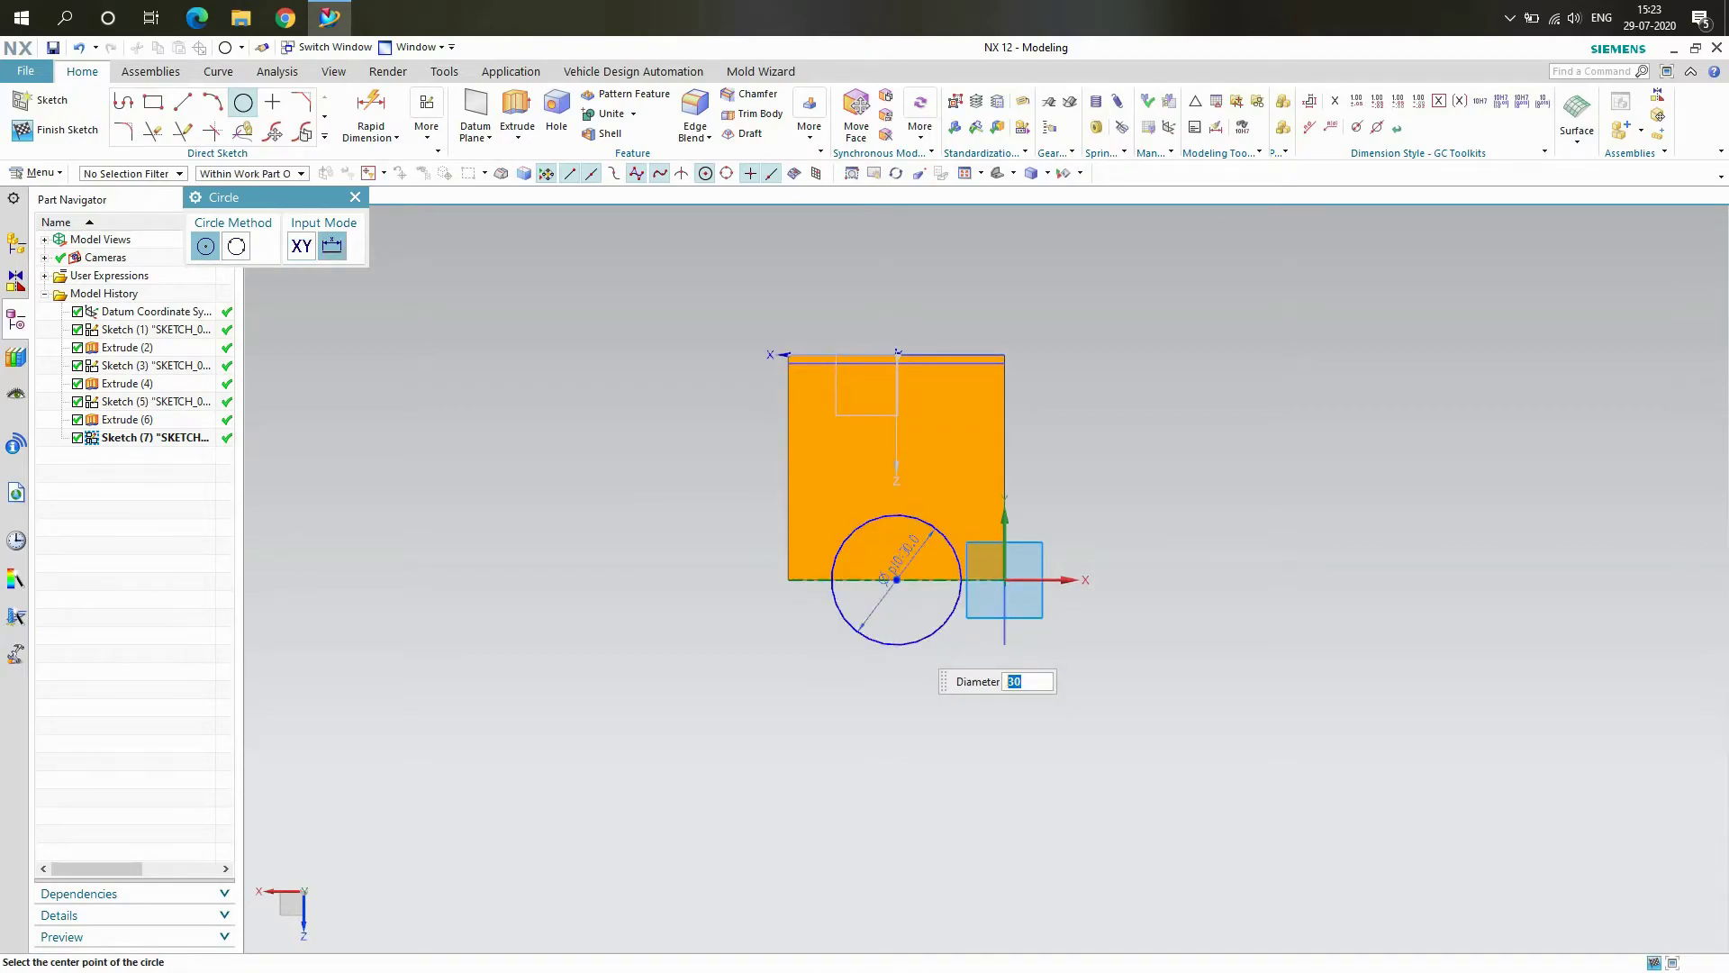
{"action": "left_click", "coordinate": [58, 136]}
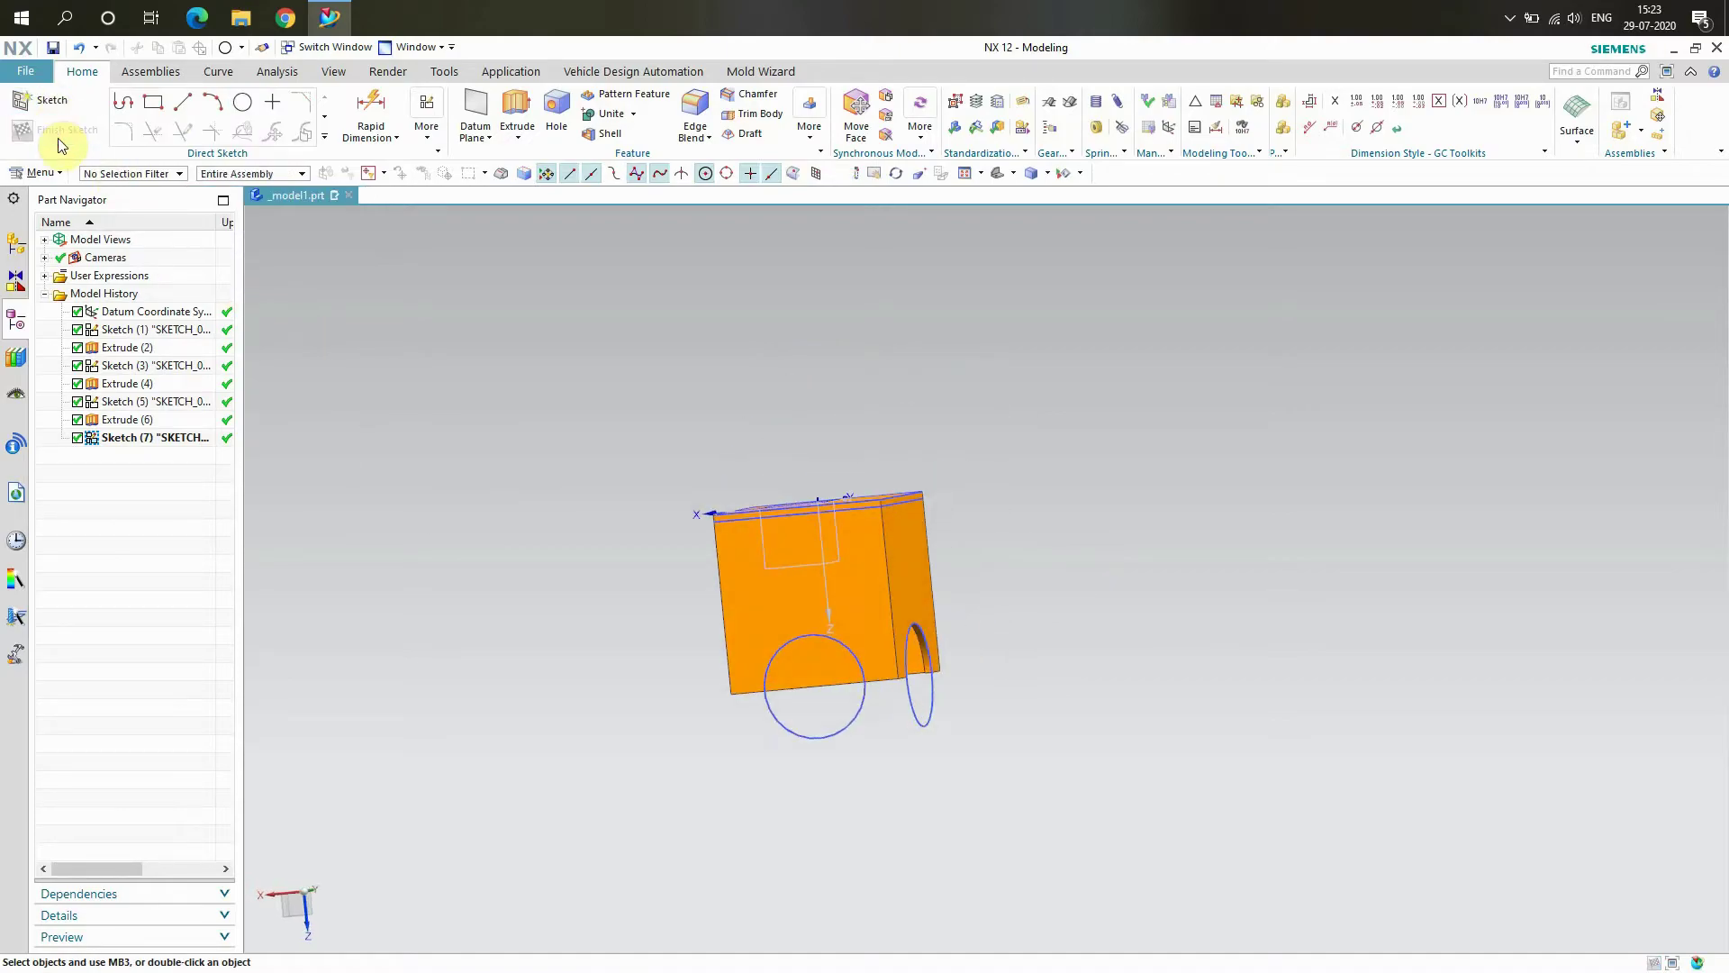
Extrude the second circle 165 mm inward through the box and subtract it from the body.
{"action": "left_click", "coordinate": [231, 108]}
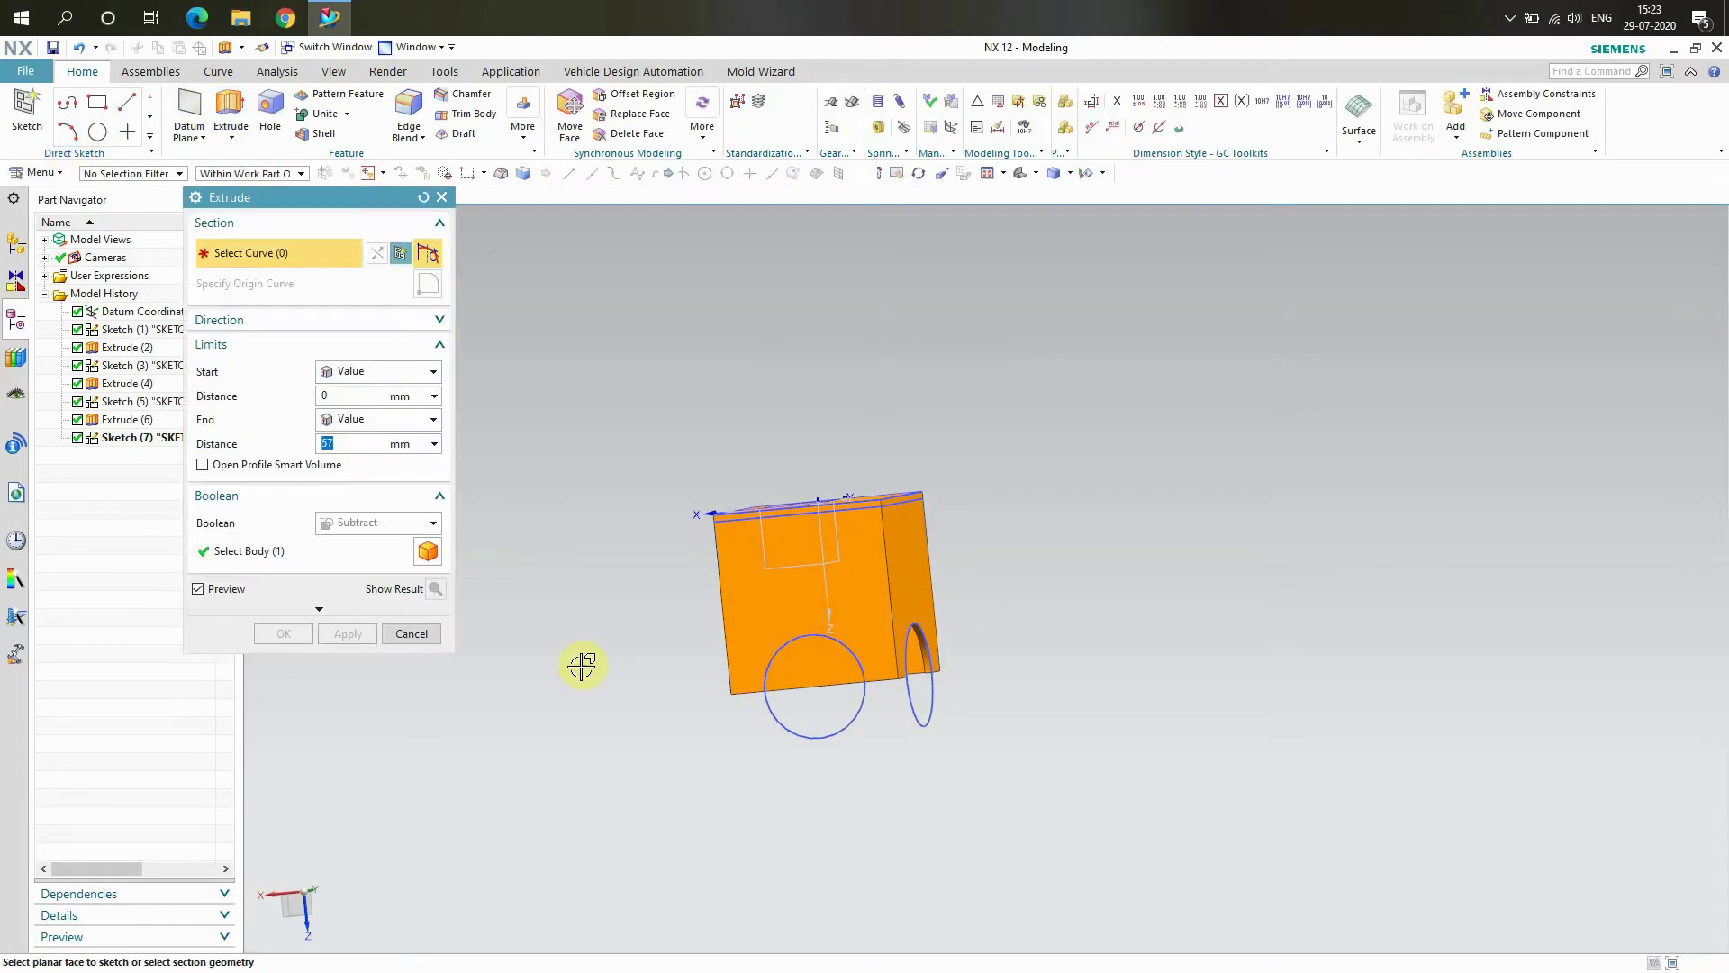
{"action": "left_click", "coordinate": [787, 729]}
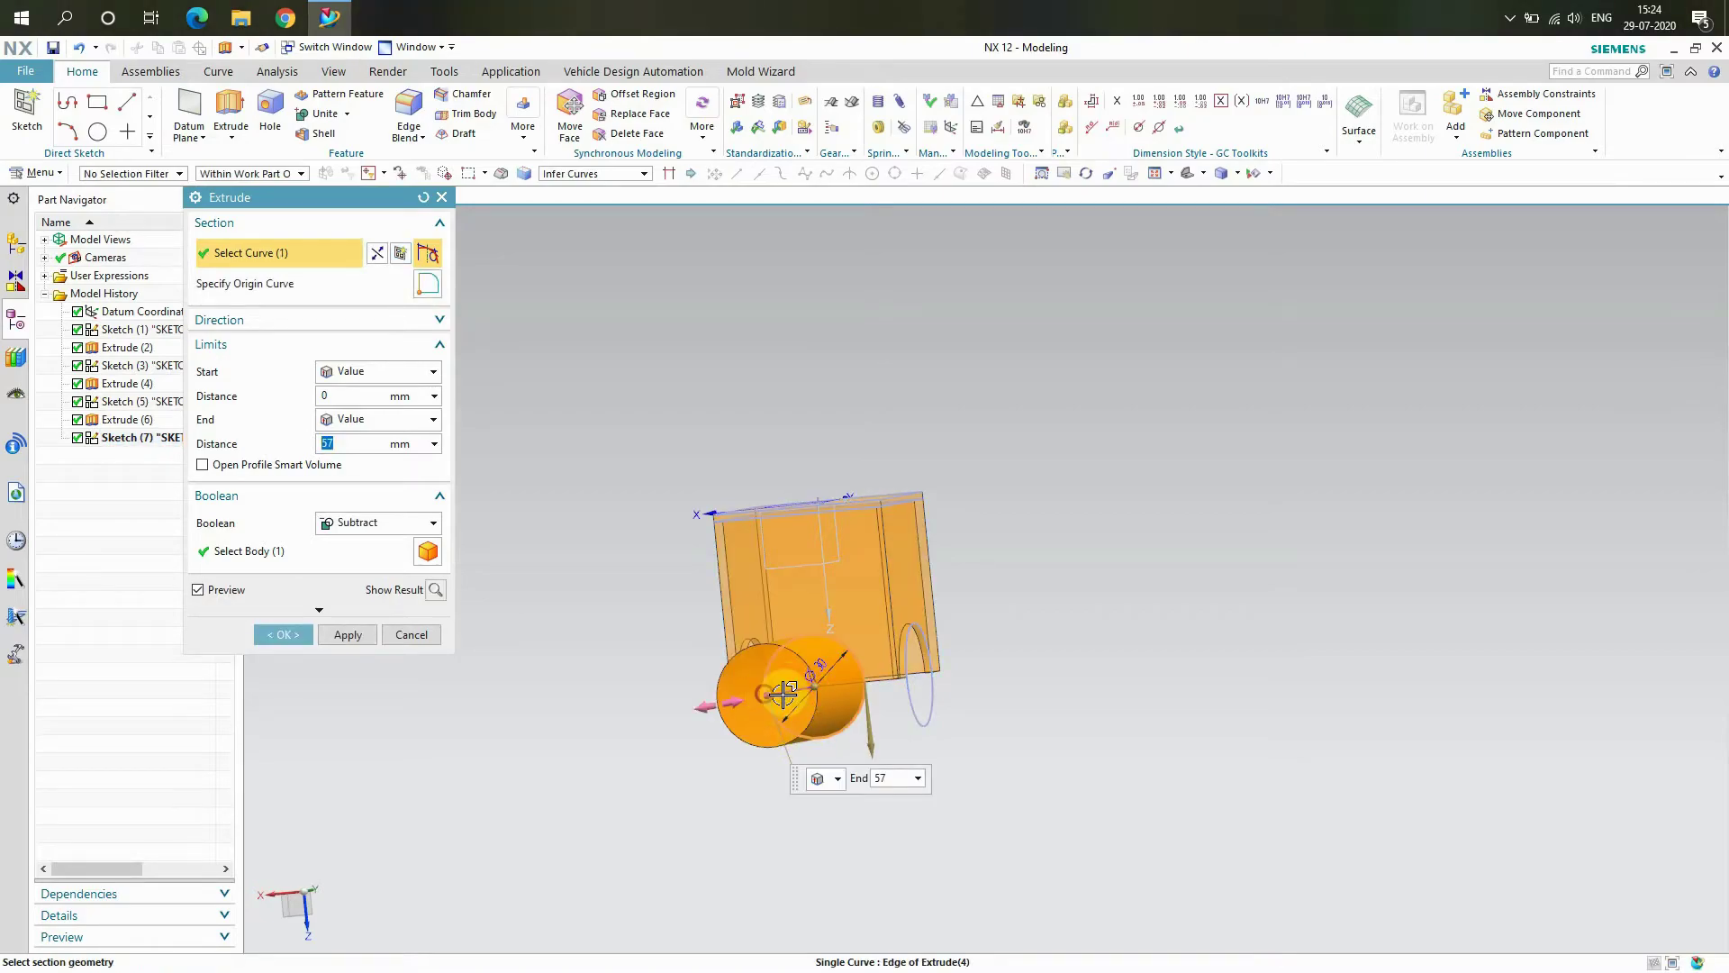
{"action": "left_click_drag", "start_coordinate": [783, 693], "coordinate": [953, 660]}
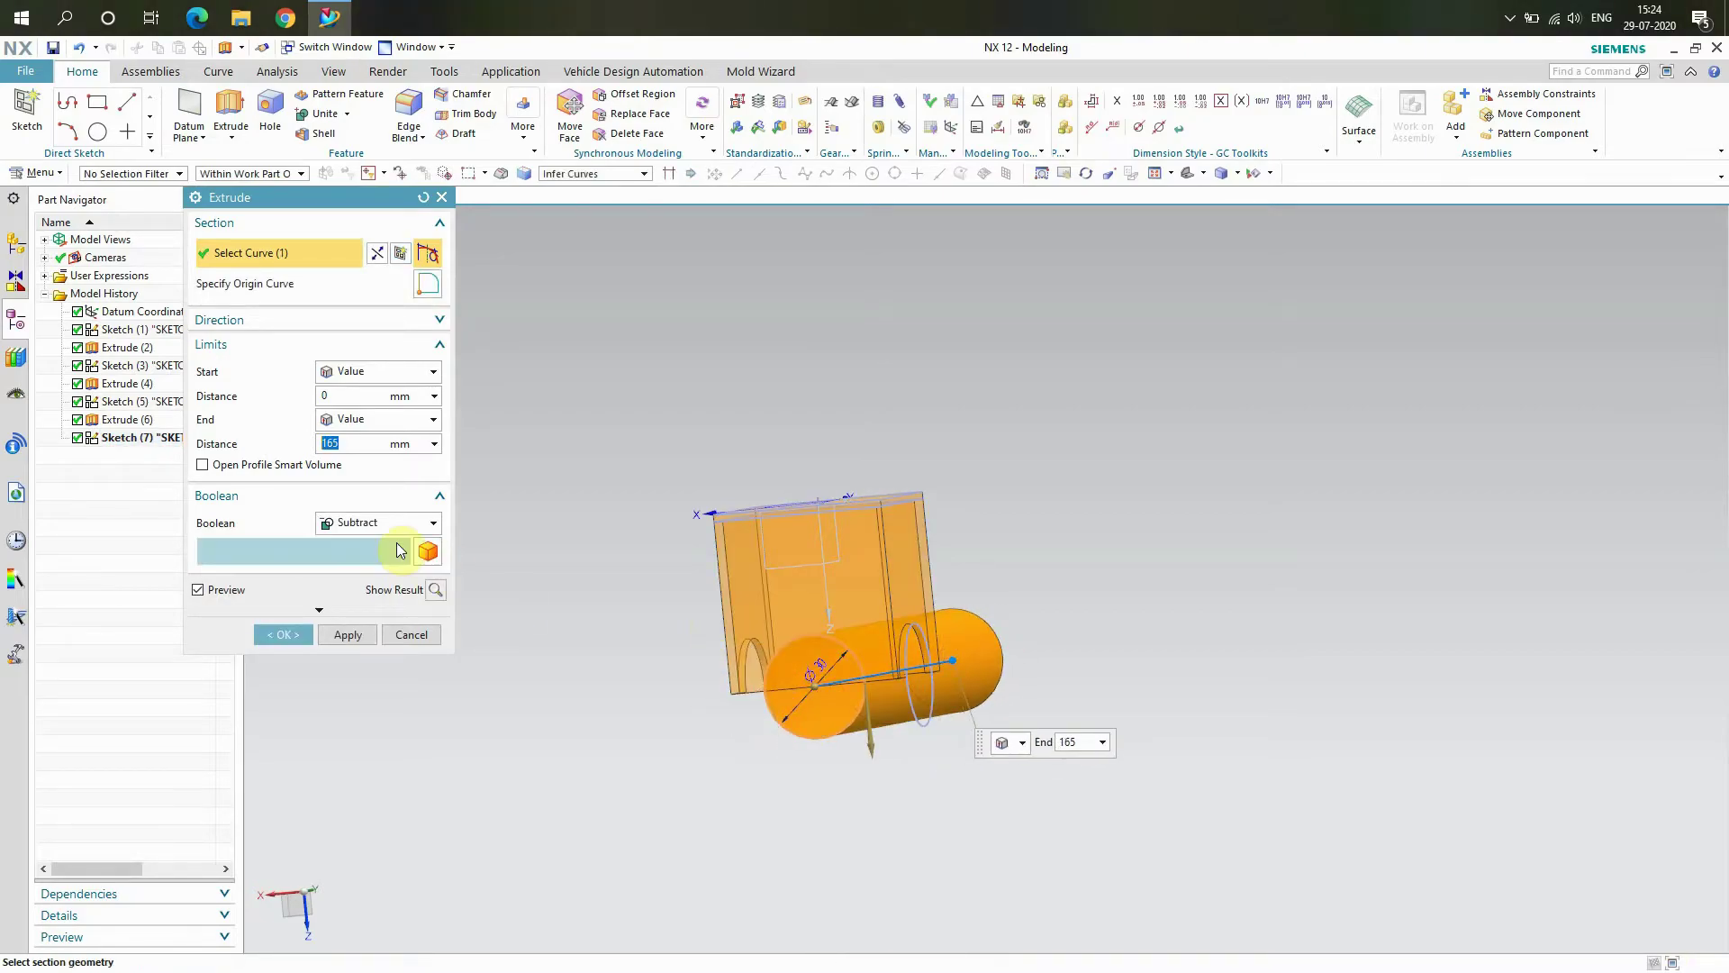
{"action": "left_click", "coordinate": [286, 635]}
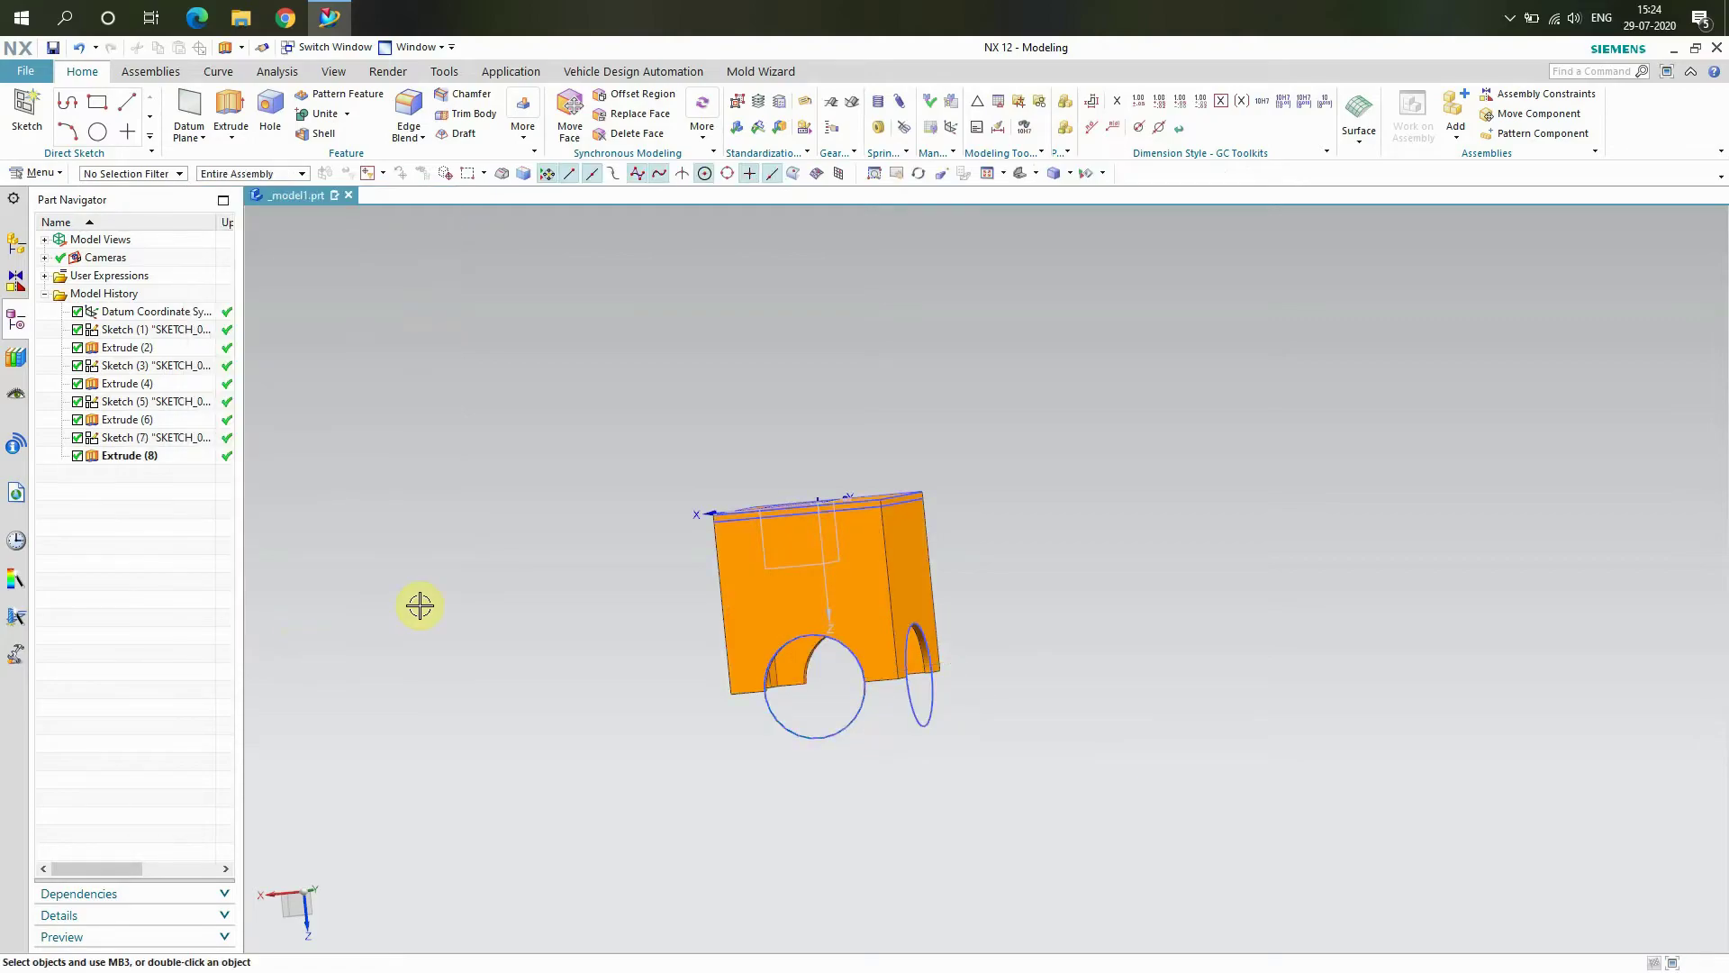
Hide all sketches and datums so only the solid body is displayed.
{"action": "right_click", "coordinate": [405, 482]}
{"action": "left_click", "coordinate": [432, 540]}
{"action": "left_click_drag", "start_coordinate": [468, 570], "coordinate": [671, 658]}
{"action": "right_click", "coordinate": [562, 436]}
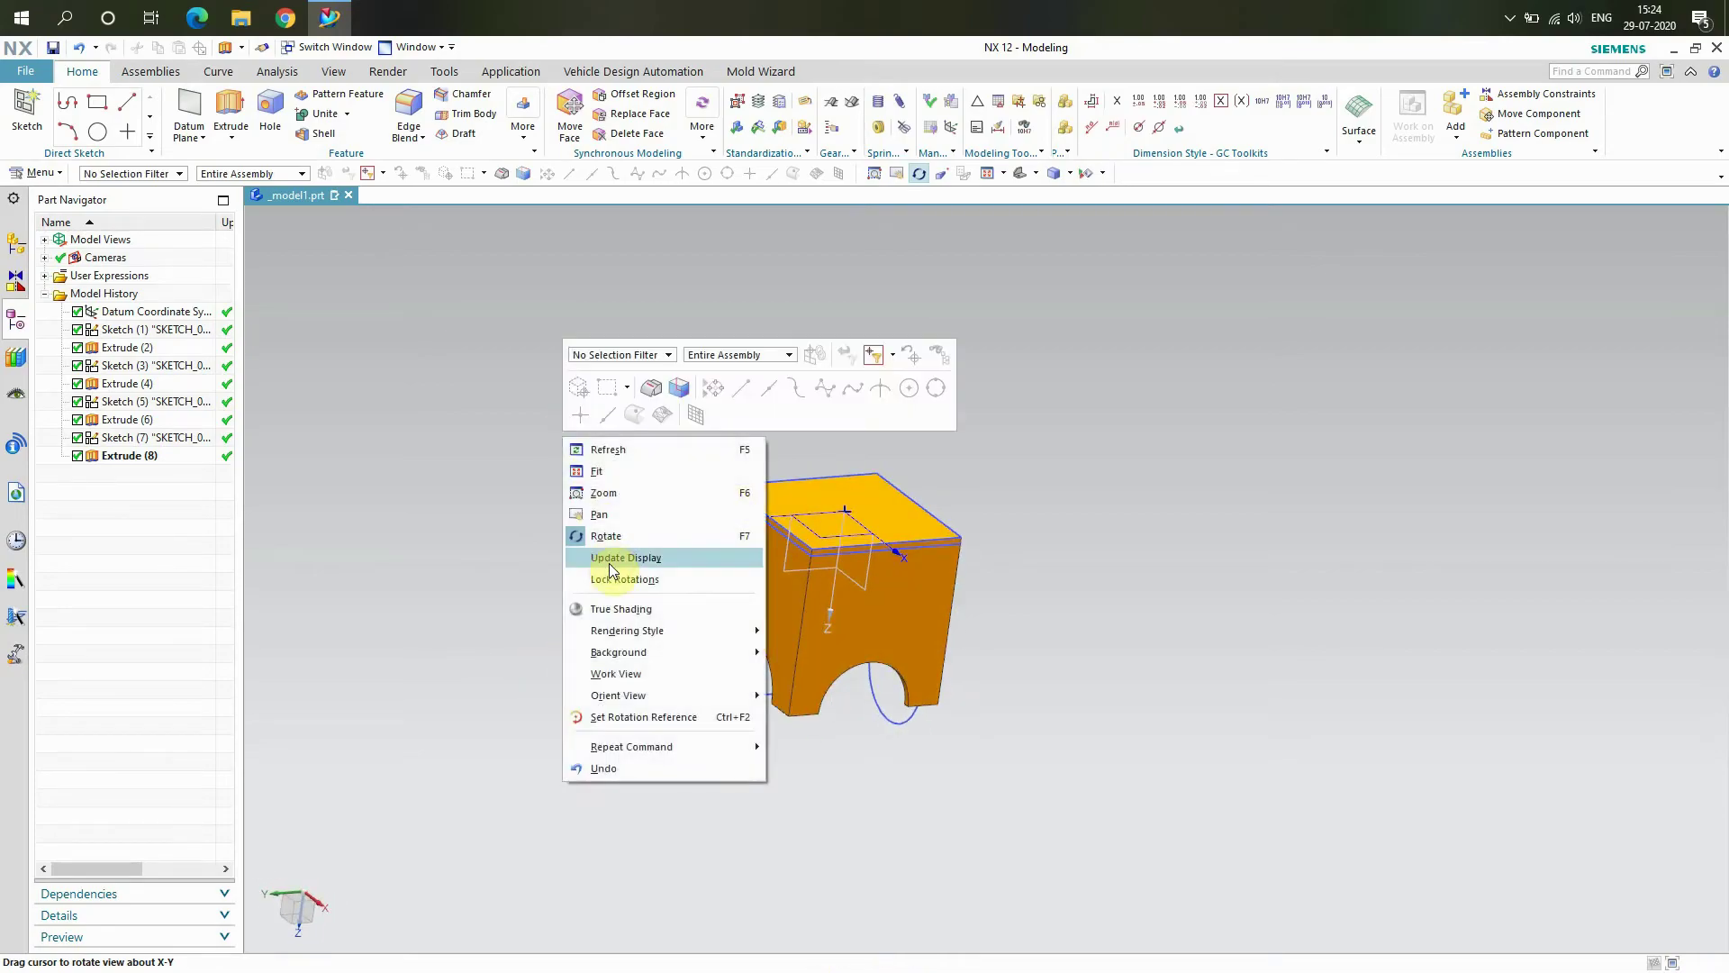
{"action": "left_click", "coordinate": [642, 541]}
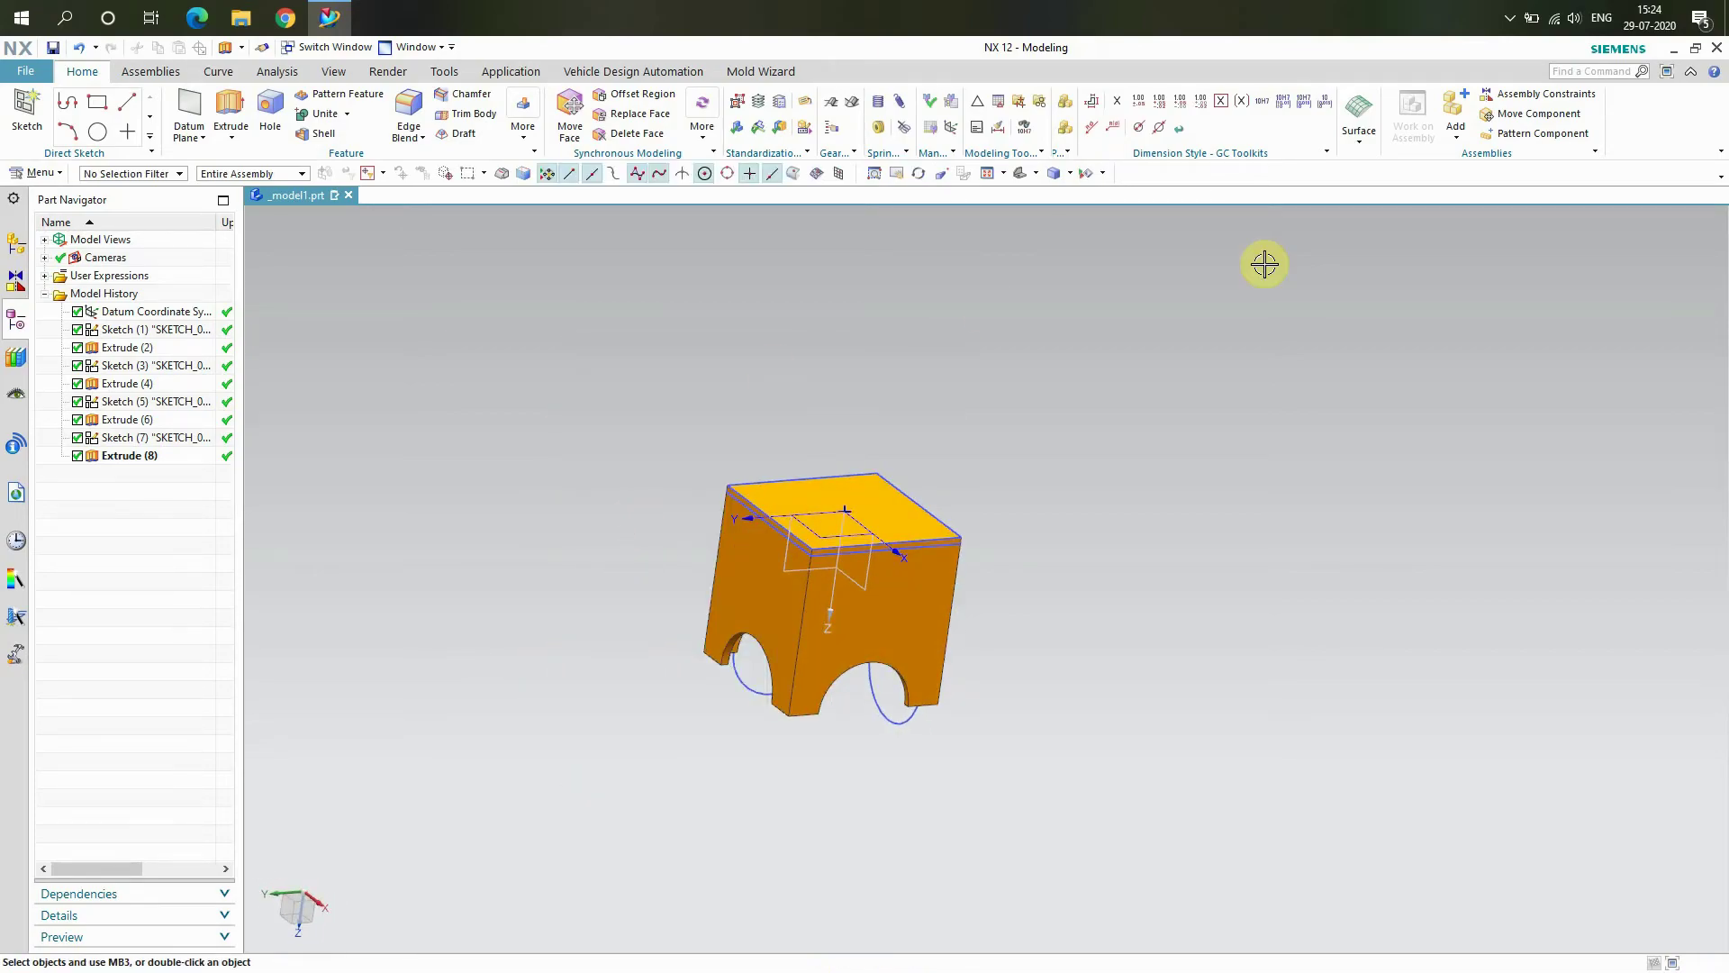
{"action": "left_click", "coordinate": [1104, 174]}
{"action": "left_click", "coordinate": [1094, 192]}
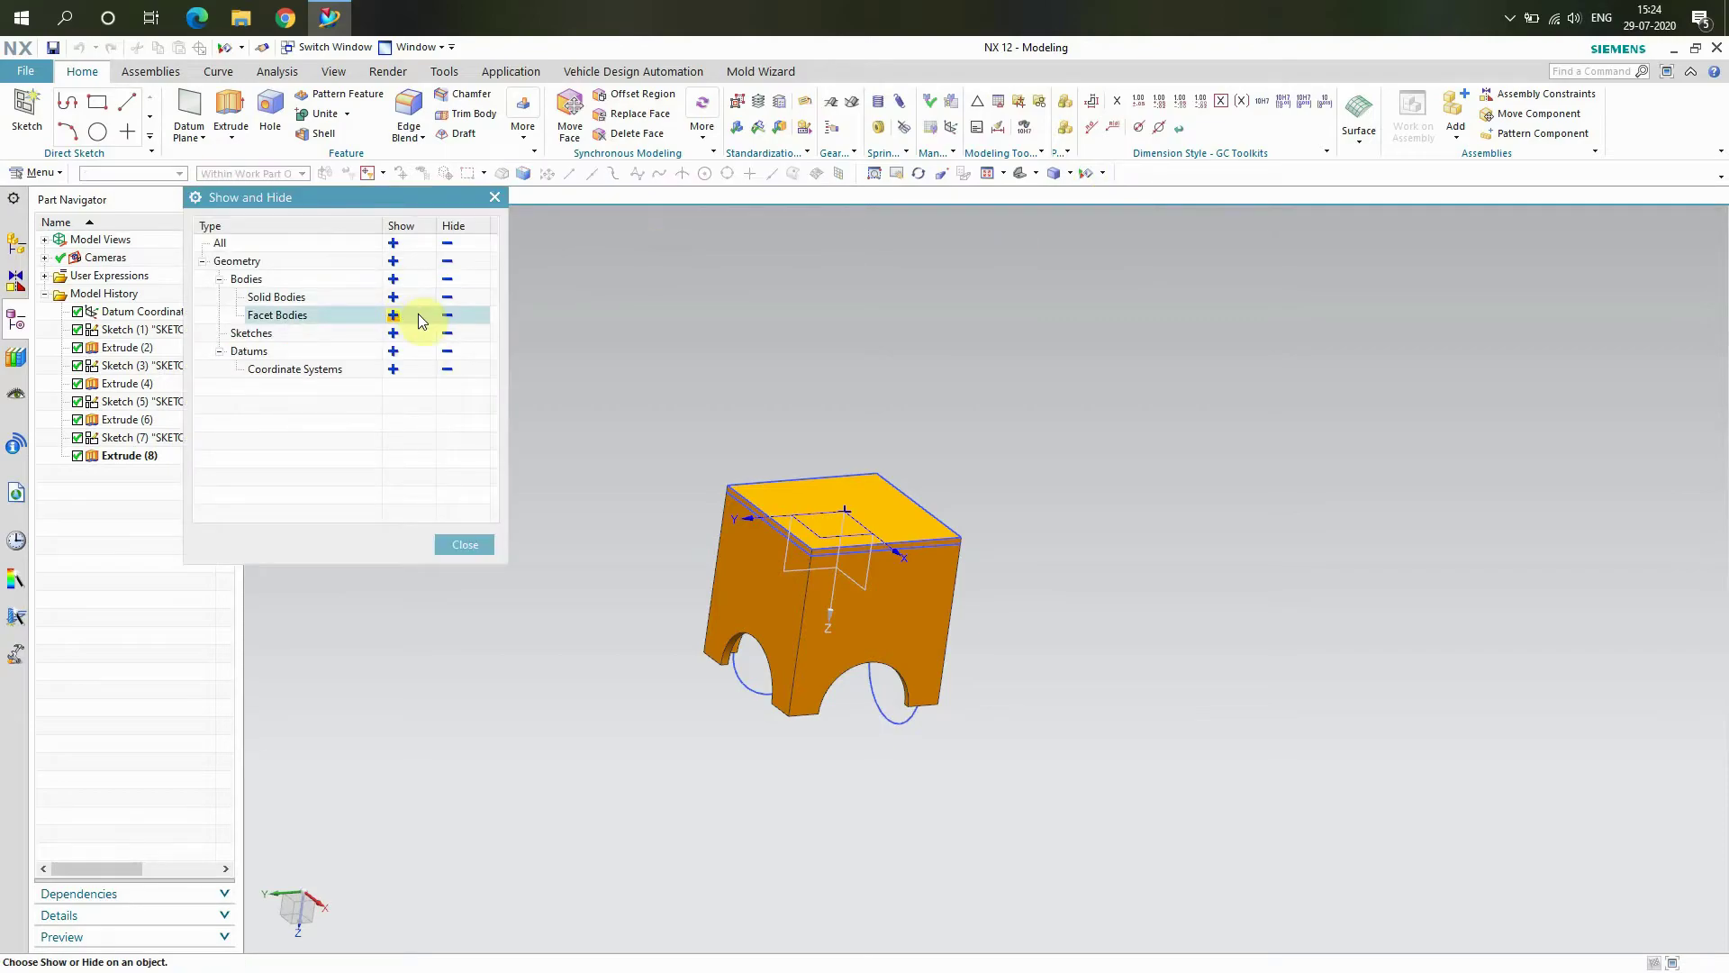
{"action": "left_click", "coordinate": [447, 335]}
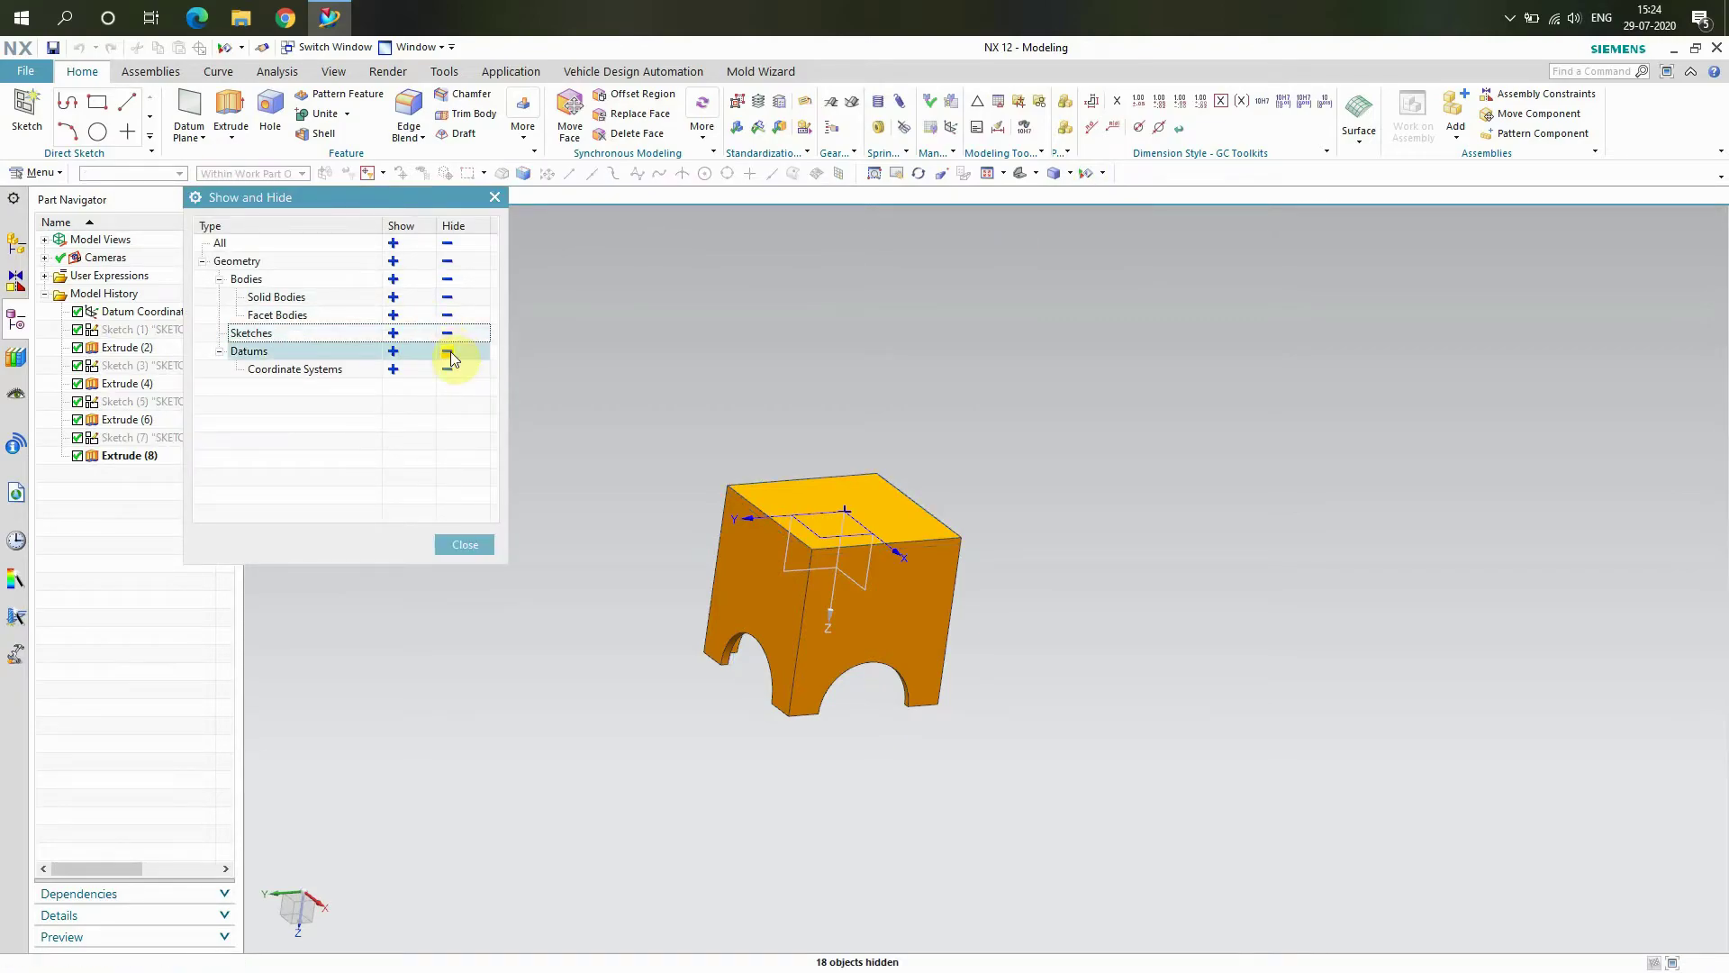
{"action": "left_click", "coordinate": [448, 353]}
{"action": "left_click", "coordinate": [491, 544]}
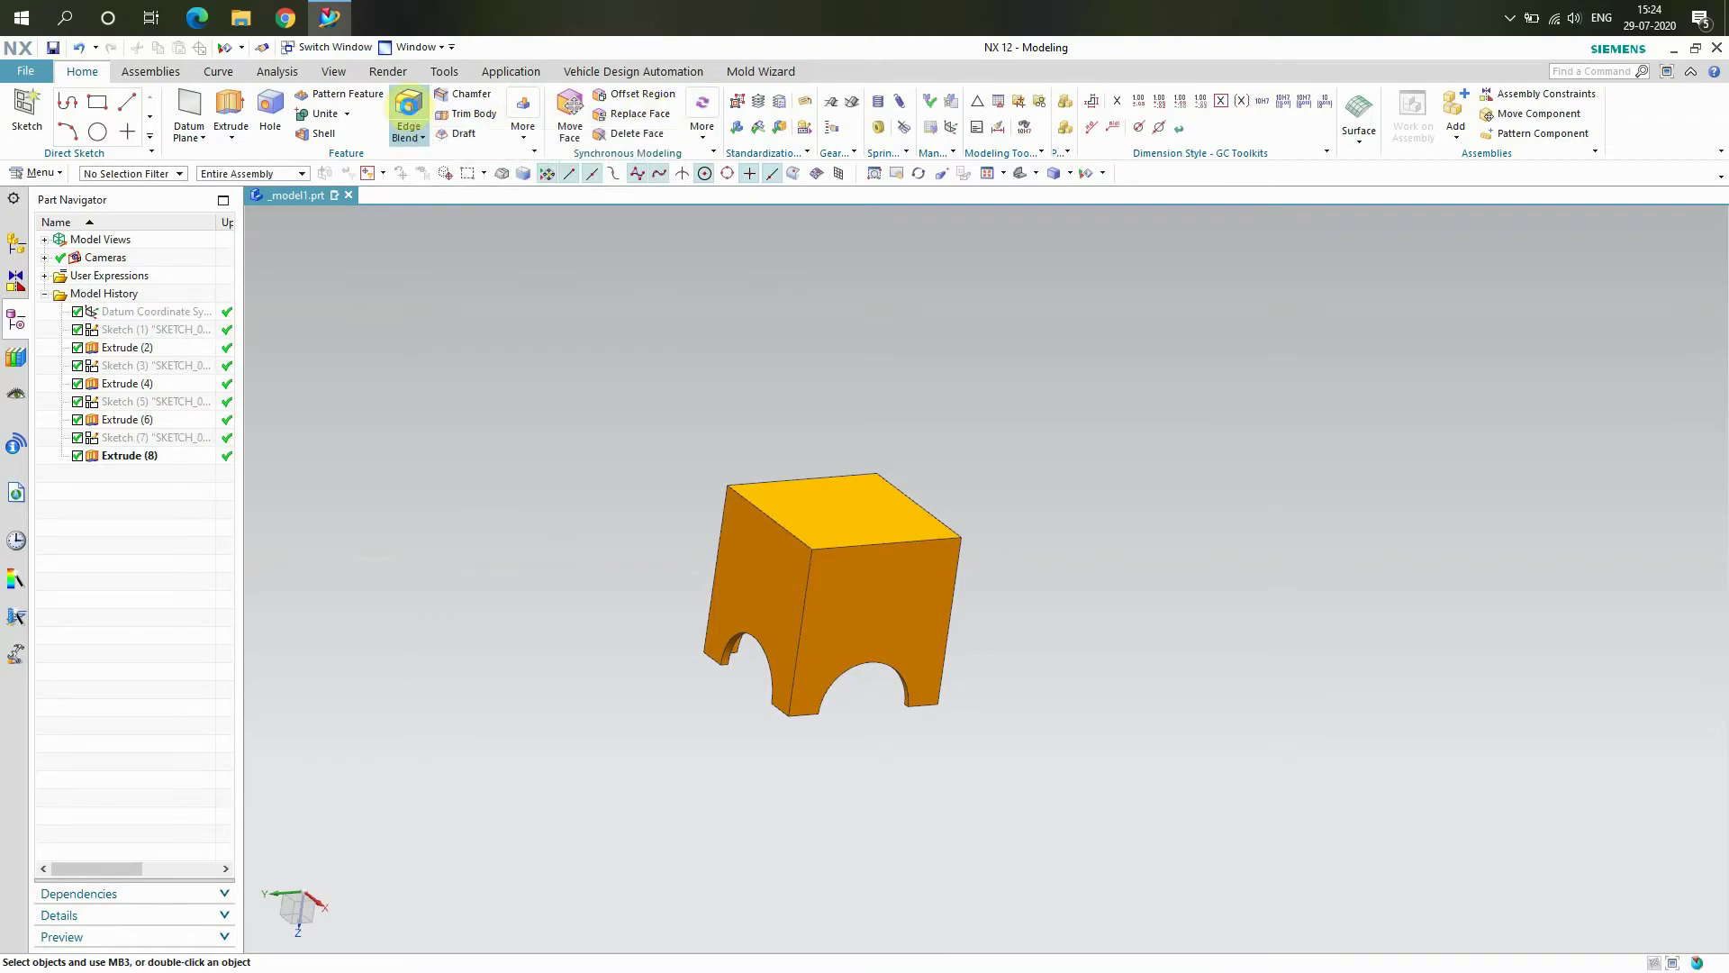
Round the four outer edges of the box's closed face with a 5 mm edge blend.
{"action": "left_click", "coordinate": [405, 126]}
{"action": "scroll", "coordinate": [775, 517], "scroll_direction": "up", "scroll_amount": 5}
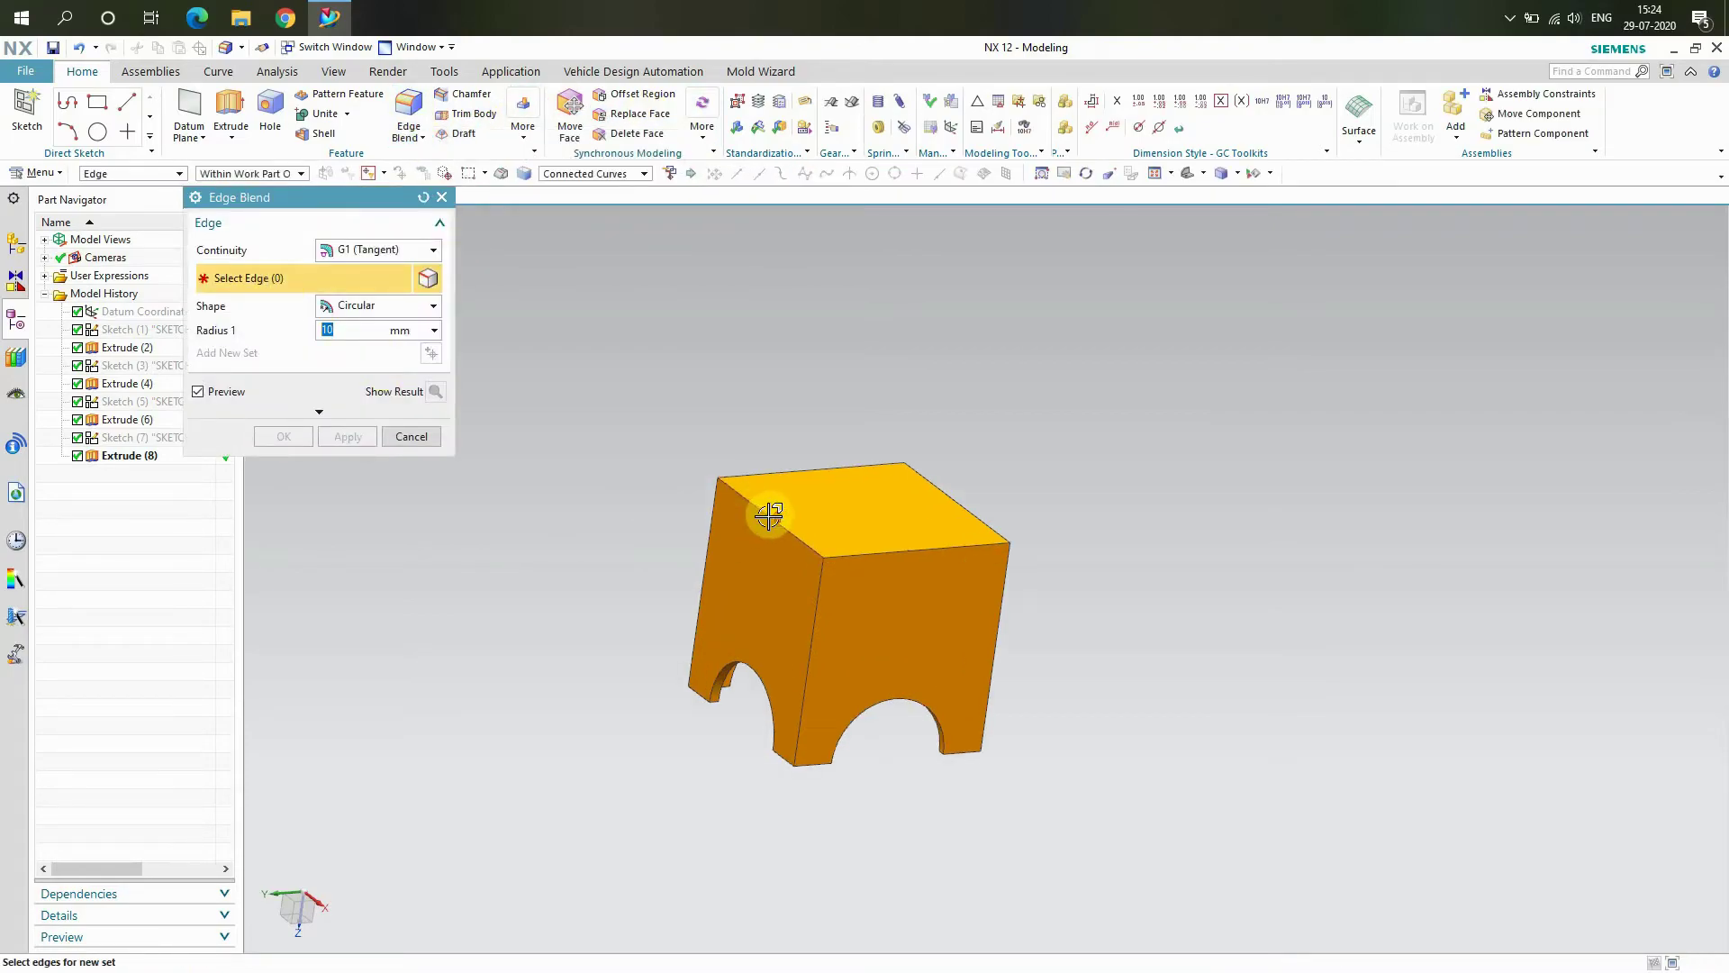
{"action": "left_click", "coordinate": [809, 541]}
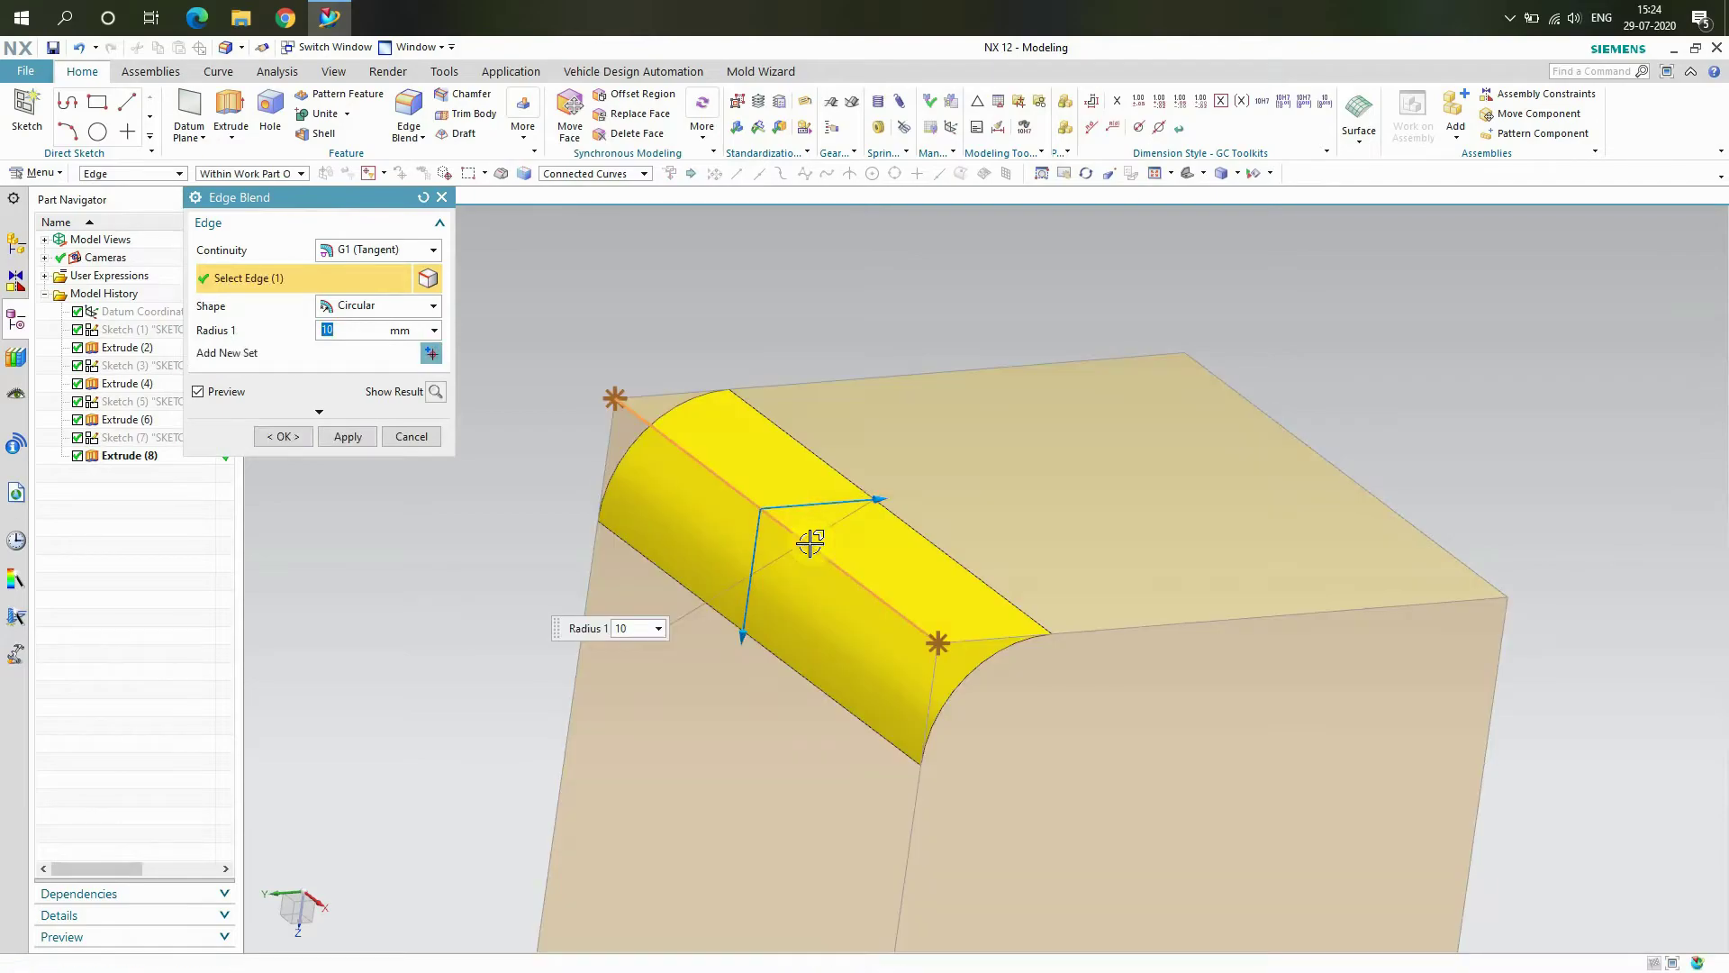
{"action": "left_click", "coordinate": [1140, 622]}
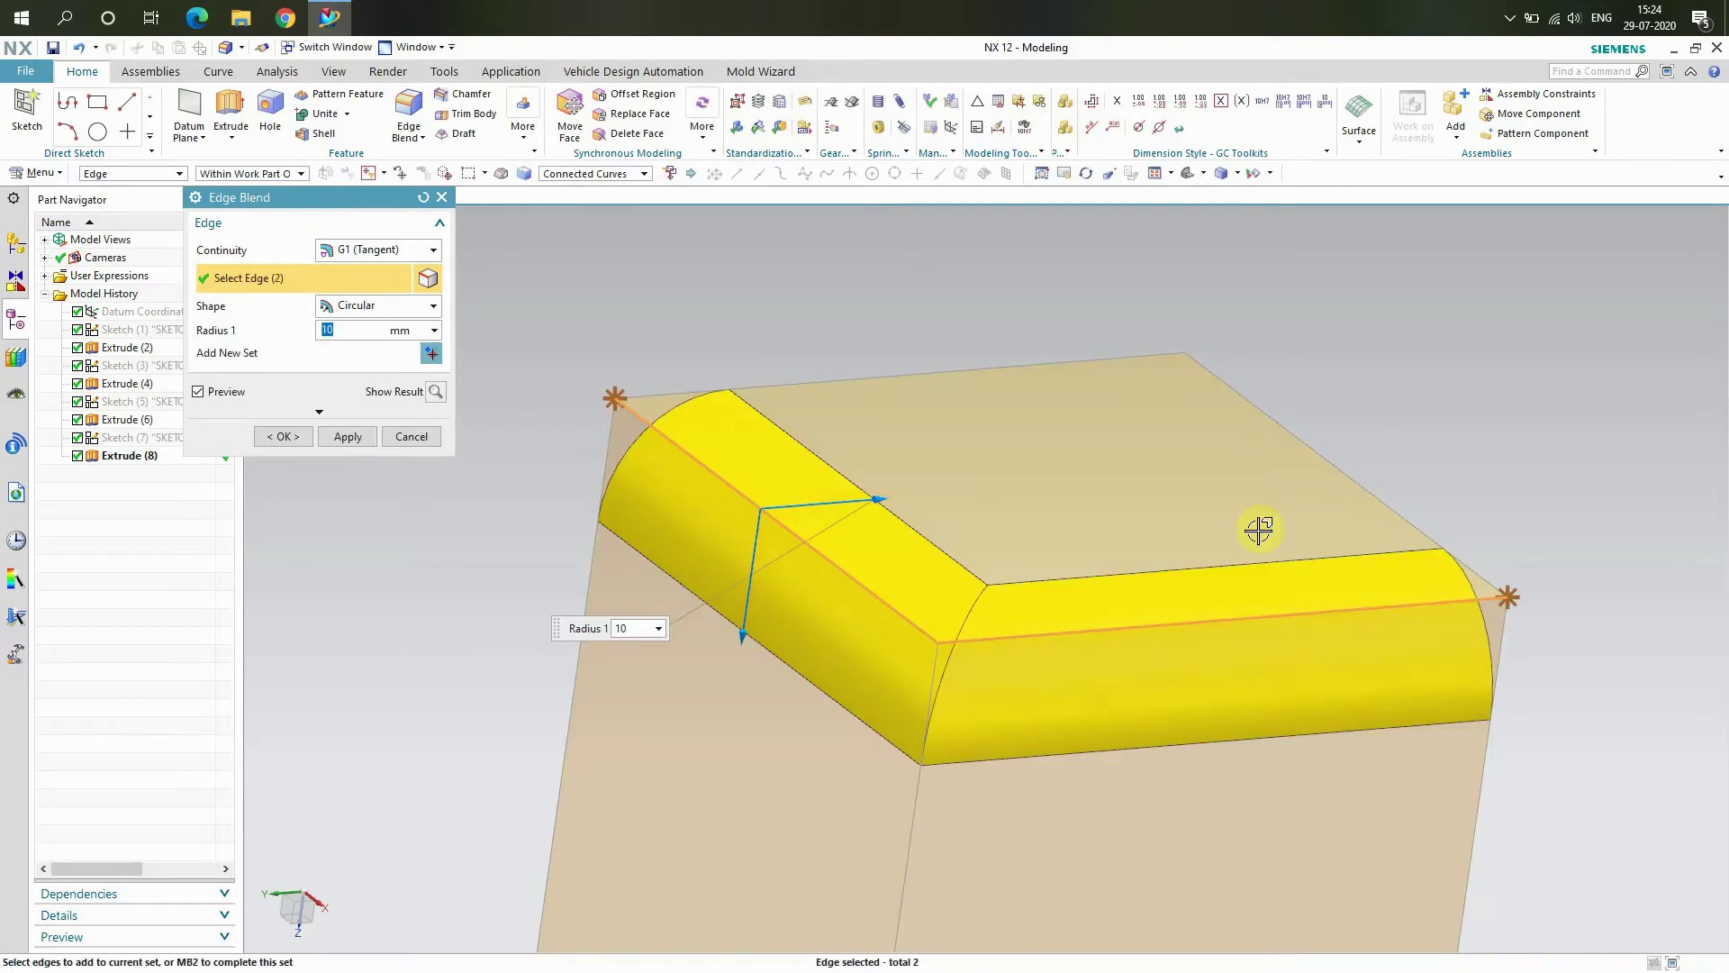
{"action": "left_click", "coordinate": [1357, 484]}
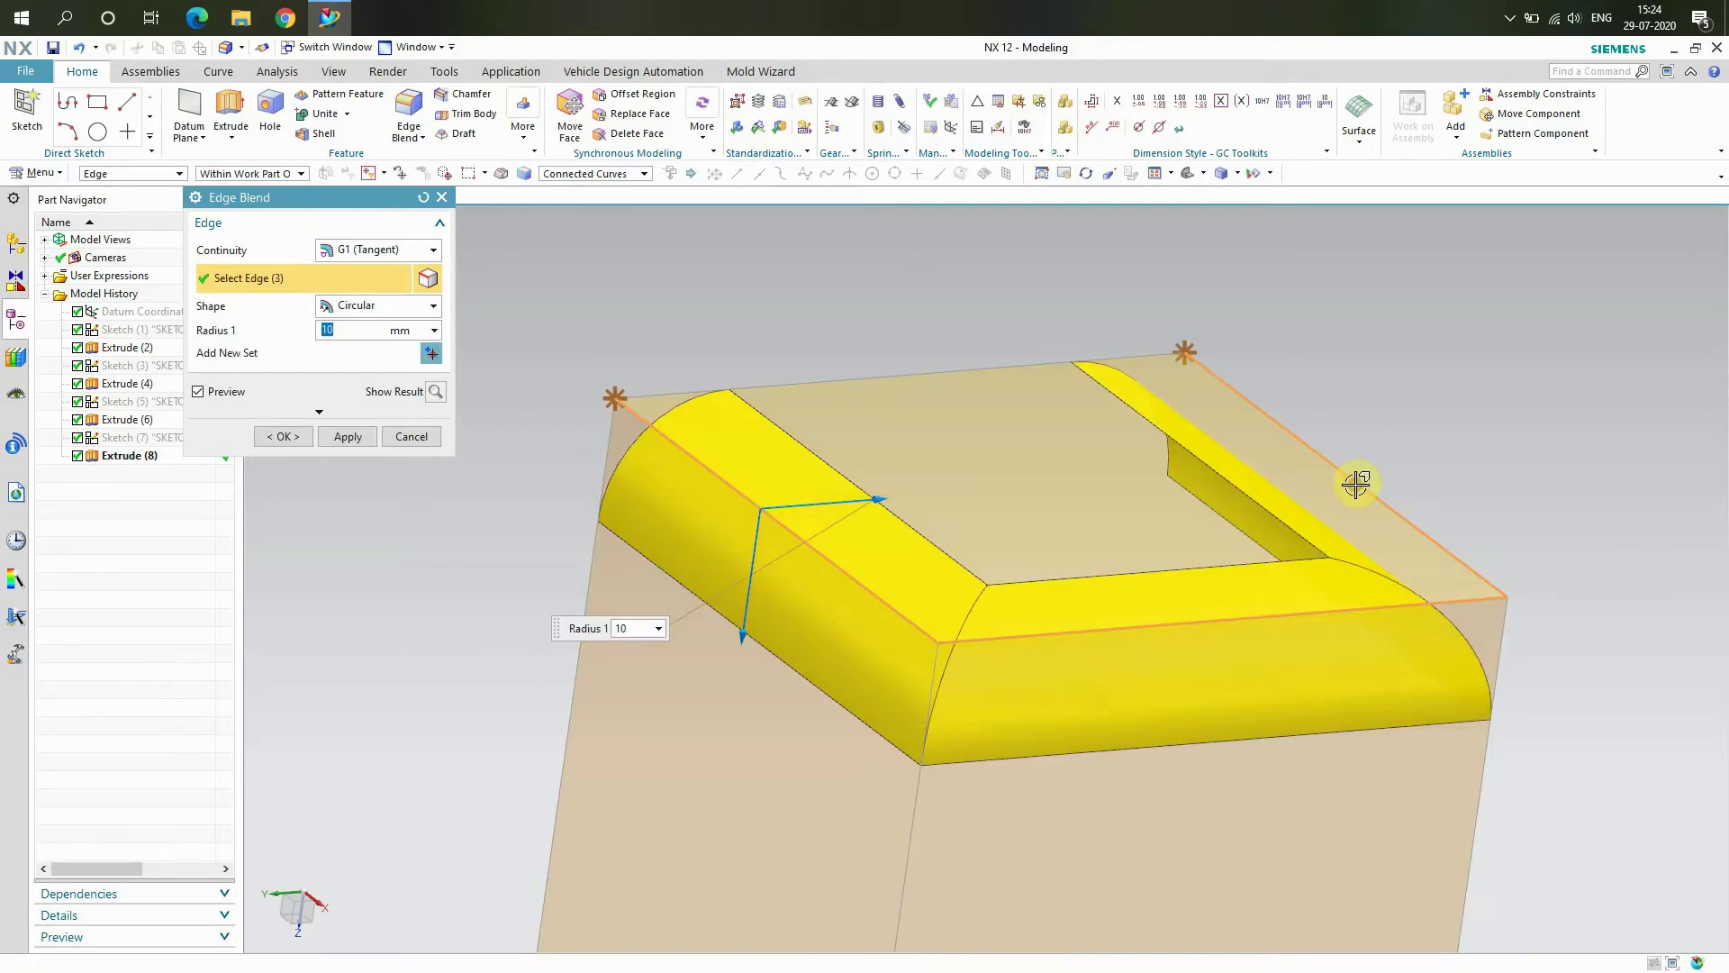
{"action": "left_click", "coordinate": [955, 376]}
{"action": "scroll", "coordinate": [865, 359], "scroll_direction": "down", "scroll_amount": 5}
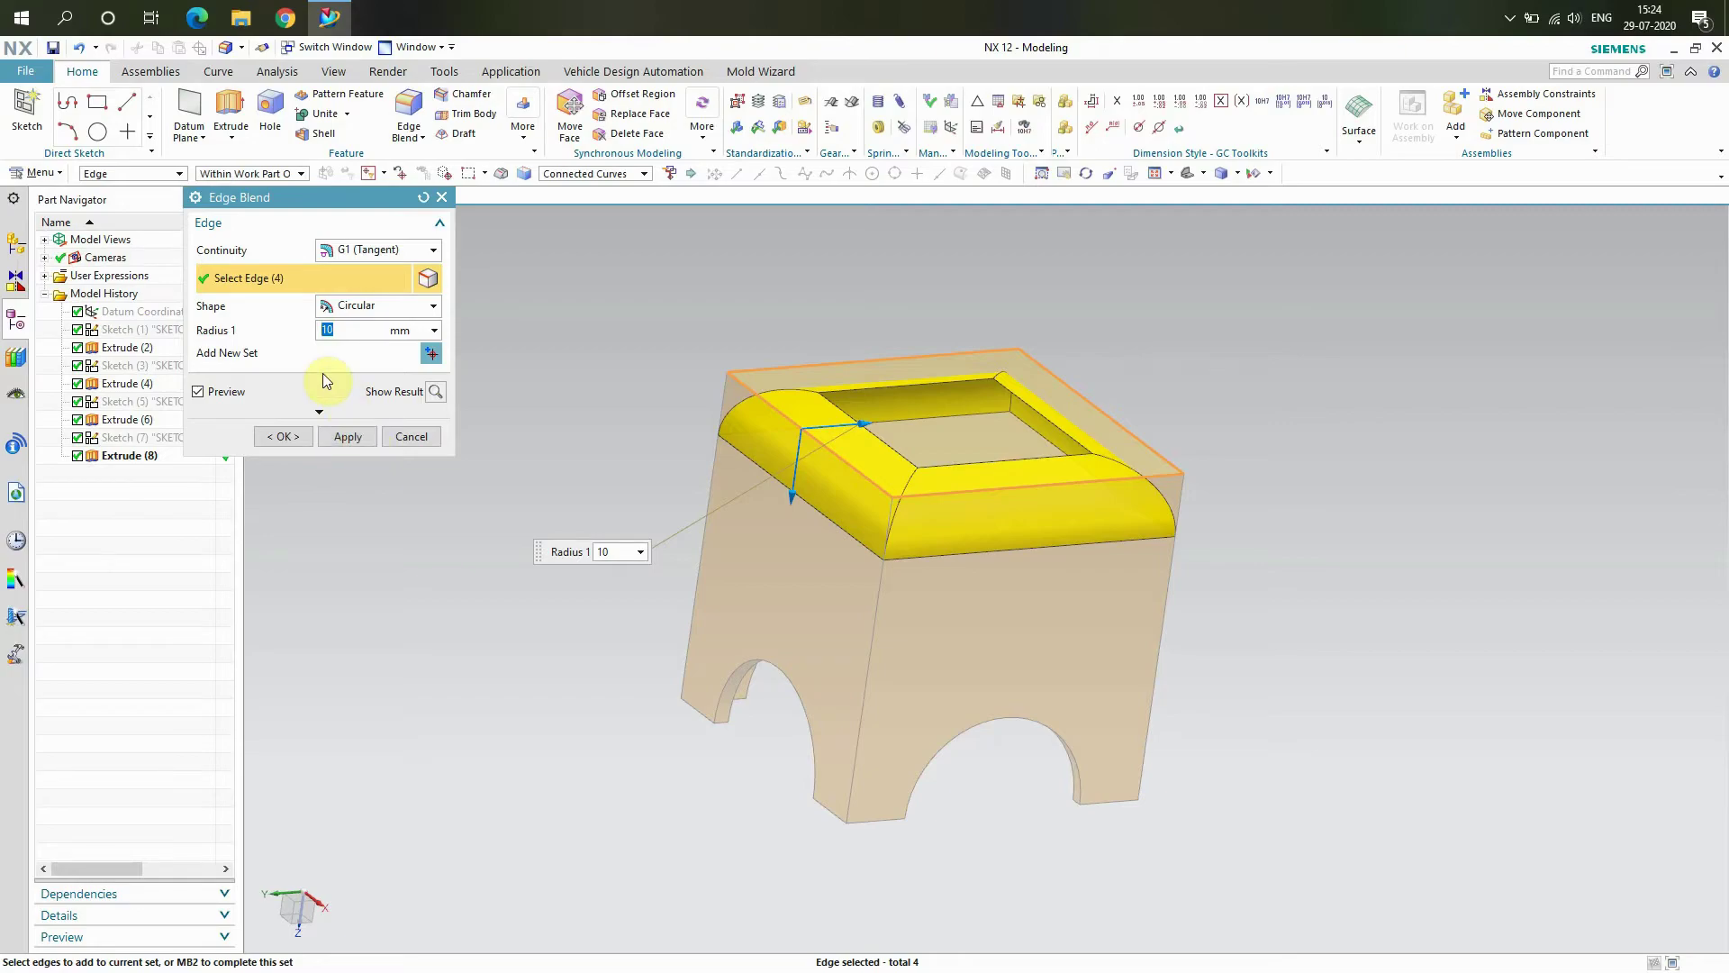
{"action": "type", "text": "5"}
{"action": "key", "text": "Return"}
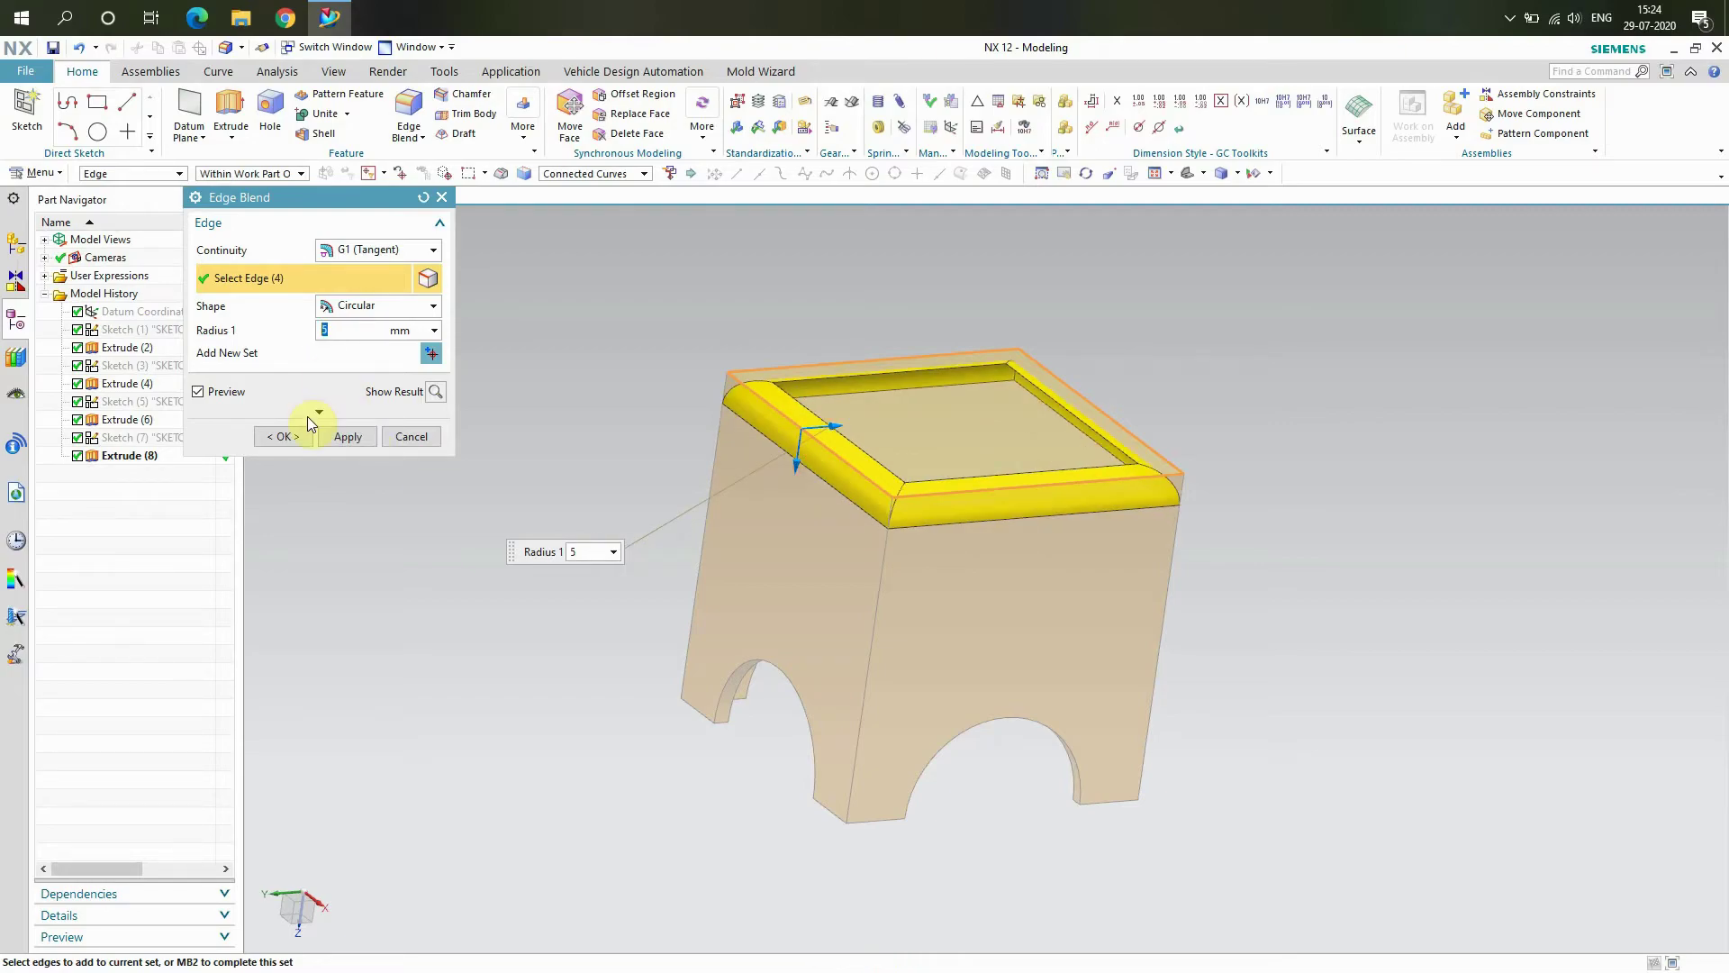
{"action": "left_click", "coordinate": [344, 437]}
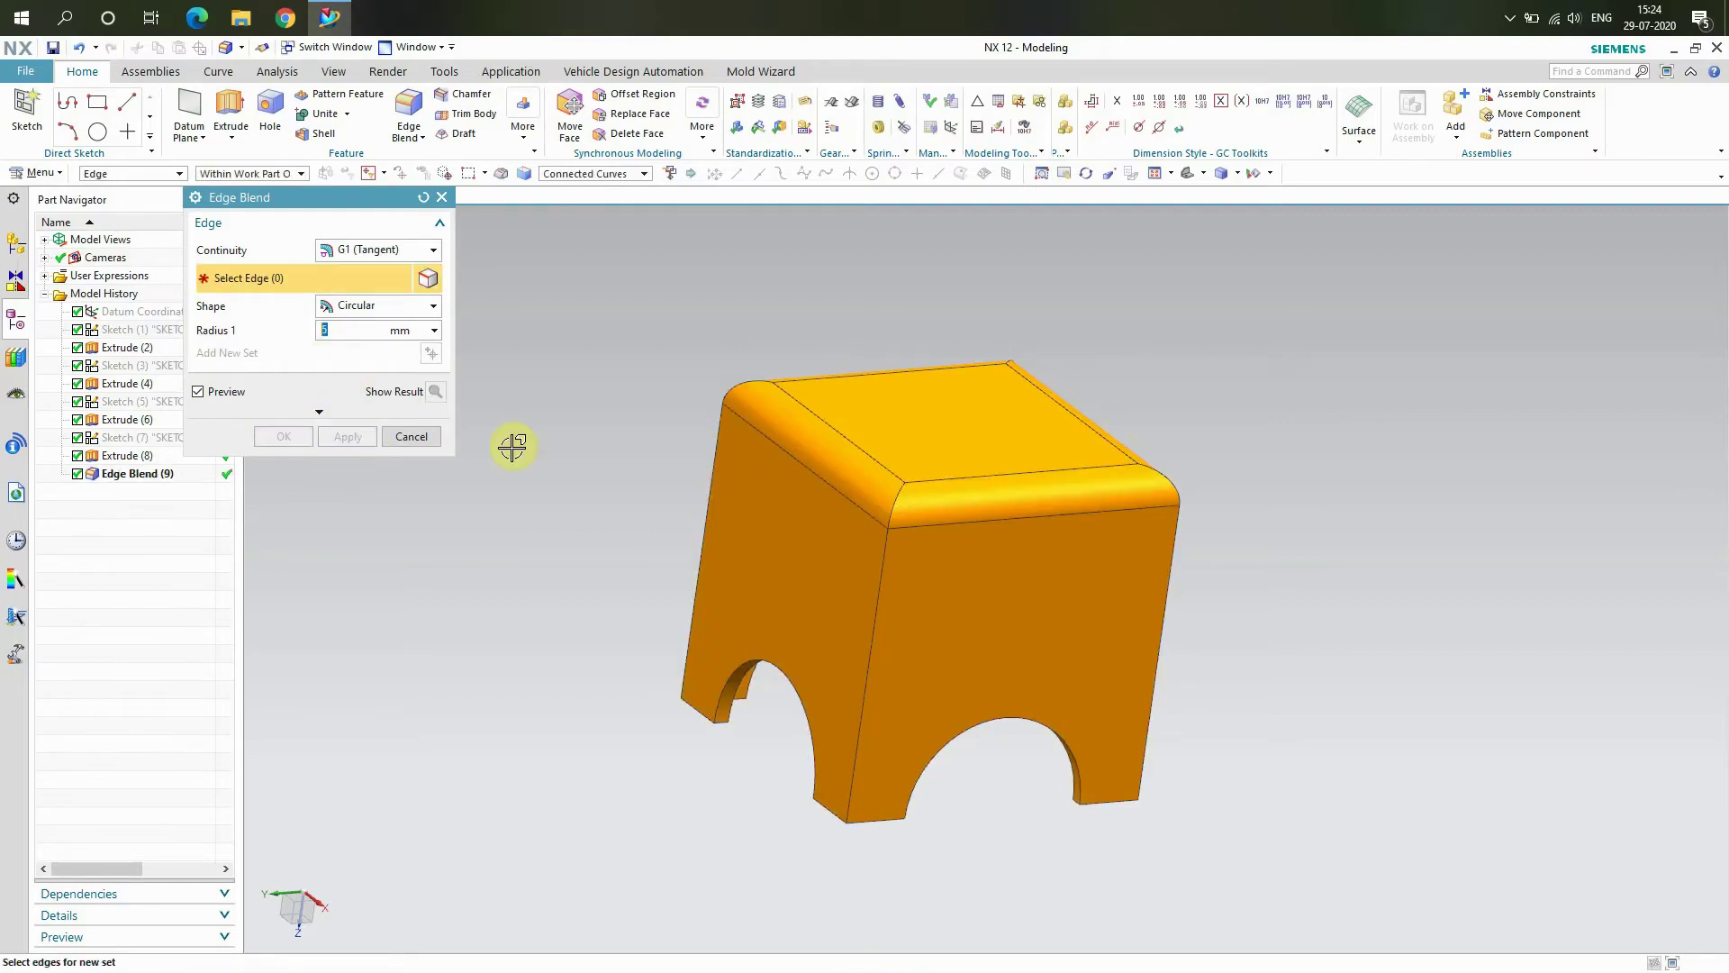
Round the four outer vertical corner edges of the box with a 2 mm edge blend.
{"action": "left_click", "coordinate": [705, 512]}
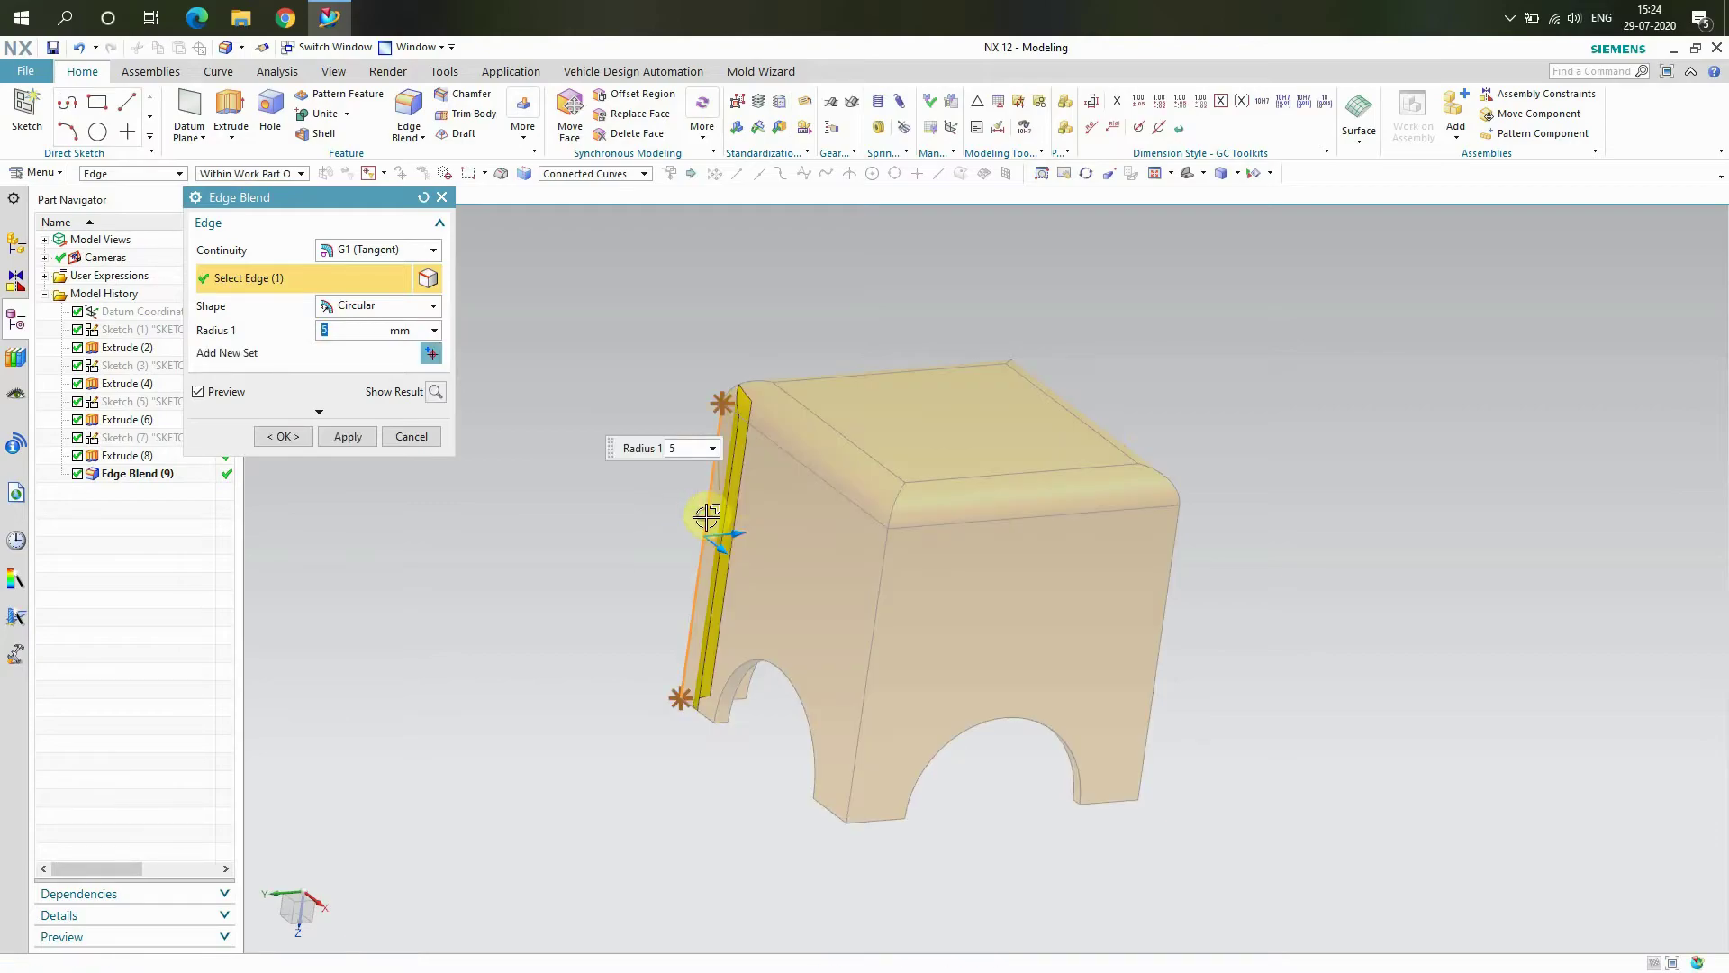
{"action": "left_click", "coordinate": [878, 596]}
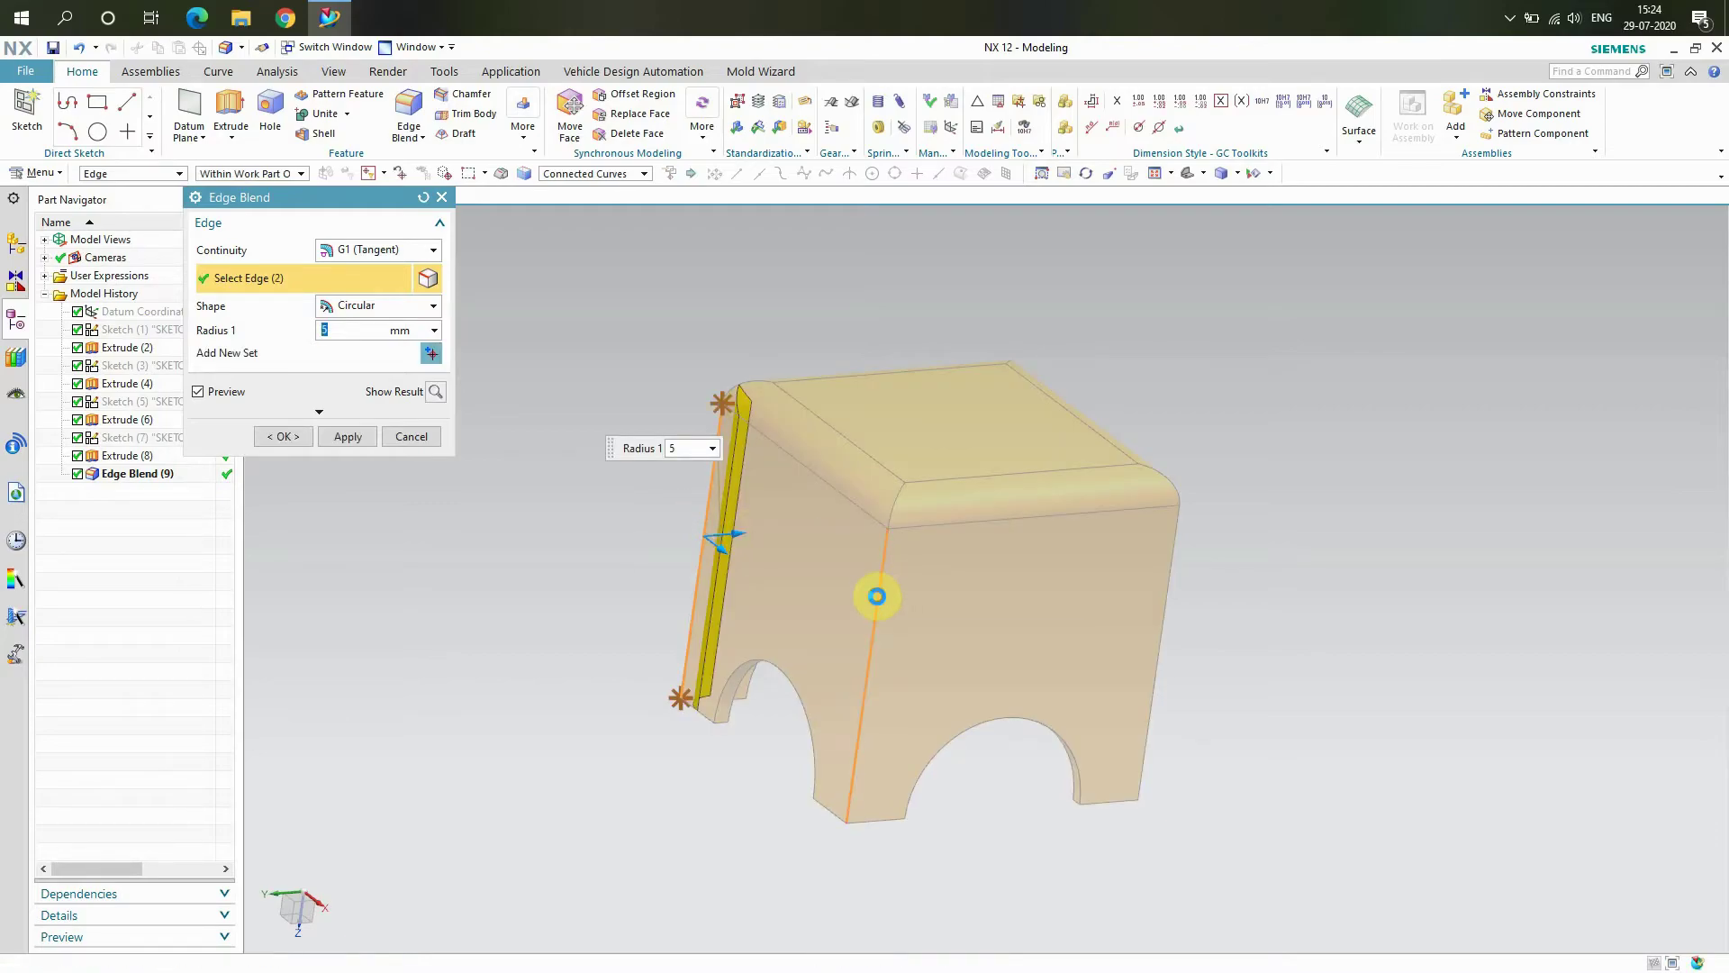
{"action": "left_click", "coordinate": [1169, 621]}
{"action": "right_click", "coordinate": [1288, 463]}
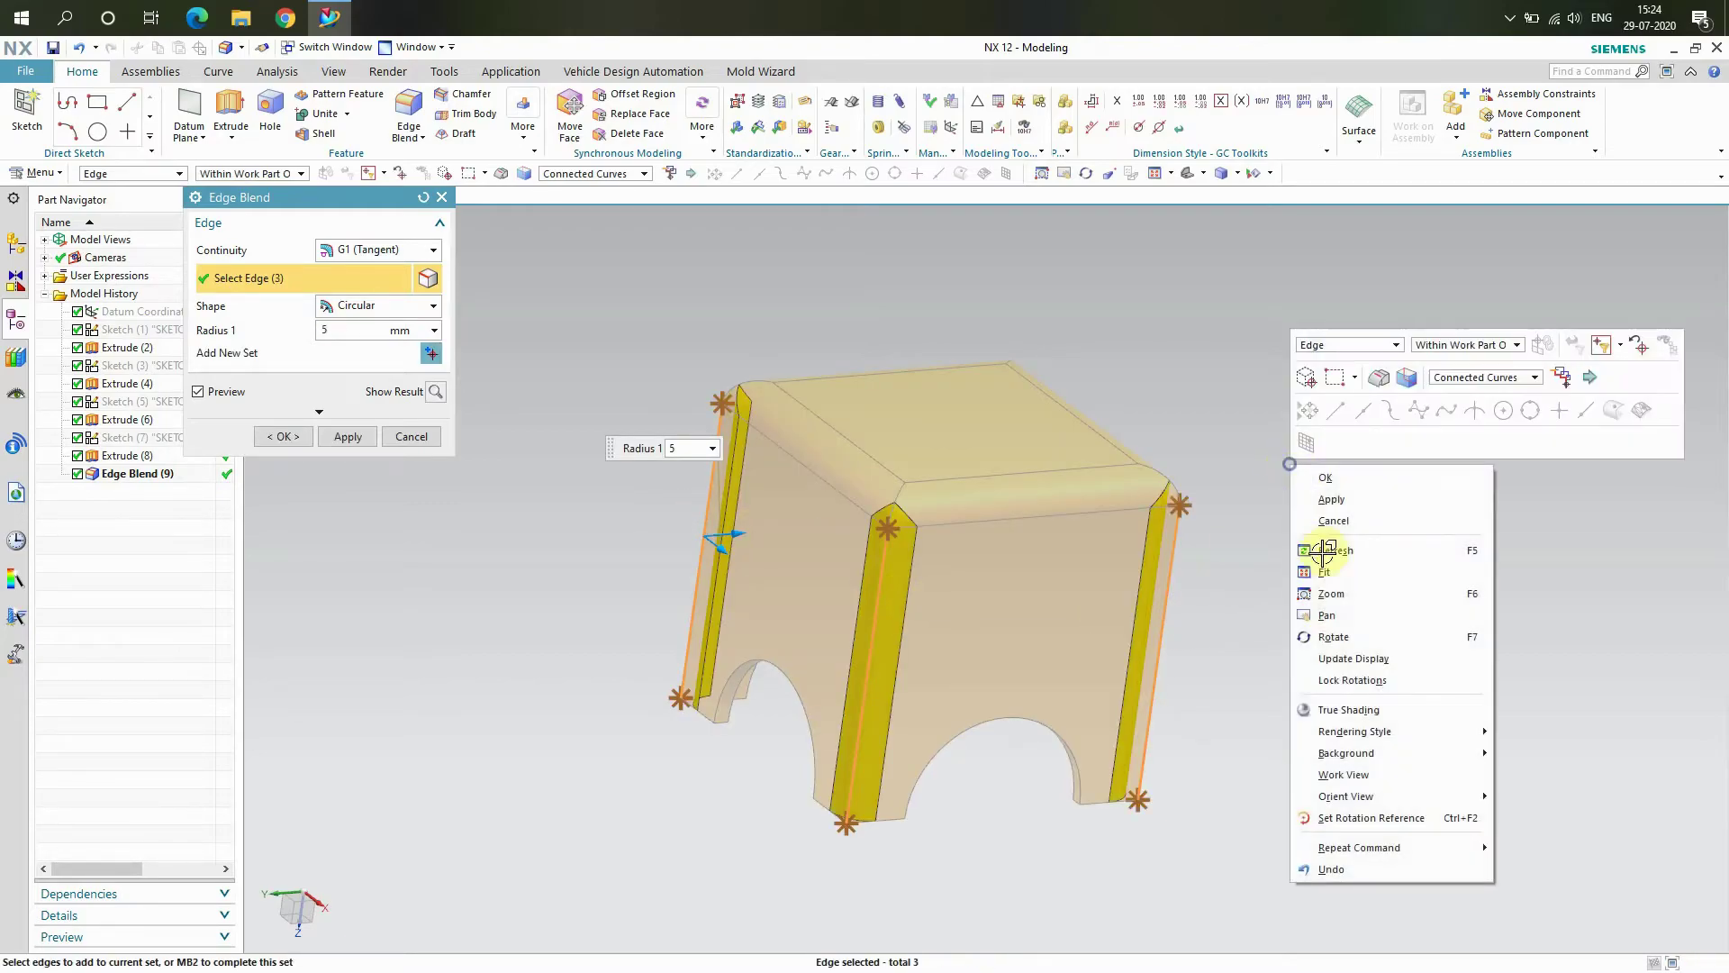
{"action": "left_click", "coordinate": [1343, 635]}
{"action": "left_click_drag", "start_coordinate": [1367, 609], "coordinate": [1312, 459]}
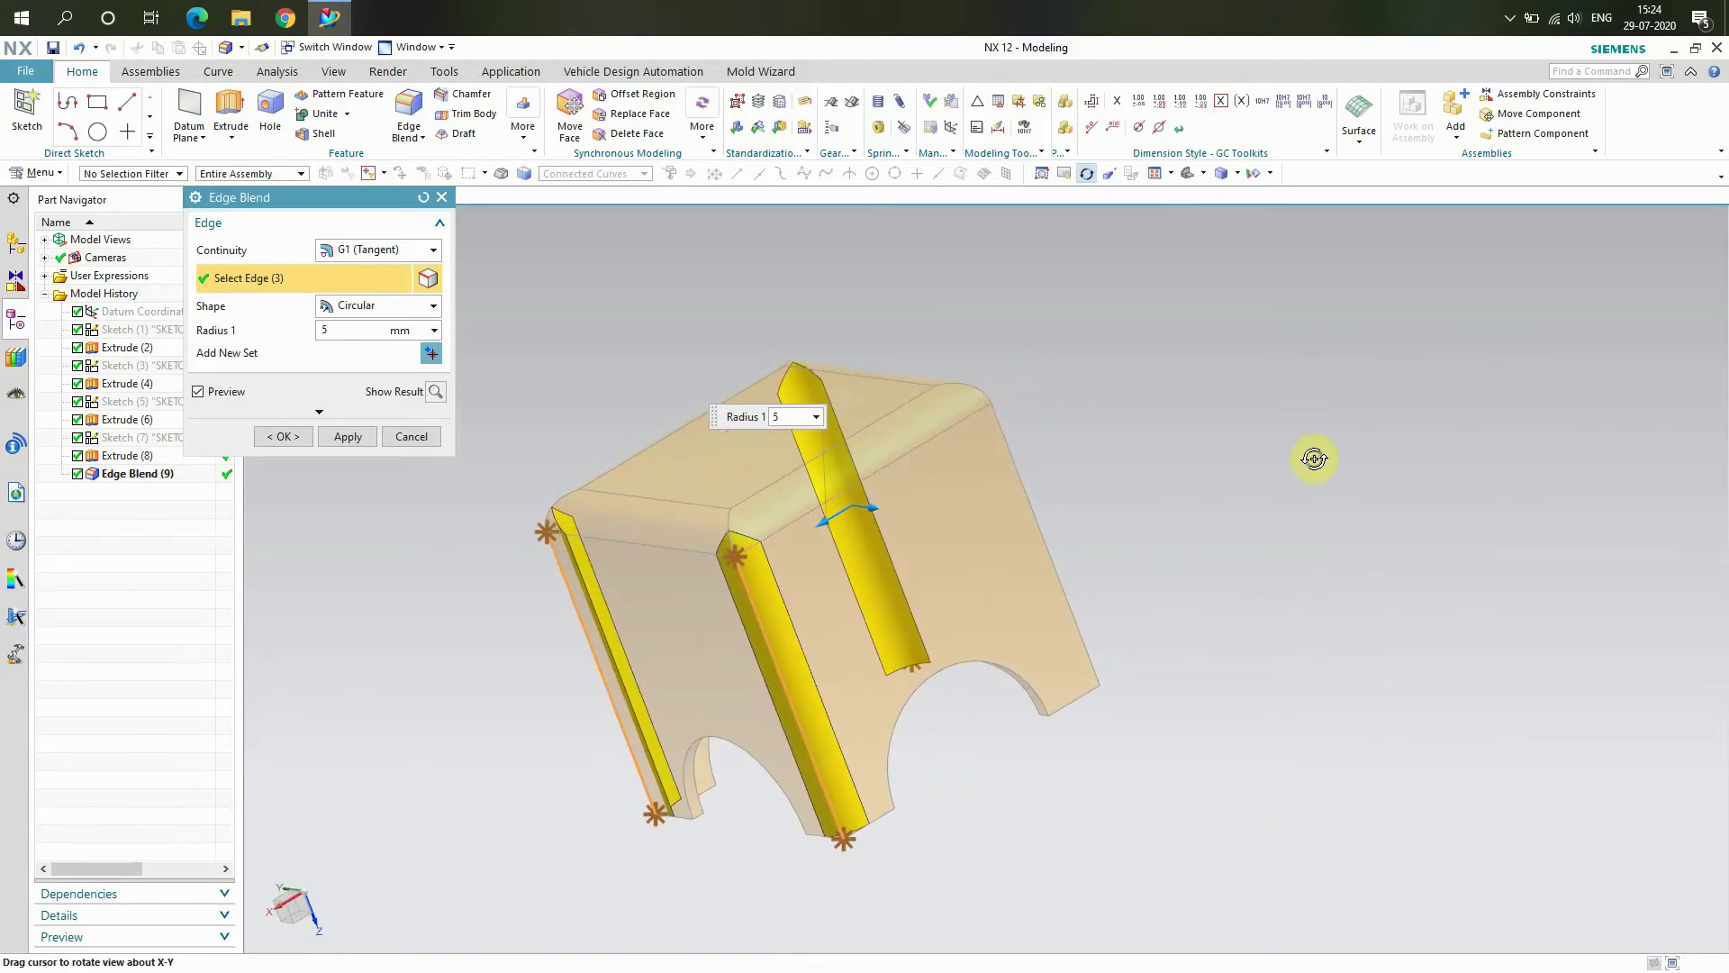
{"action": "right_click", "coordinate": [1315, 461]}
{"action": "left_click", "coordinate": [1353, 633]}
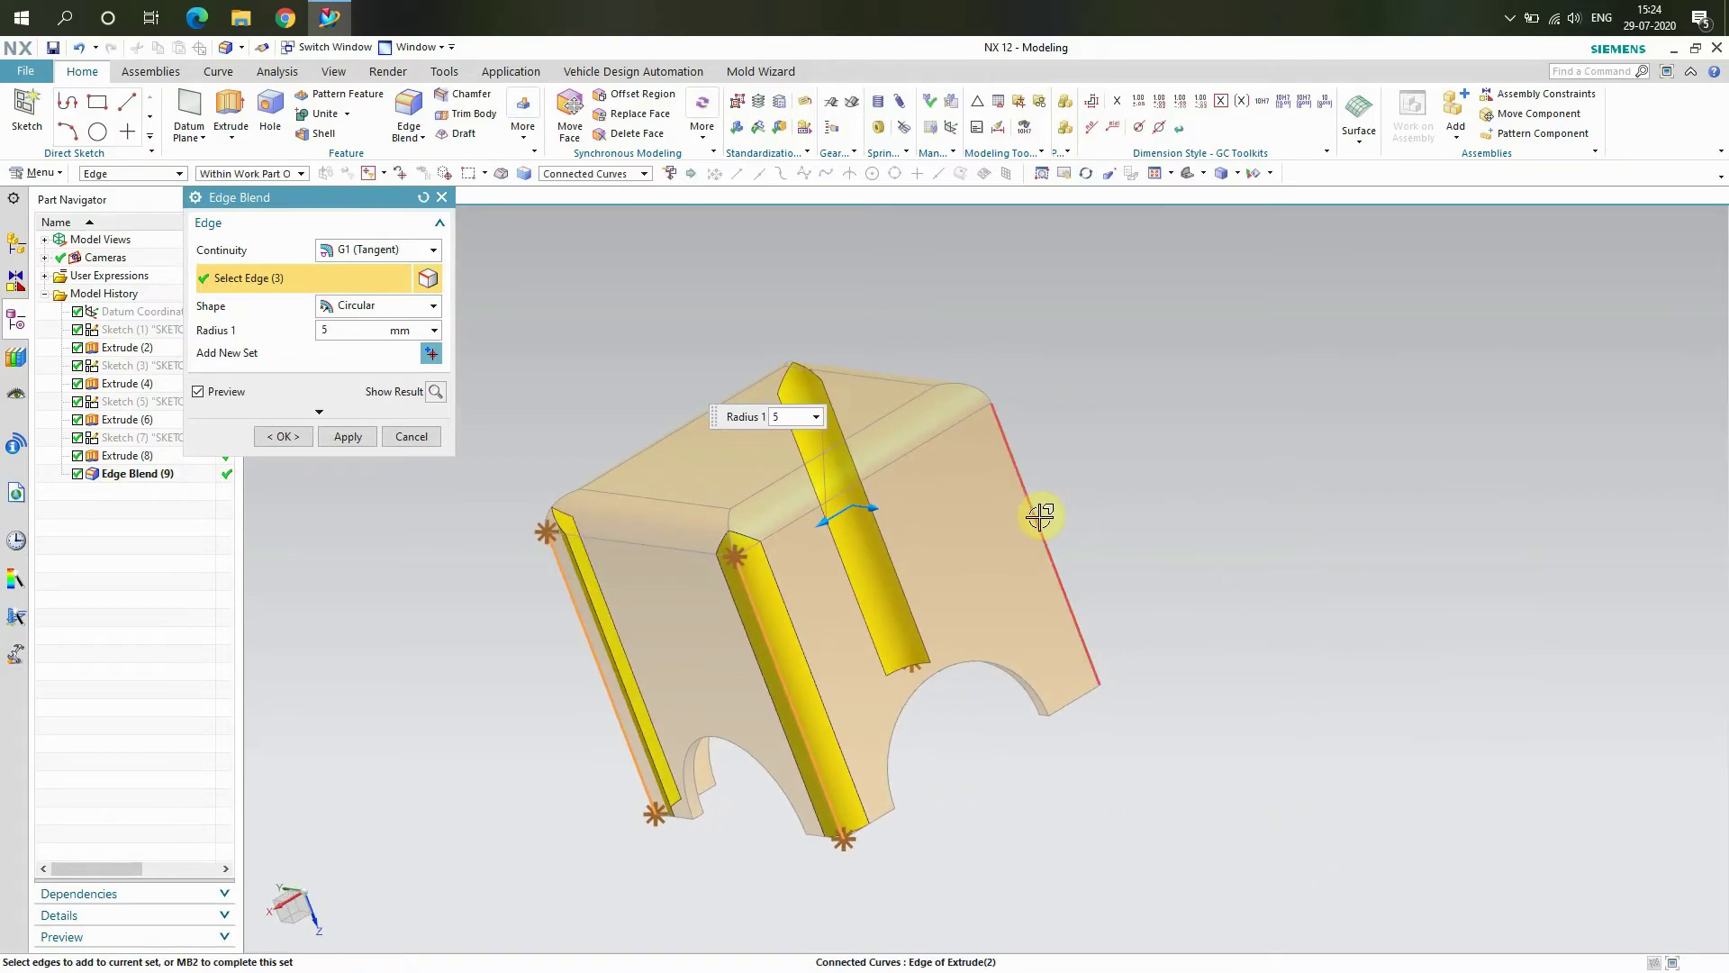
{"action": "left_click", "coordinate": [1038, 516]}
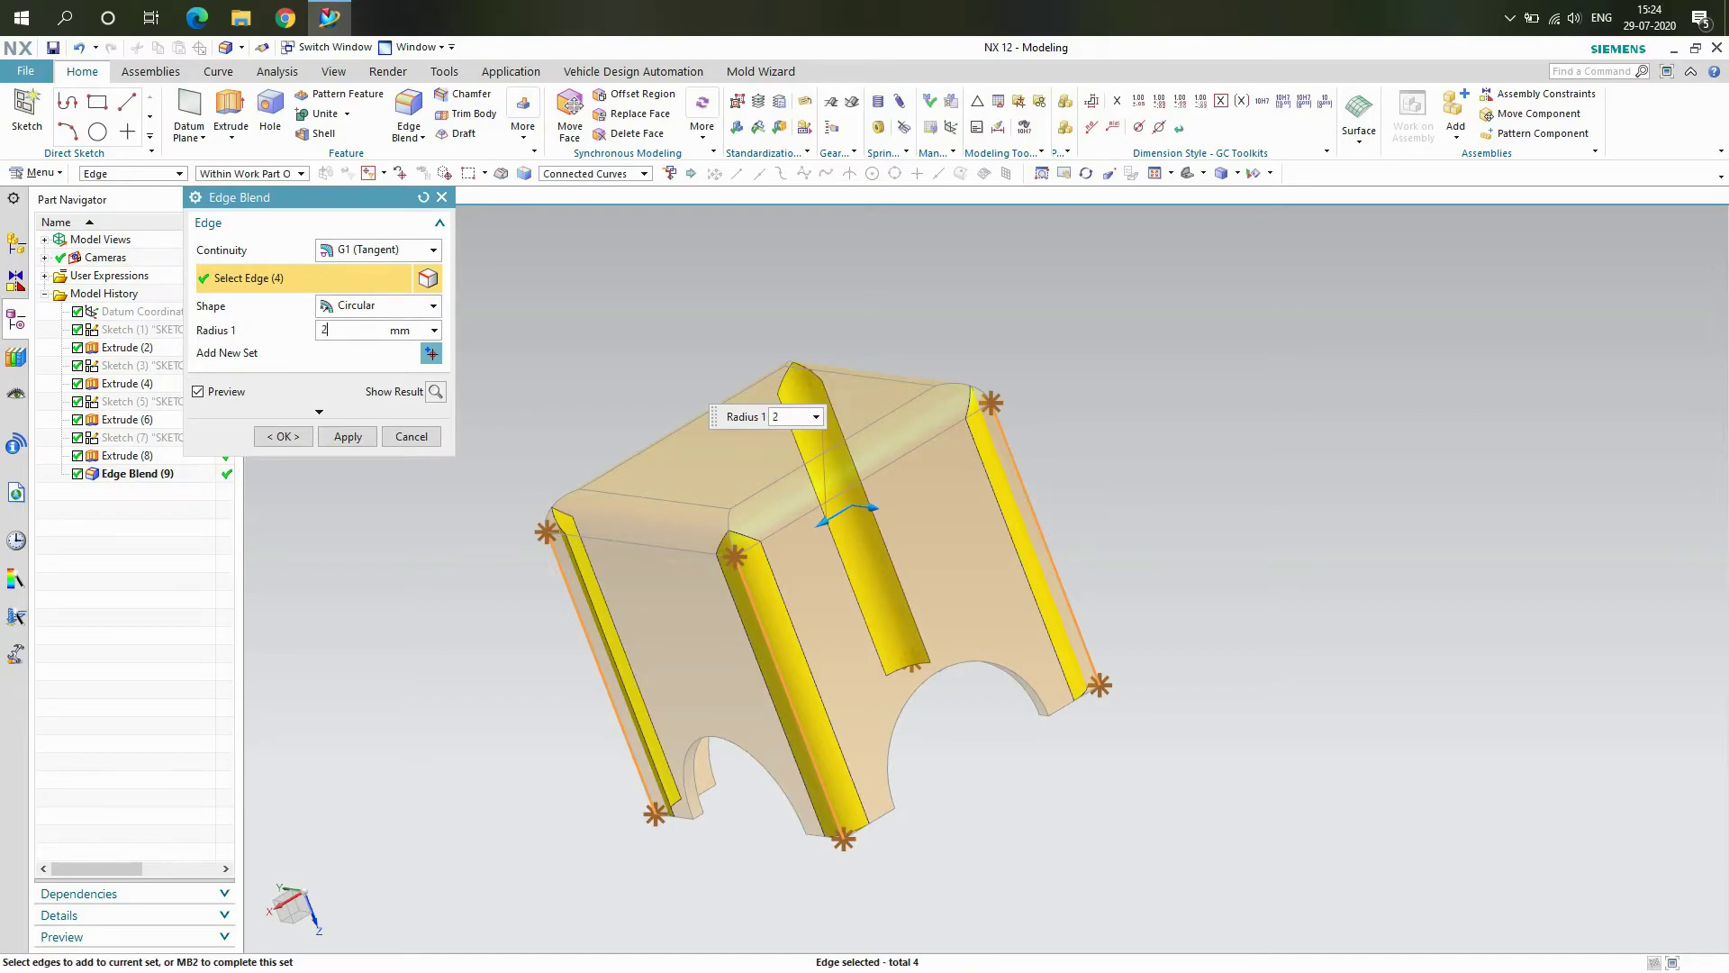
{"action": "type", "text": "2"}
{"action": "key", "text": "Return"}
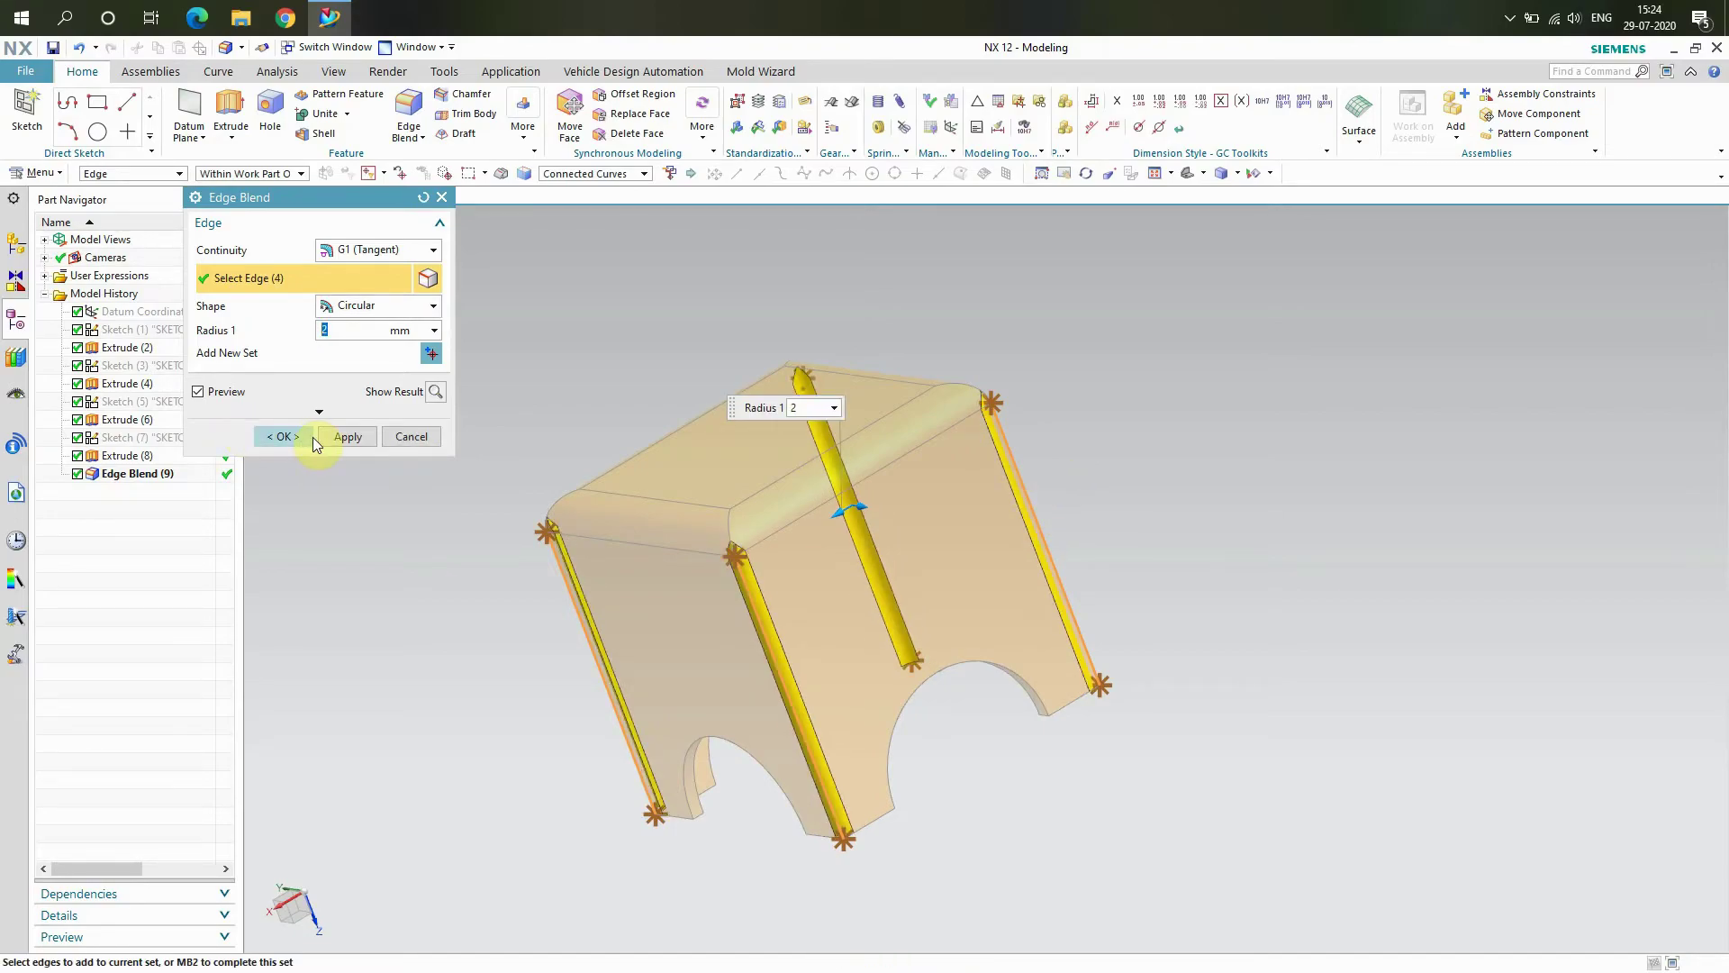
{"action": "left_click", "coordinate": [337, 436]}
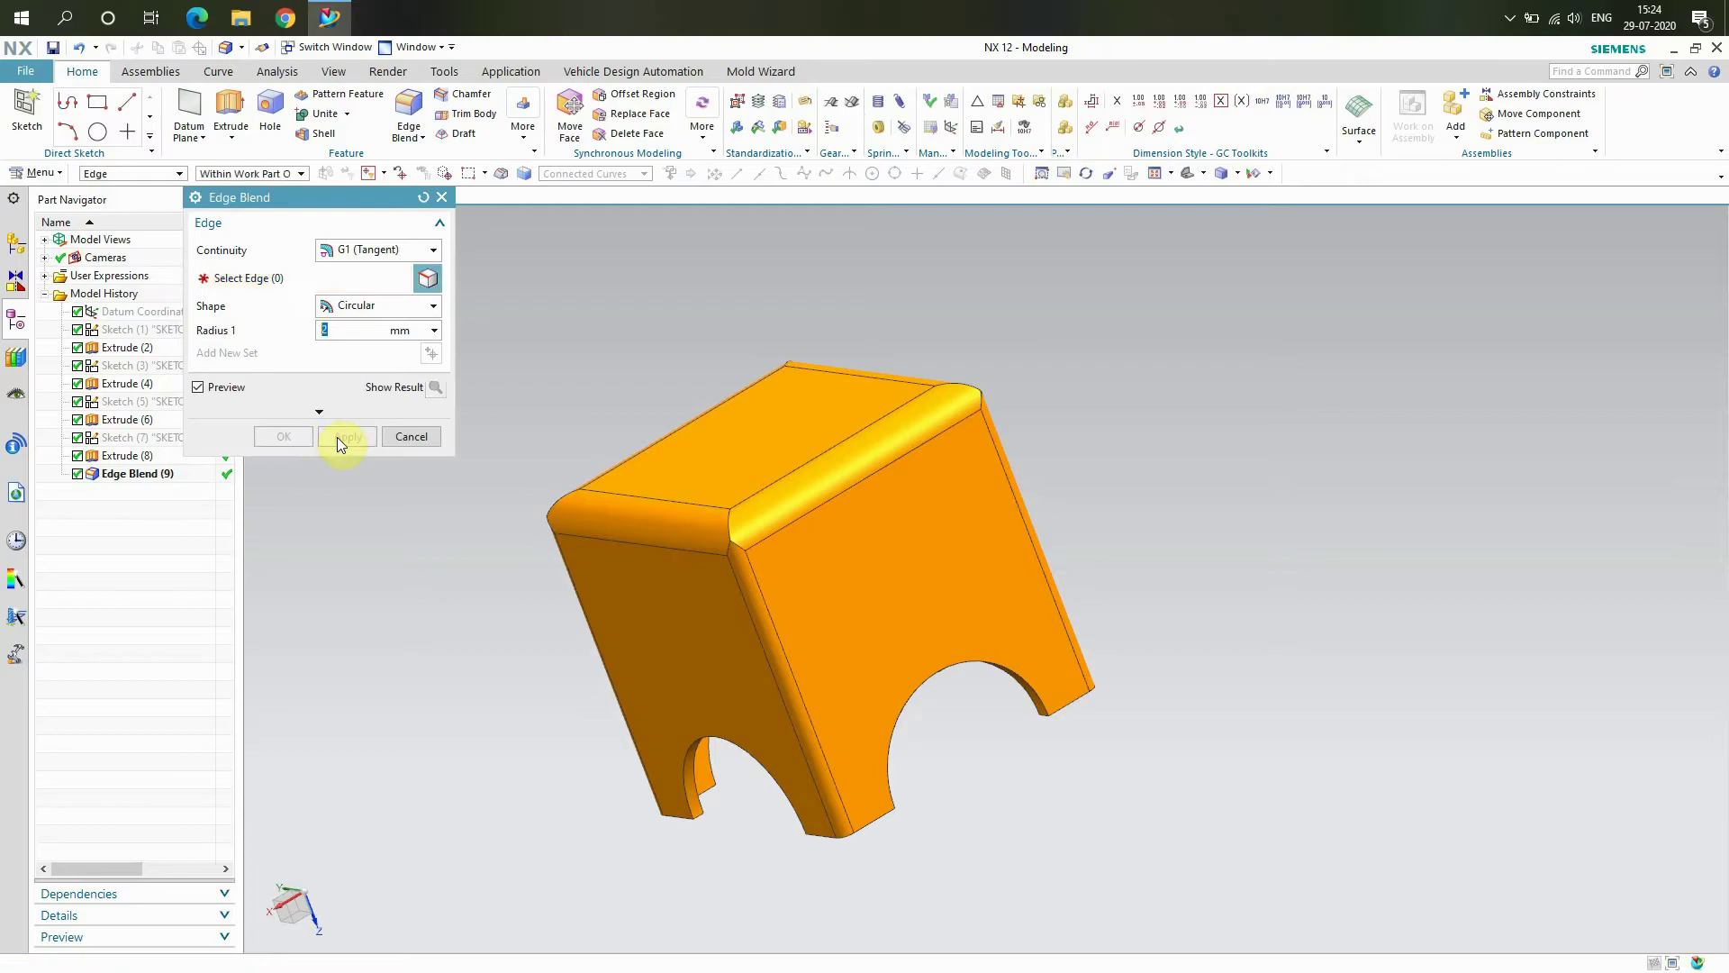
{"action": "left_click", "coordinate": [401, 436]}
Change the solid body's display colour to Black.
{"action": "right_click", "coordinate": [432, 365]}
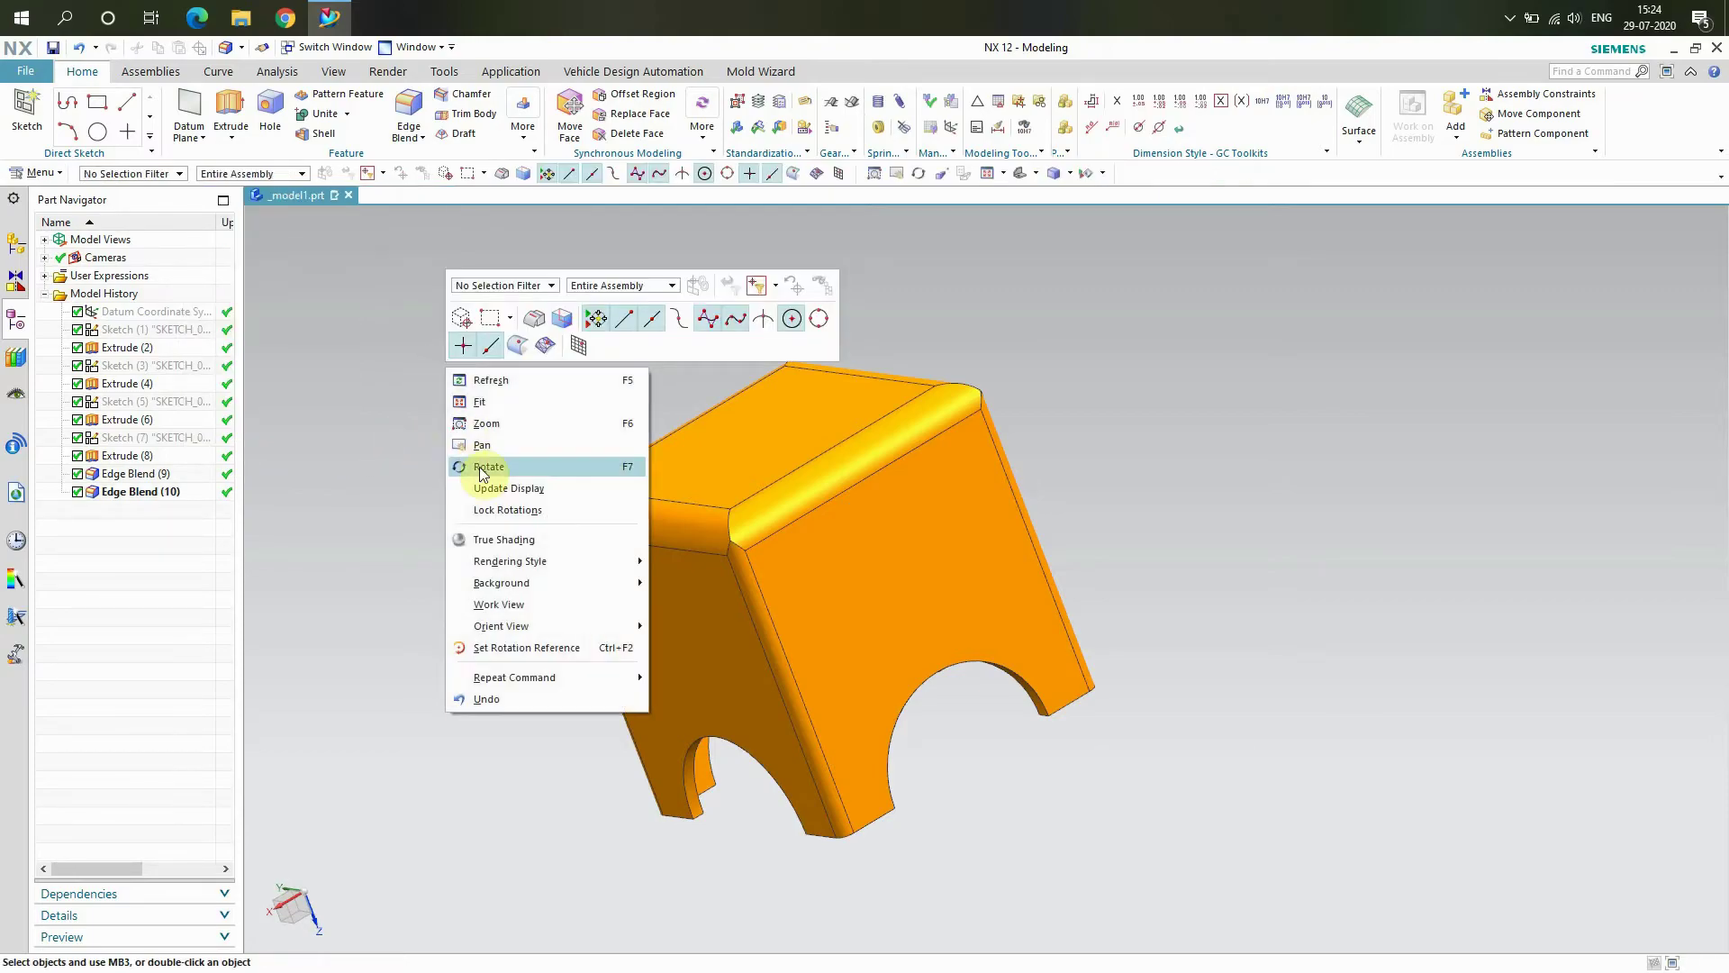
{"action": "left_click", "coordinate": [479, 464]}
{"action": "left_click_drag", "start_coordinate": [452, 510], "coordinate": [404, 498]}
{"action": "left_click_drag", "start_coordinate": [1056, 579], "coordinate": [1197, 611]}
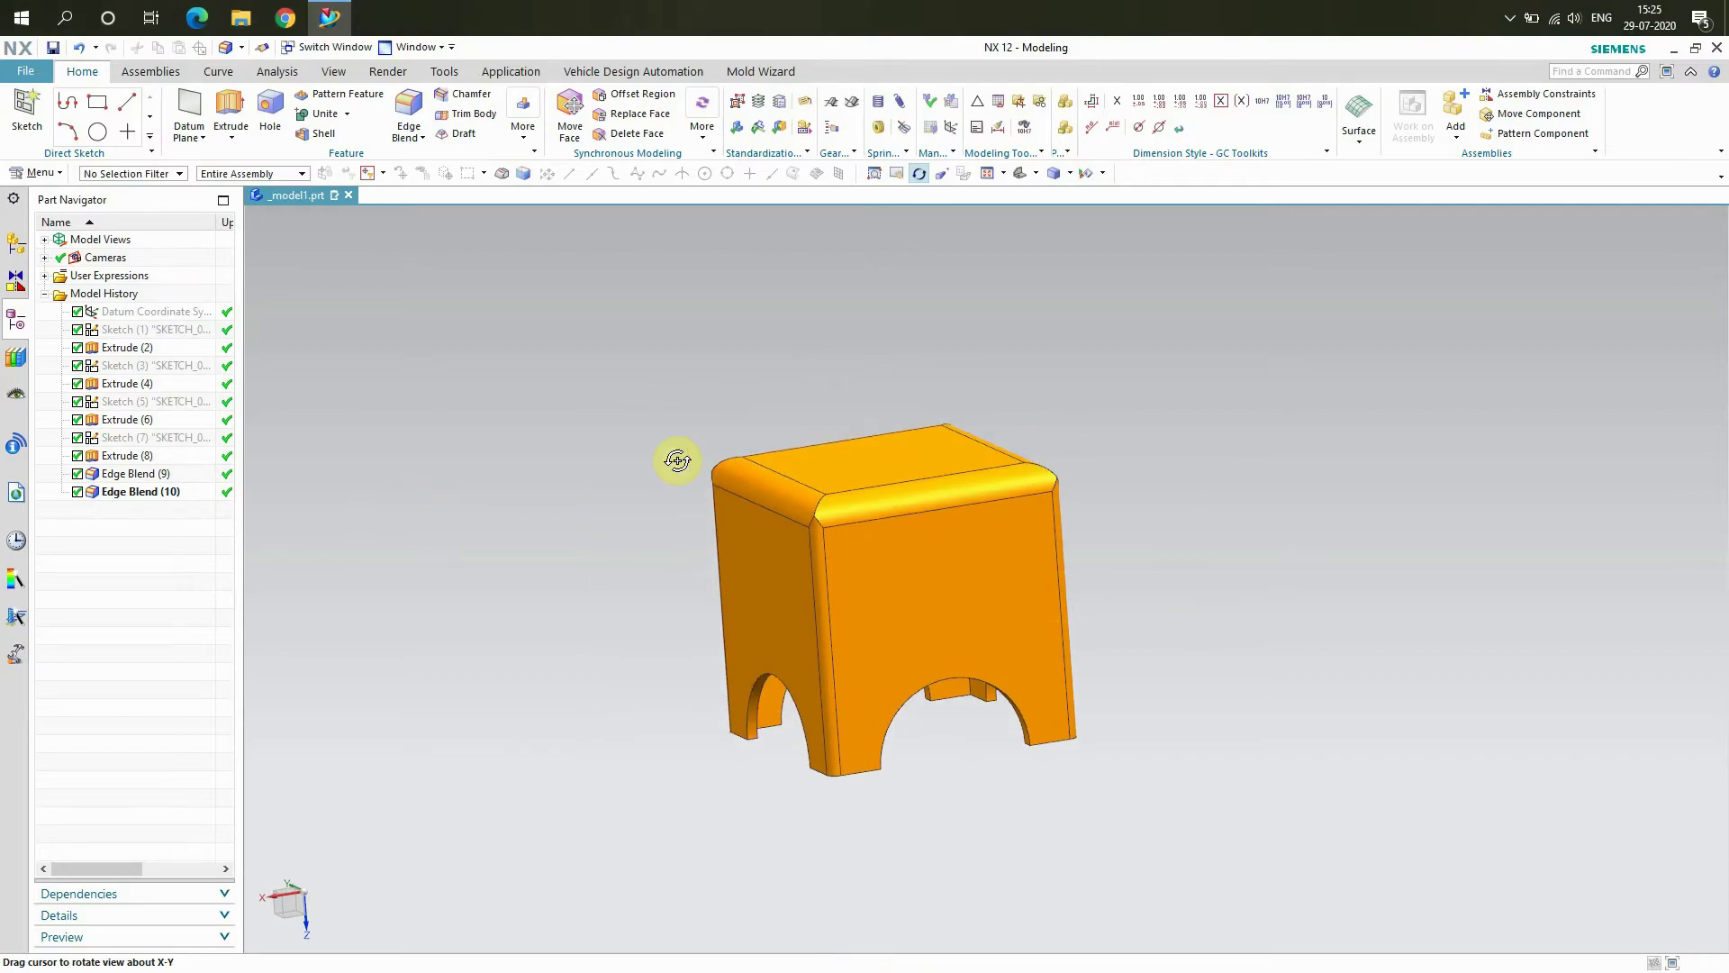
{"action": "right_click", "coordinate": [632, 431]}
{"action": "left_click", "coordinate": [674, 539]}
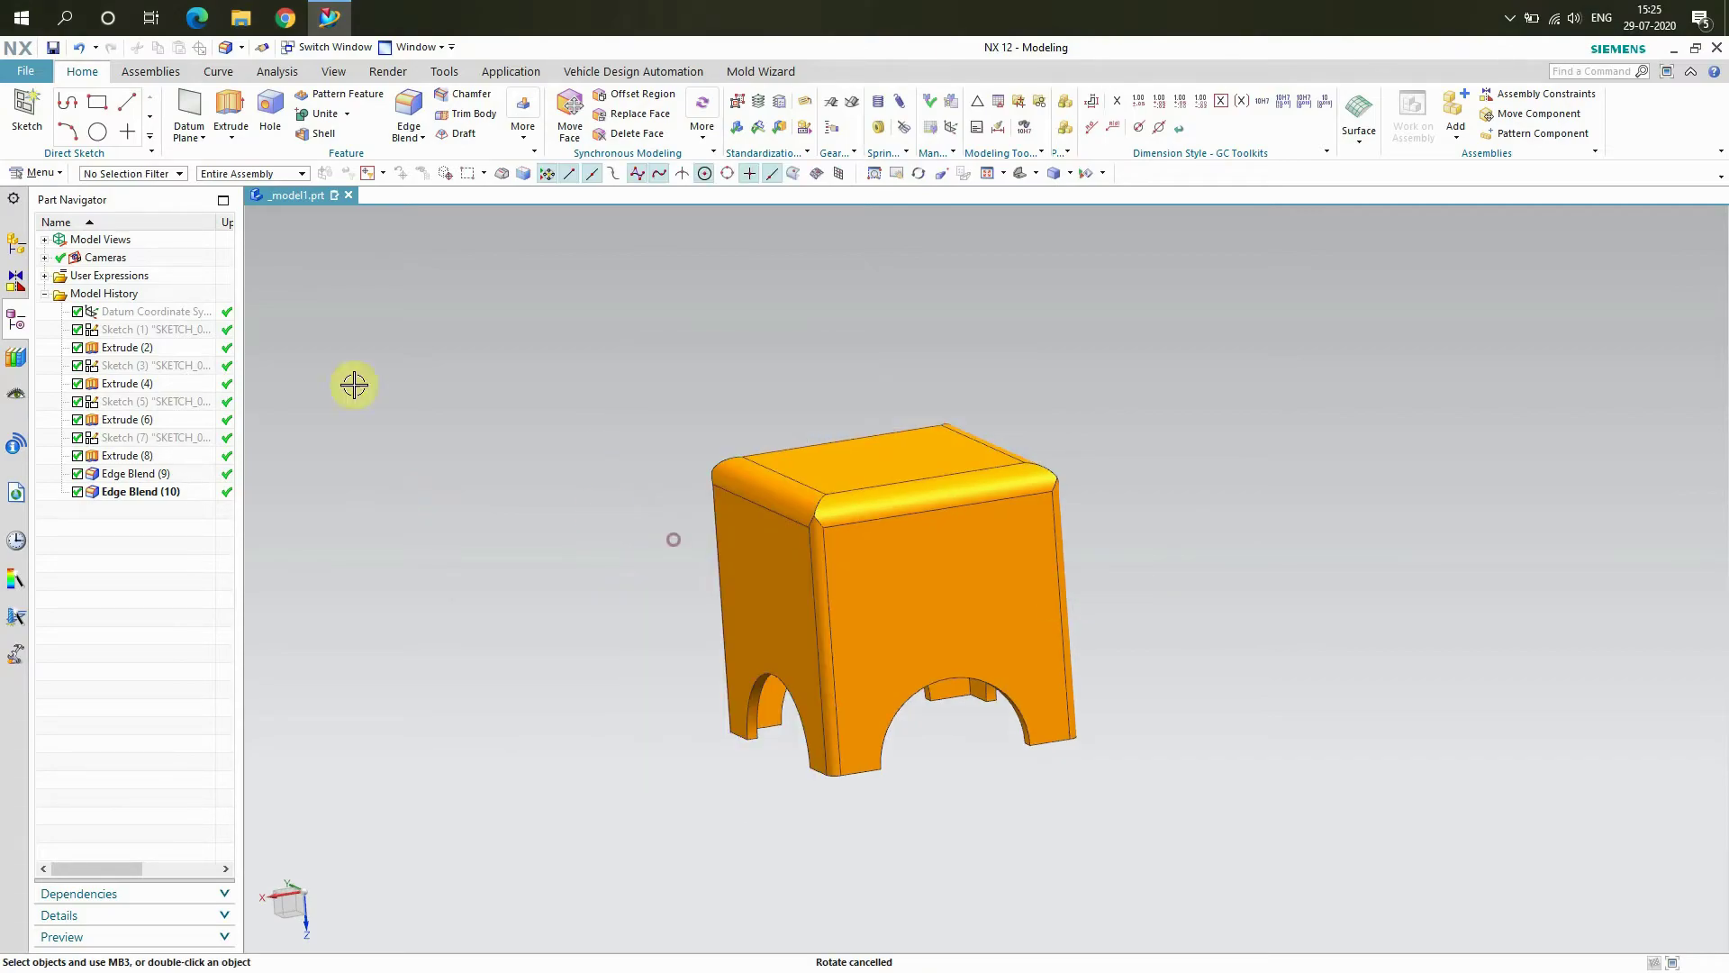
{"action": "left_click", "coordinate": [36, 172]}
{"action": "mouse_move", "coordinate": [52, 214]}
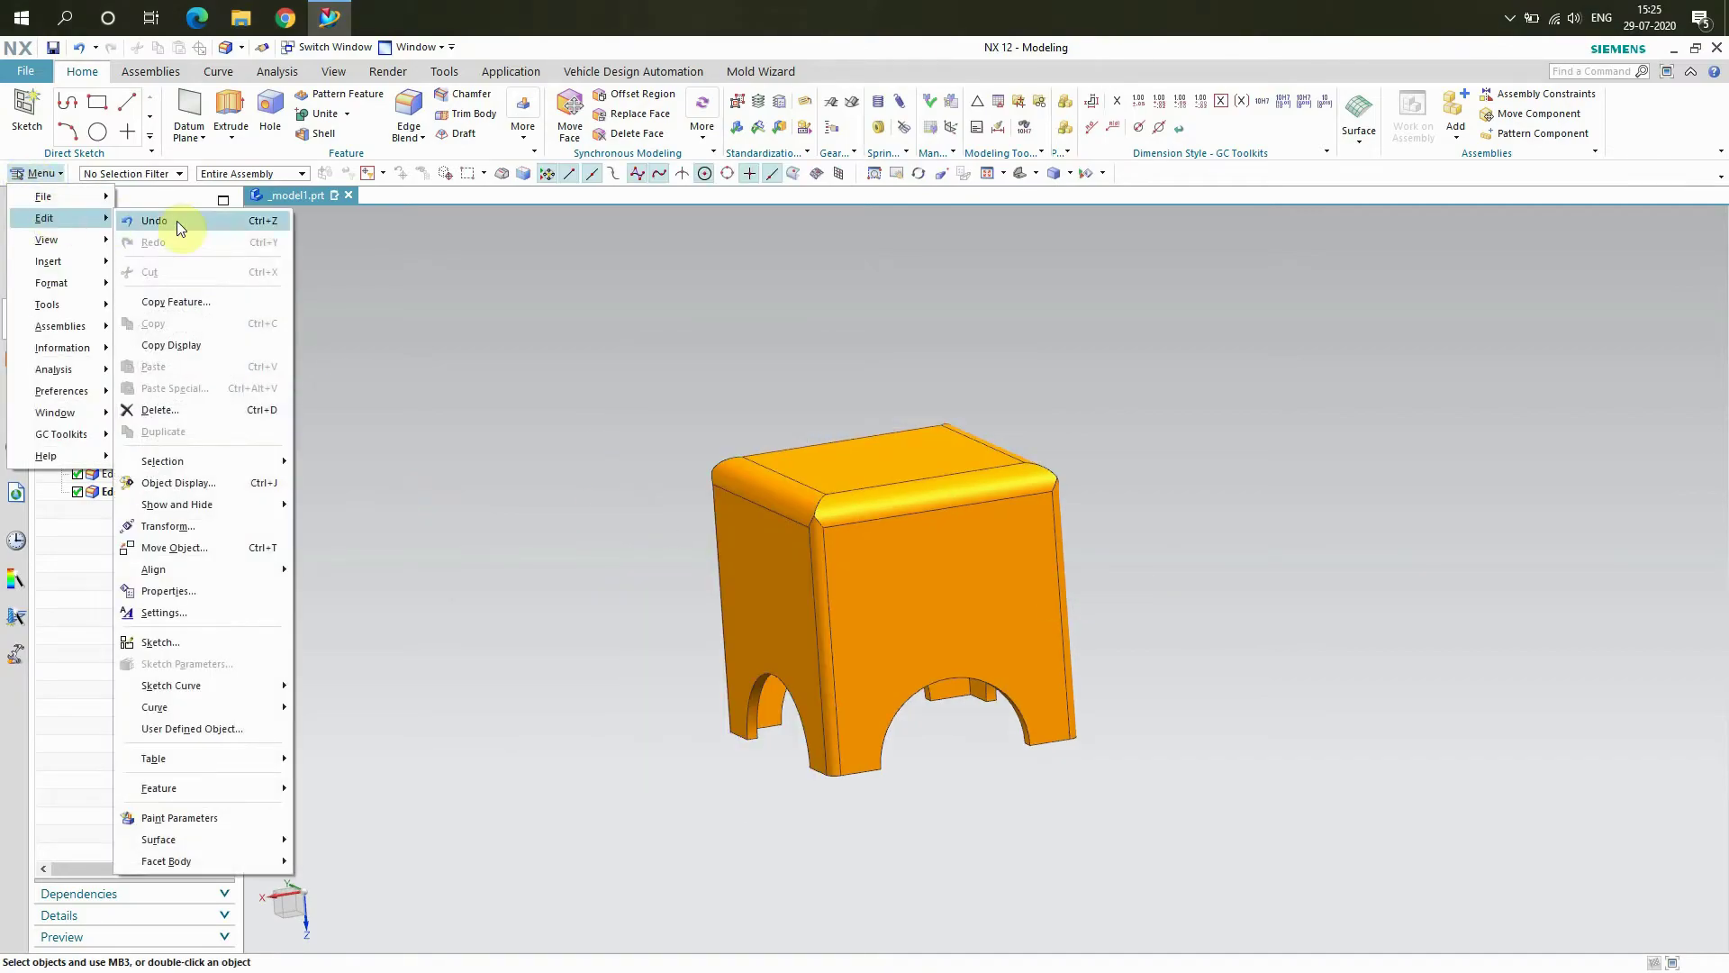
{"action": "left_click", "coordinate": [176, 483]}
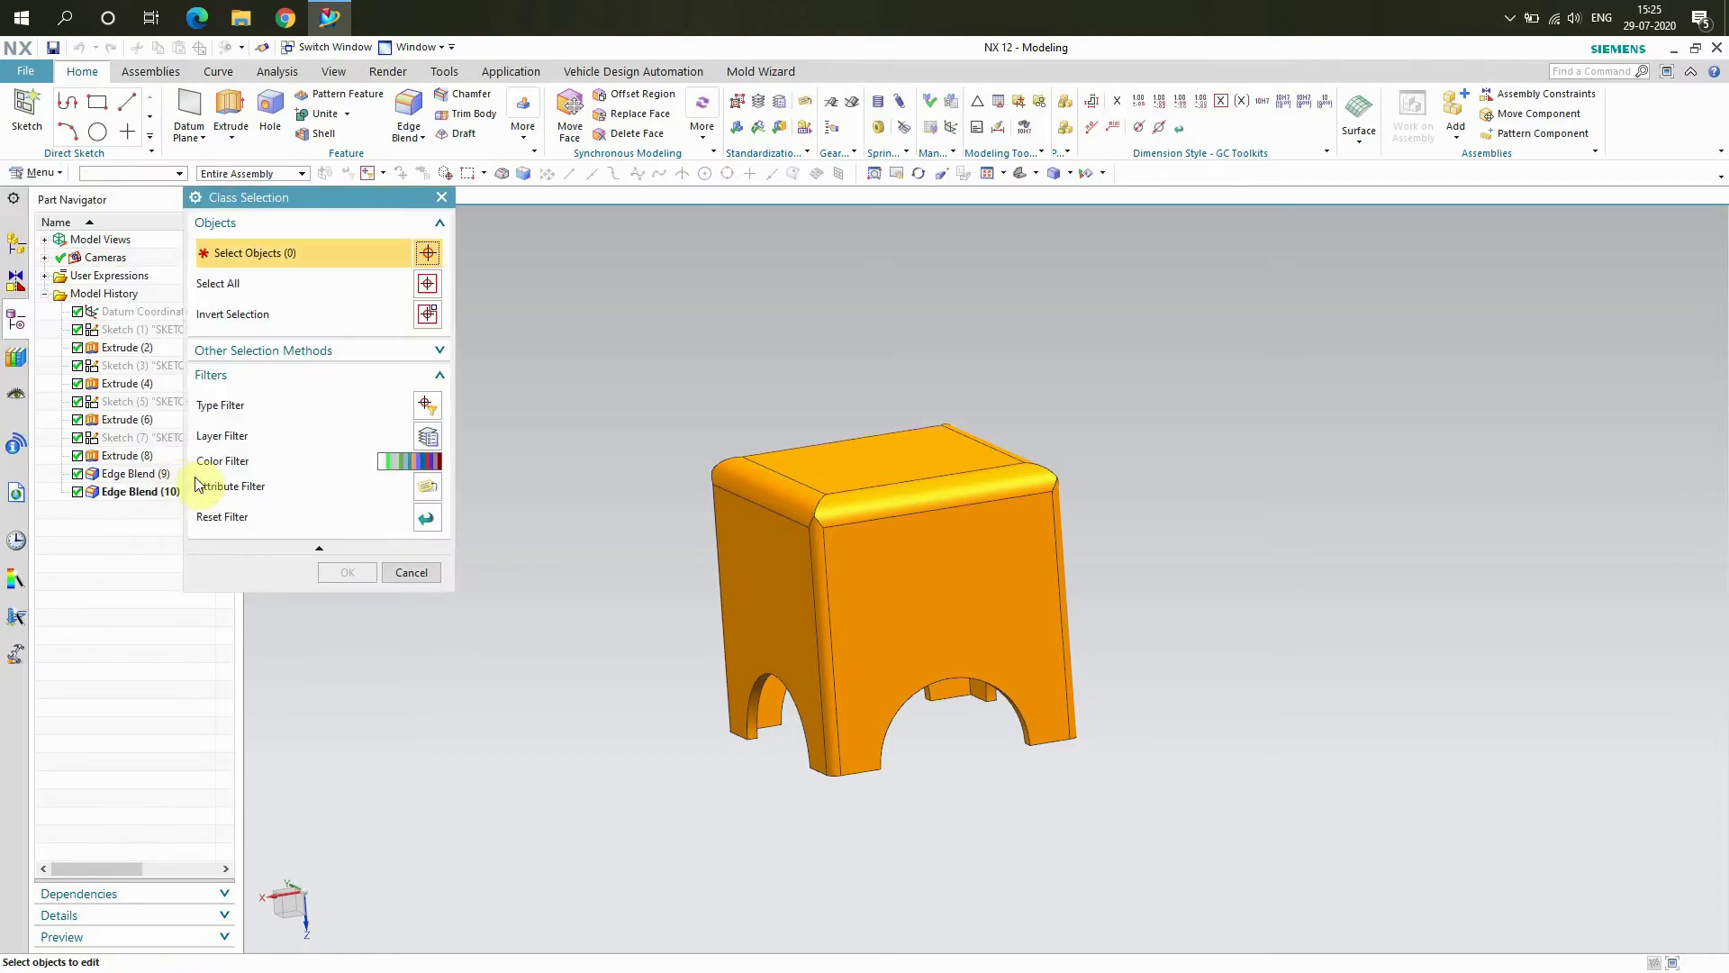
{"action": "left_click", "coordinate": [829, 489]}
{"action": "left_click", "coordinate": [346, 570]}
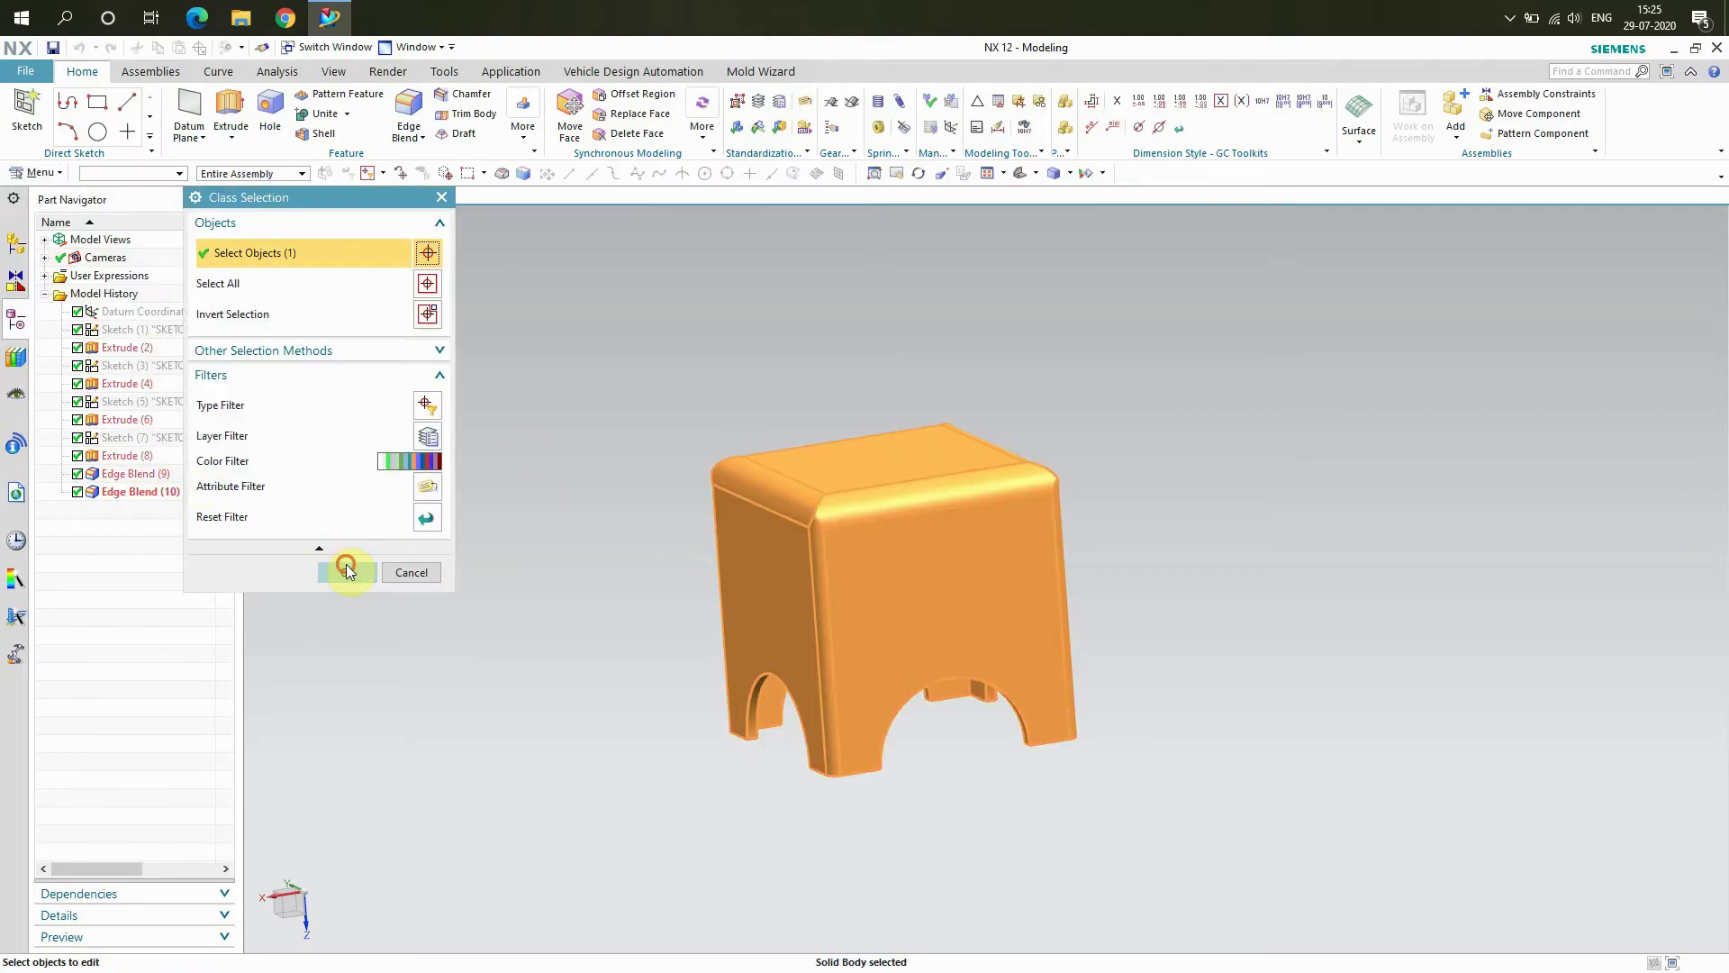
{"action": "left_click", "coordinate": [413, 307]}
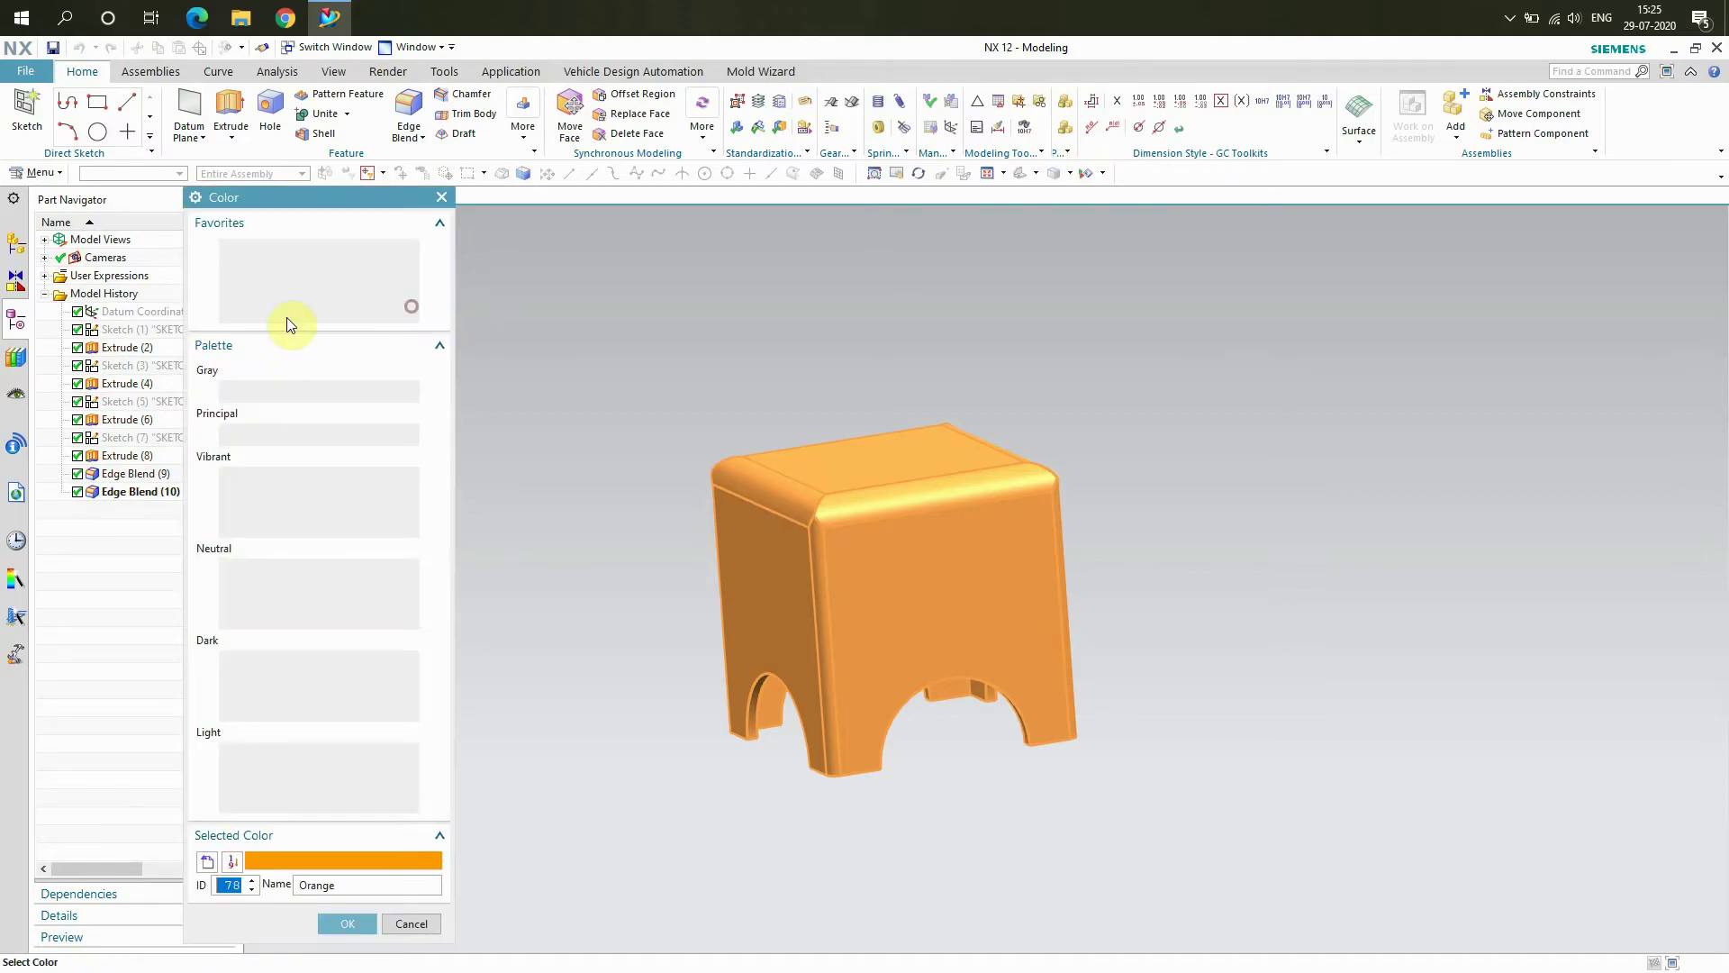
{"action": "left_click", "coordinate": [229, 314]}
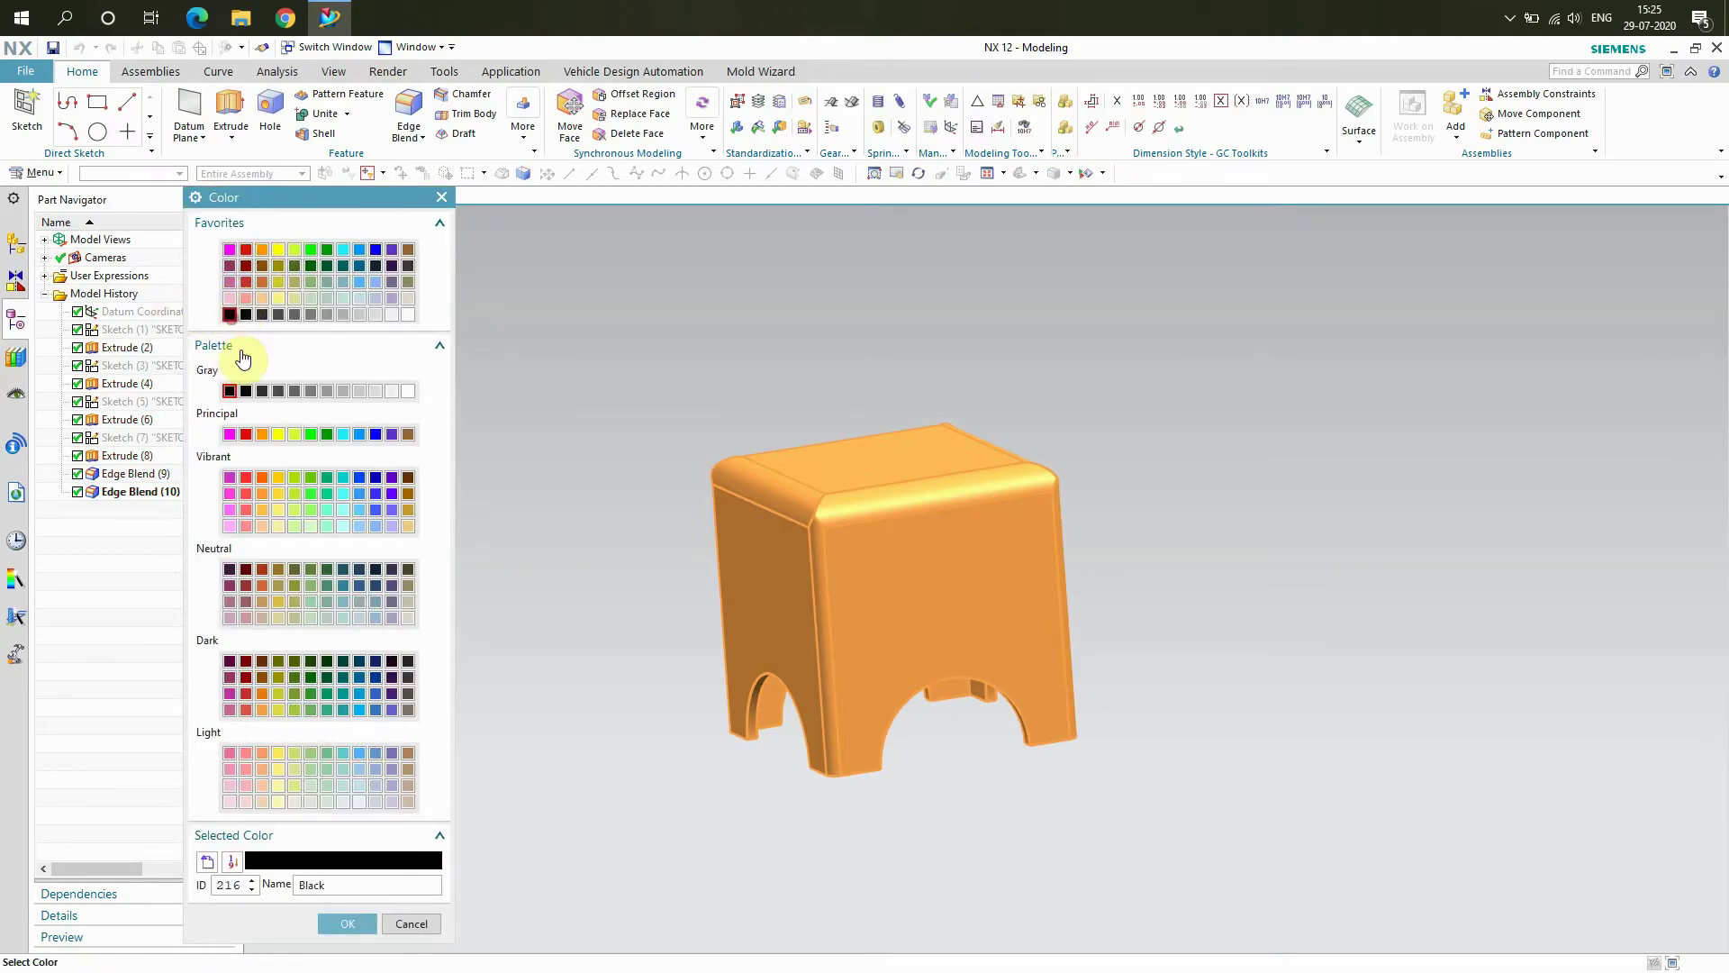
{"action": "left_click", "coordinate": [330, 914]}
{"action": "left_click", "coordinate": [333, 704]}
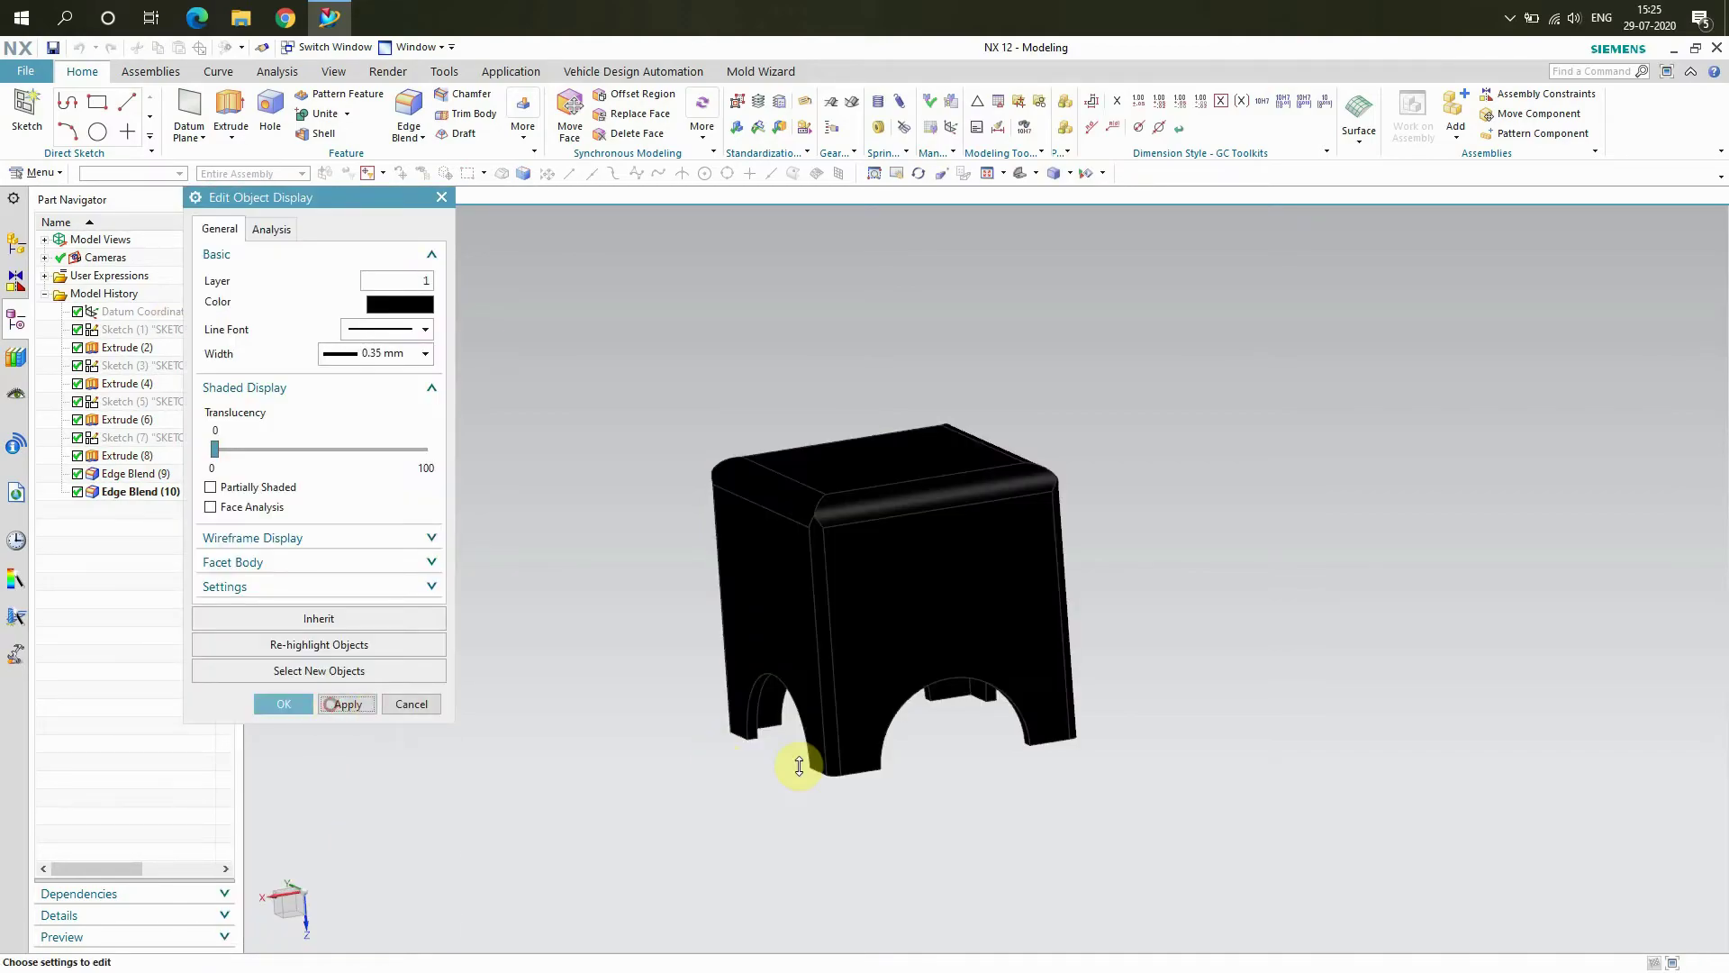
{"action": "left_click", "coordinate": [288, 706]}
Turn on True Shading for the displayed body.
{"action": "scroll", "coordinate": [1234, 748], "scroll_direction": "up", "scroll_amount": 2}
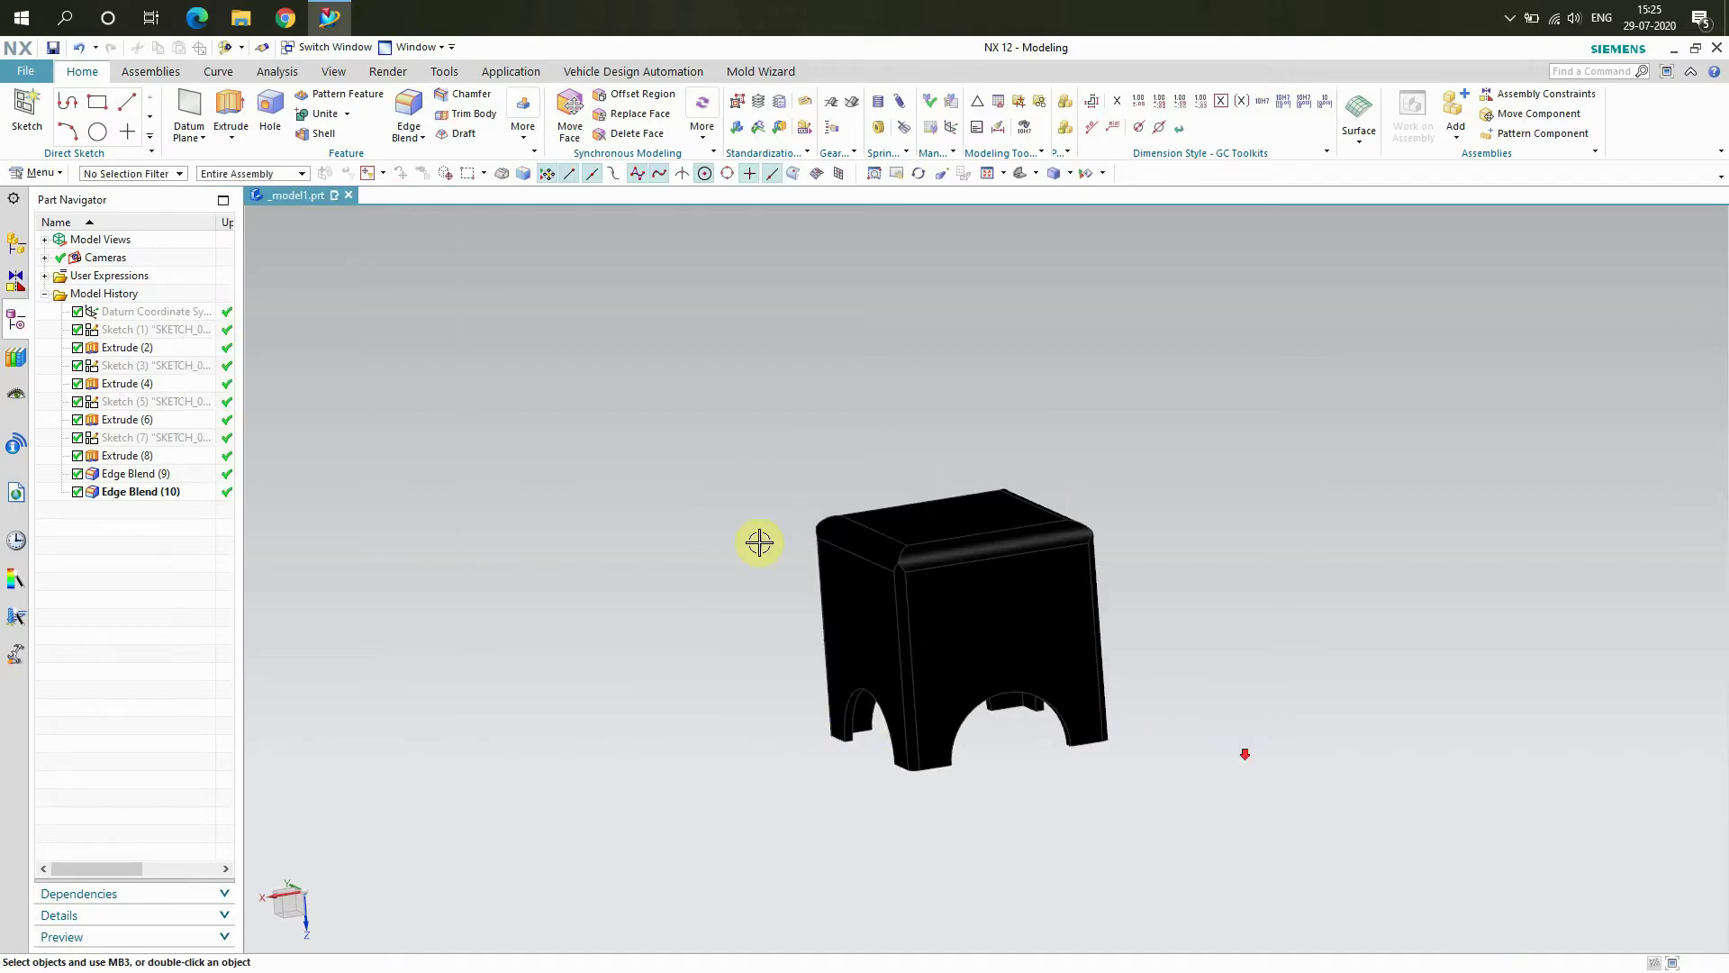
{"action": "right_click", "coordinate": [579, 446]}
{"action": "left_click", "coordinate": [618, 610]}
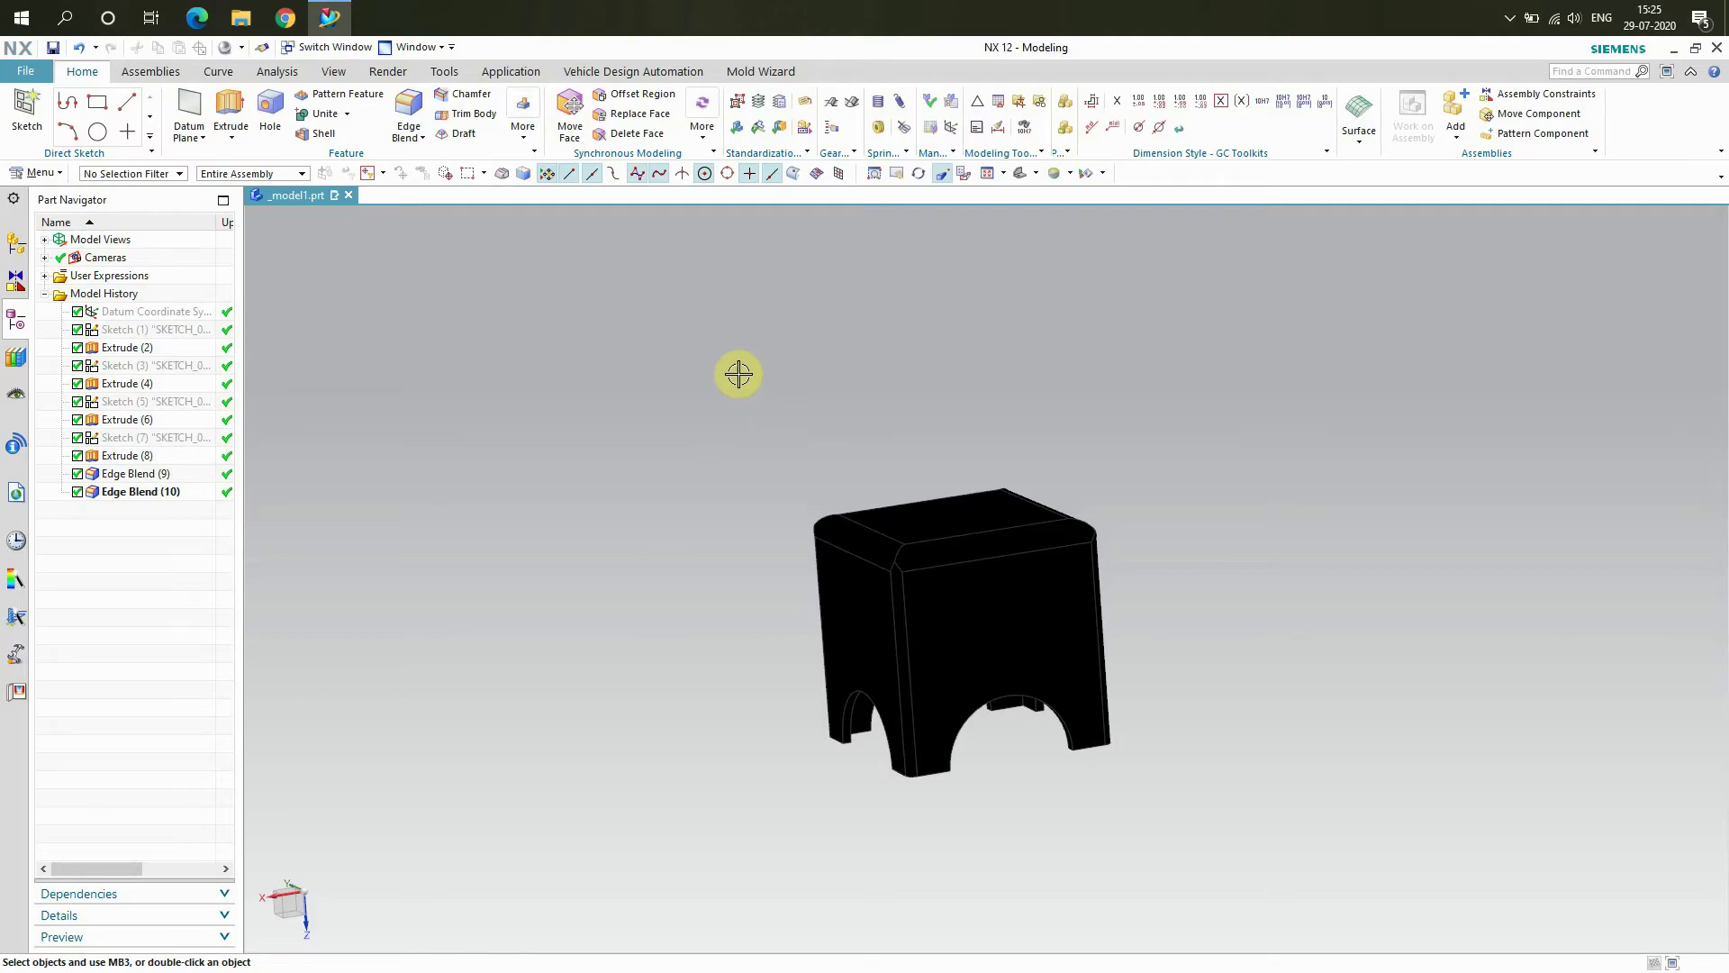
{"action": "scroll", "coordinate": [740, 369], "scroll_direction": "up", "scroll_amount": 1}
{"action": "right_click", "coordinate": [669, 388]}
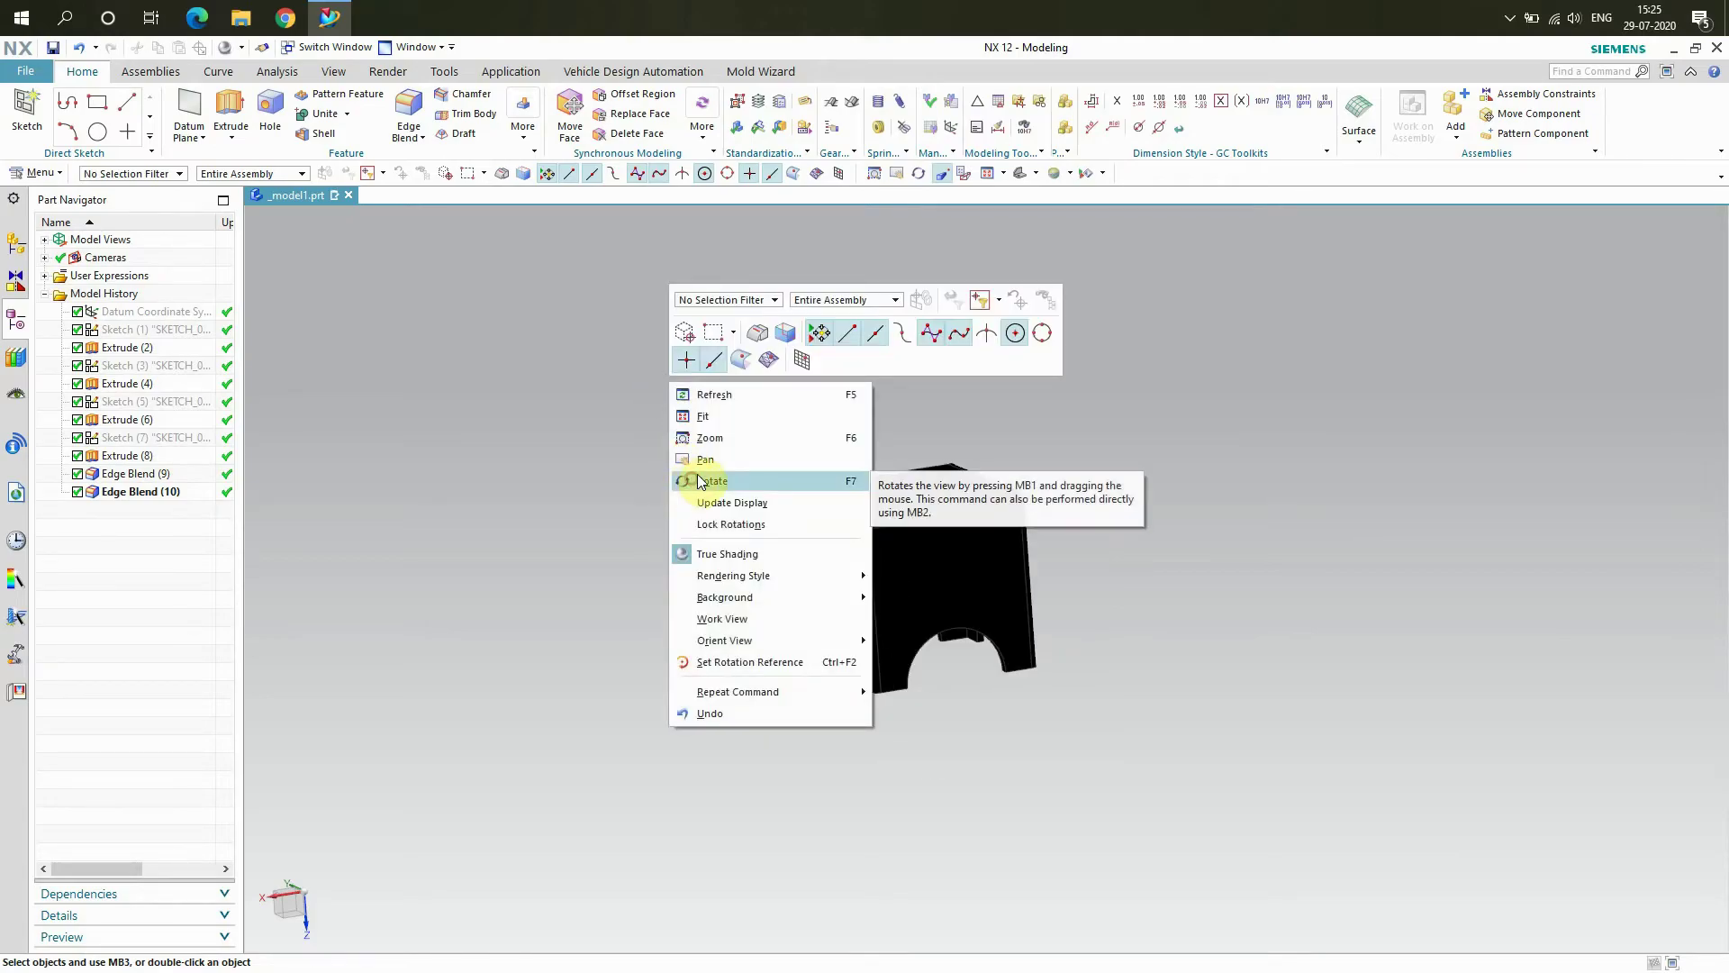
{"action": "left_click", "coordinate": [701, 481]}
{"action": "left_click_drag", "start_coordinate": [714, 436], "coordinate": [1093, 475]}
{"action": "right_click", "coordinate": [1146, 351]}
{"action": "left_click", "coordinate": [1188, 459]}
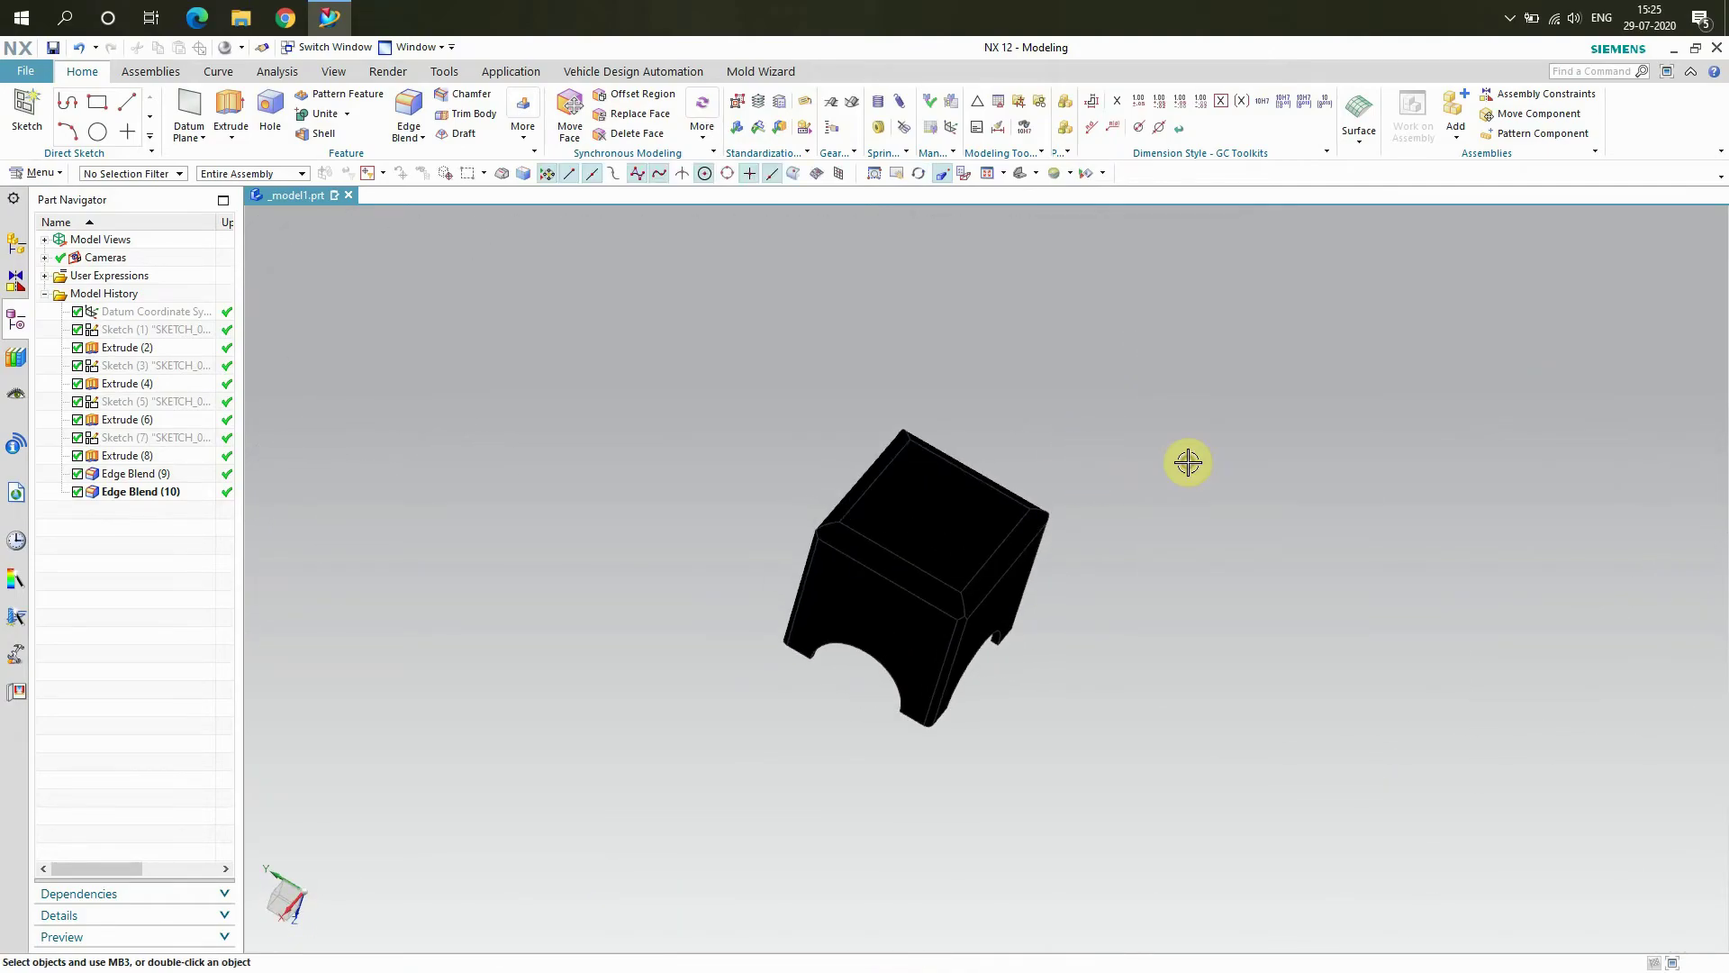
Initialize a Mold Wizard project for the body with NYLON material, shrinkage 1, the Mold.V1 configuration and the proposed part names.
{"action": "left_click", "coordinate": [764, 72]}
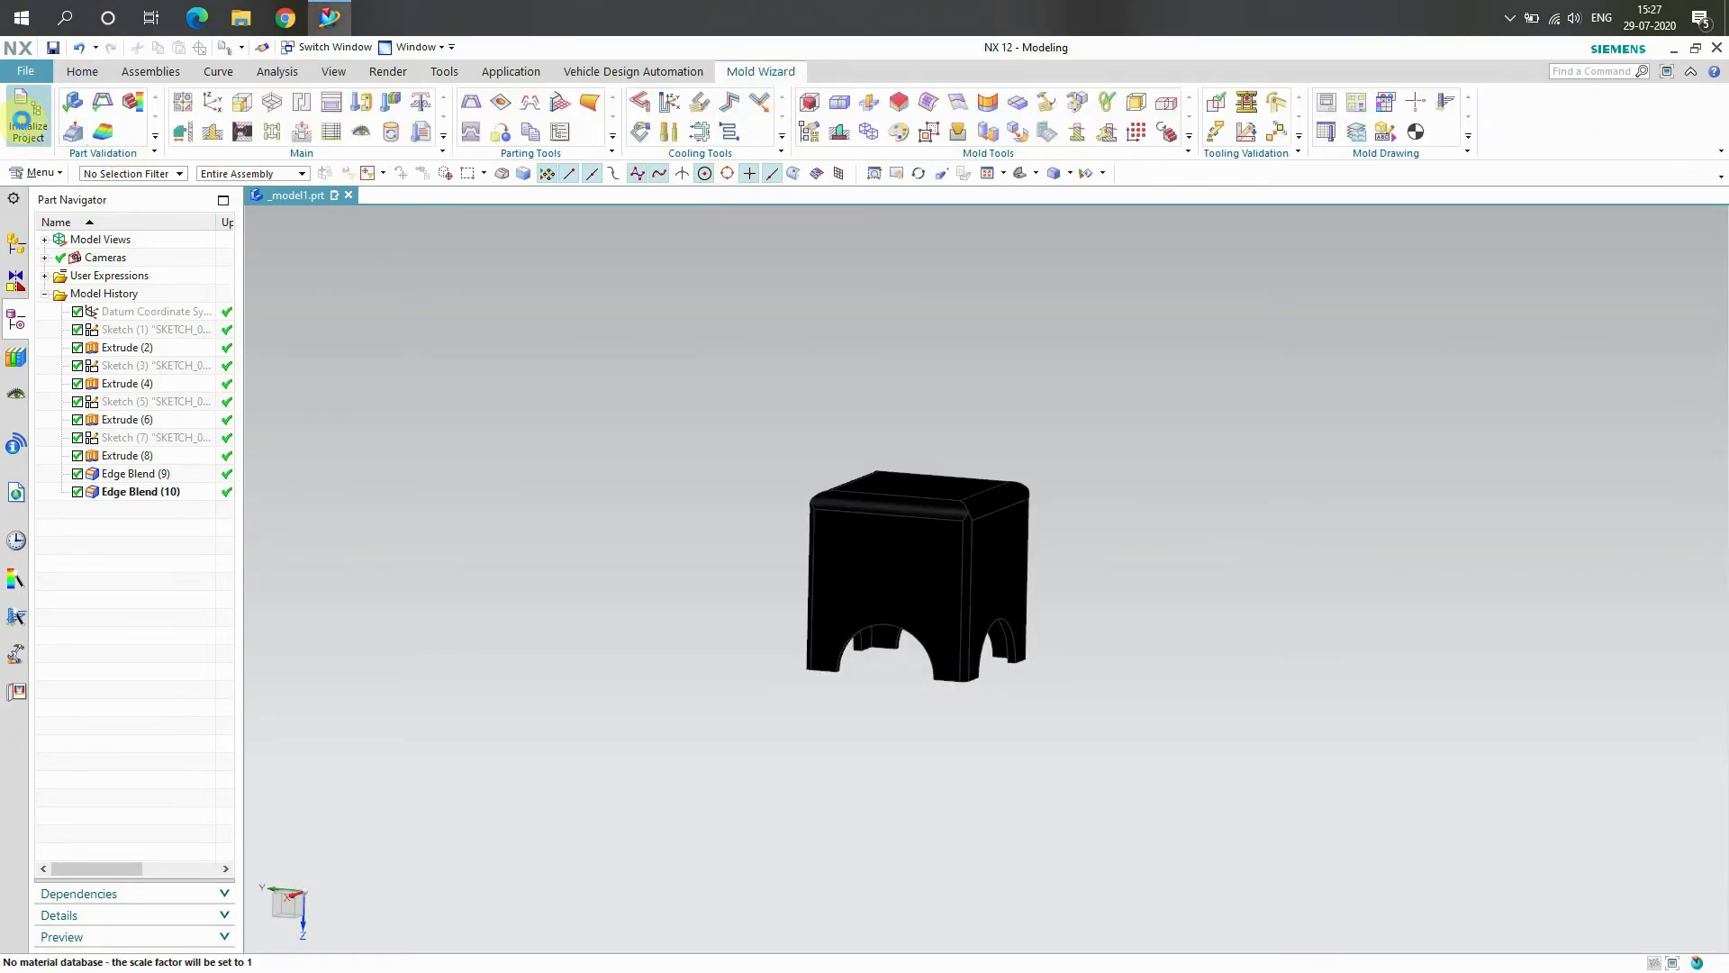
{"action": "left_click", "coordinate": [25, 126]}
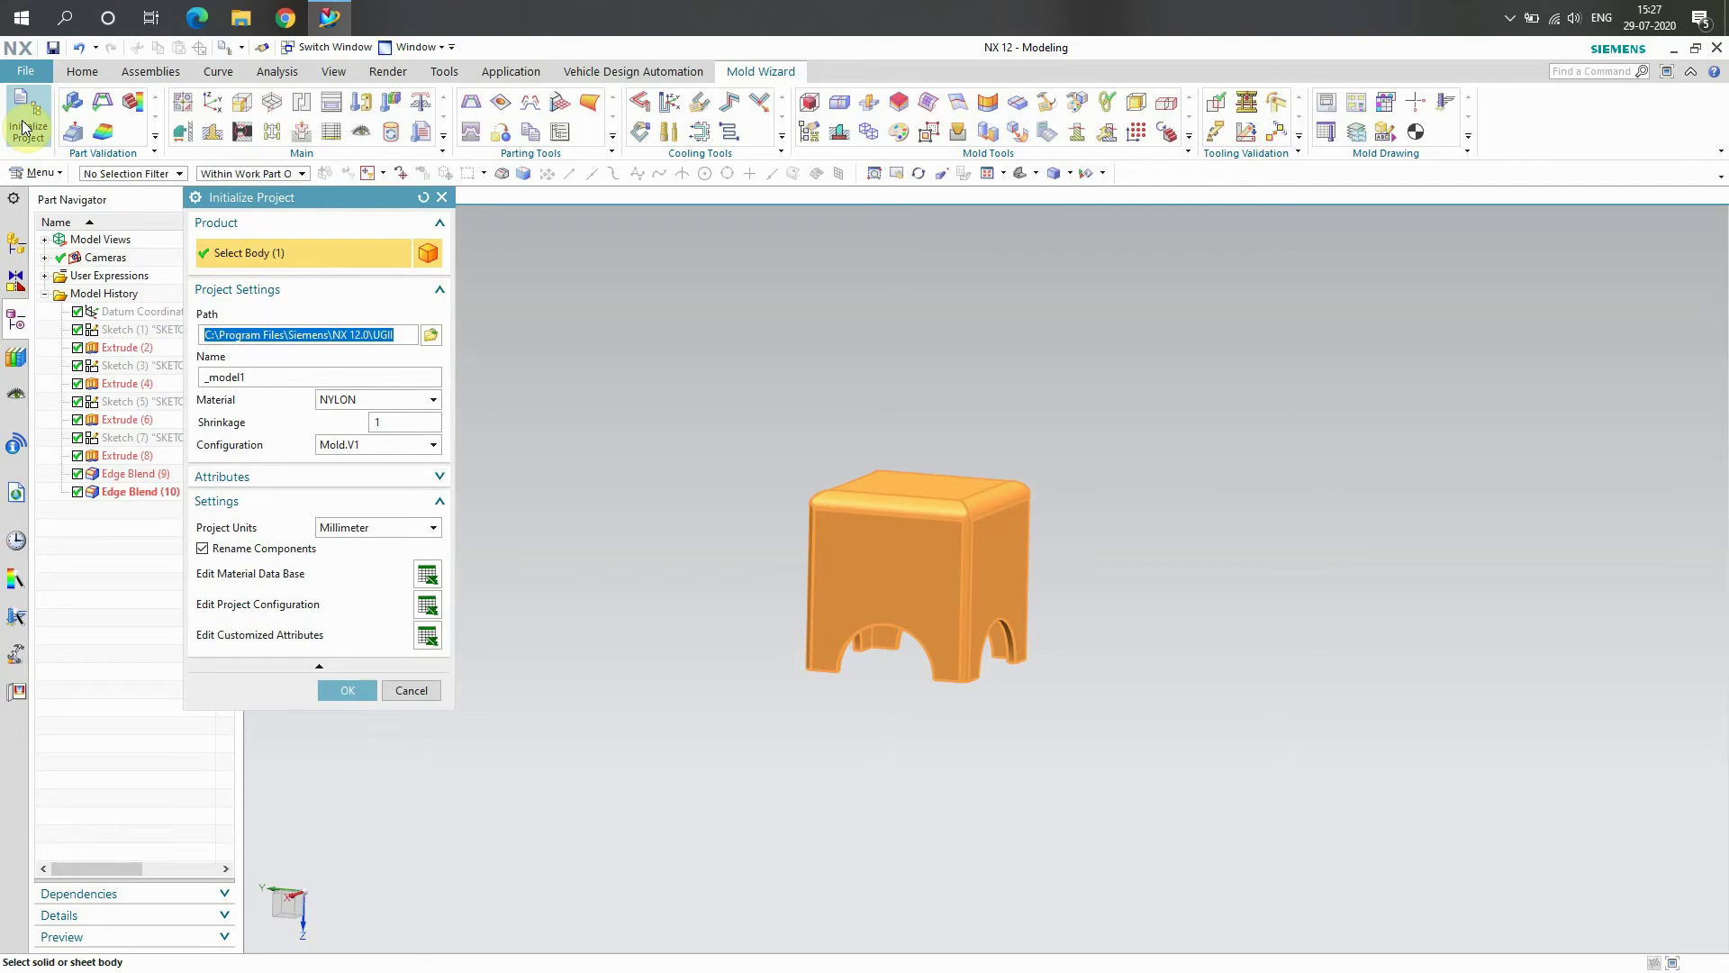
{"action": "left_click_drag", "start_coordinate": [325, 202], "coordinate": [385, 218]}
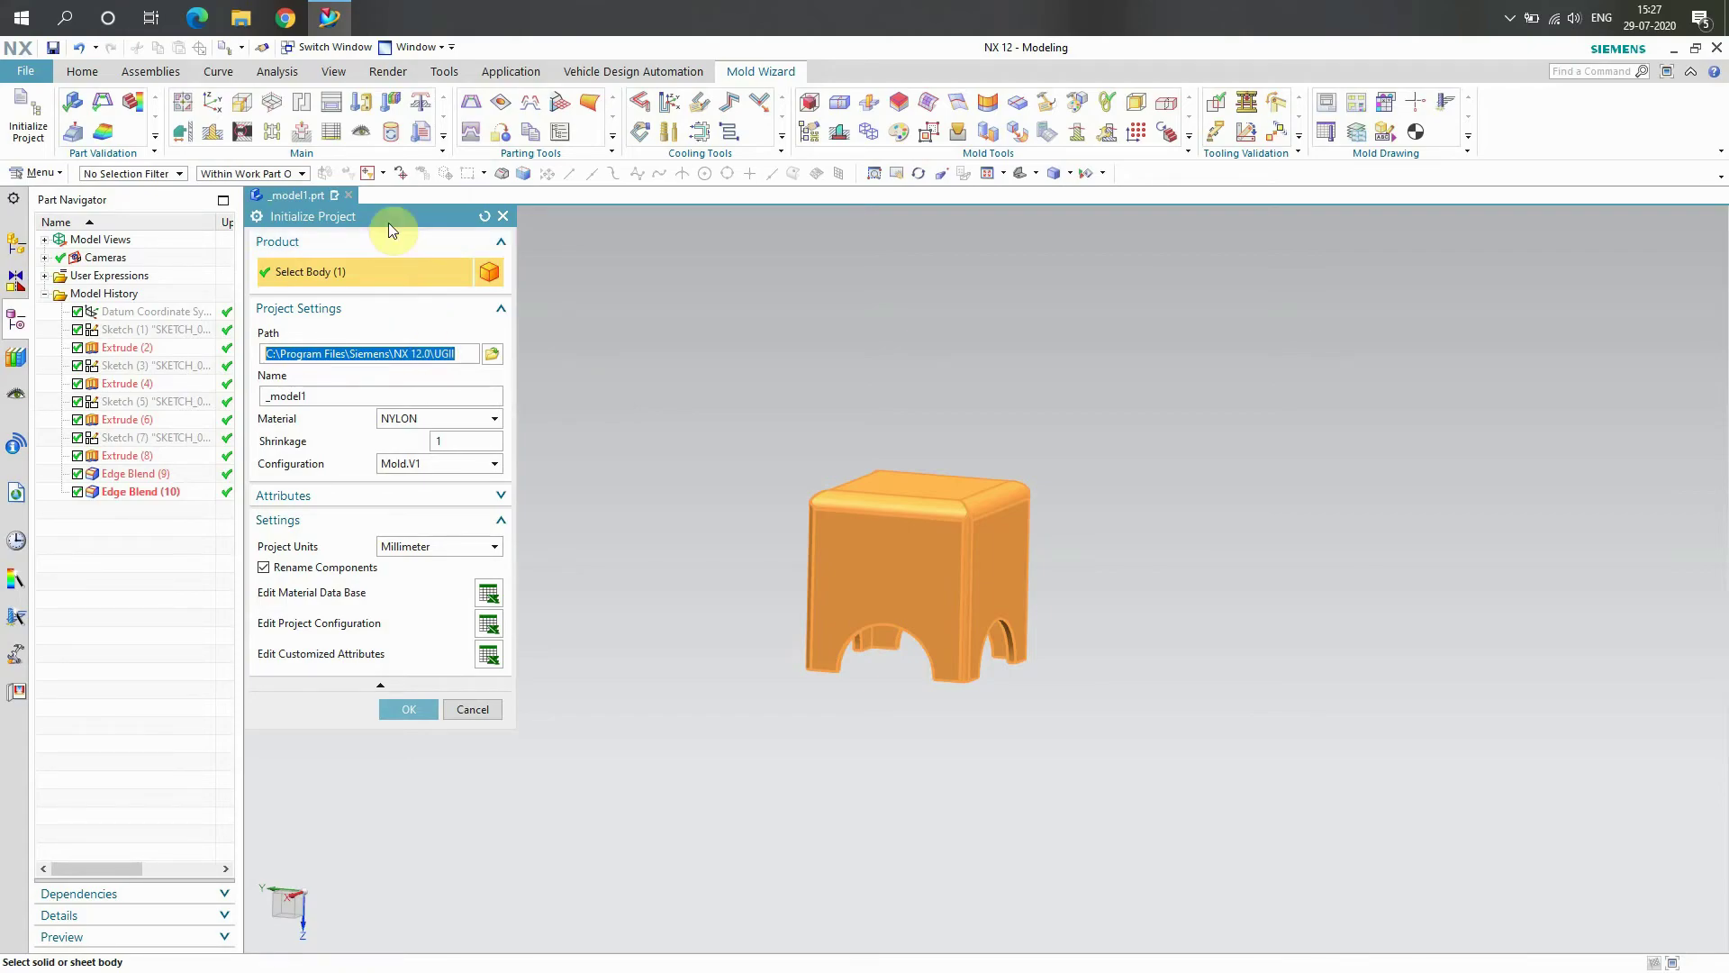
{"action": "left_click_drag", "start_coordinate": [391, 220], "coordinate": [398, 249]}
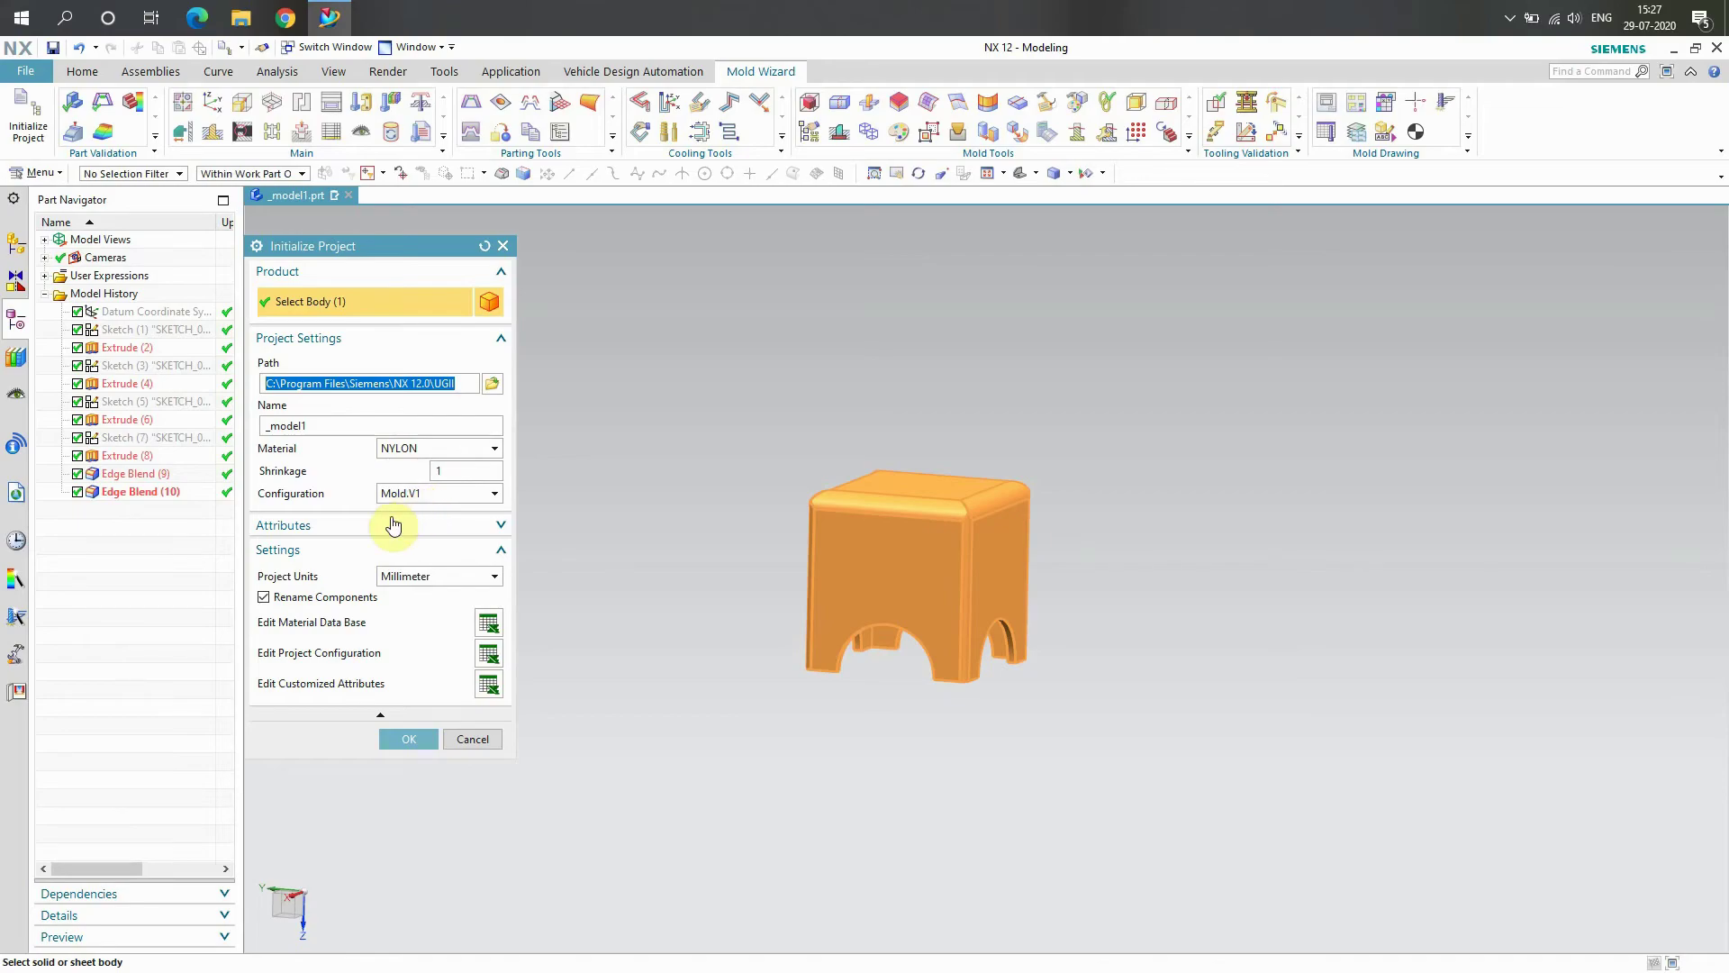
{"action": "left_click", "coordinate": [408, 741]}
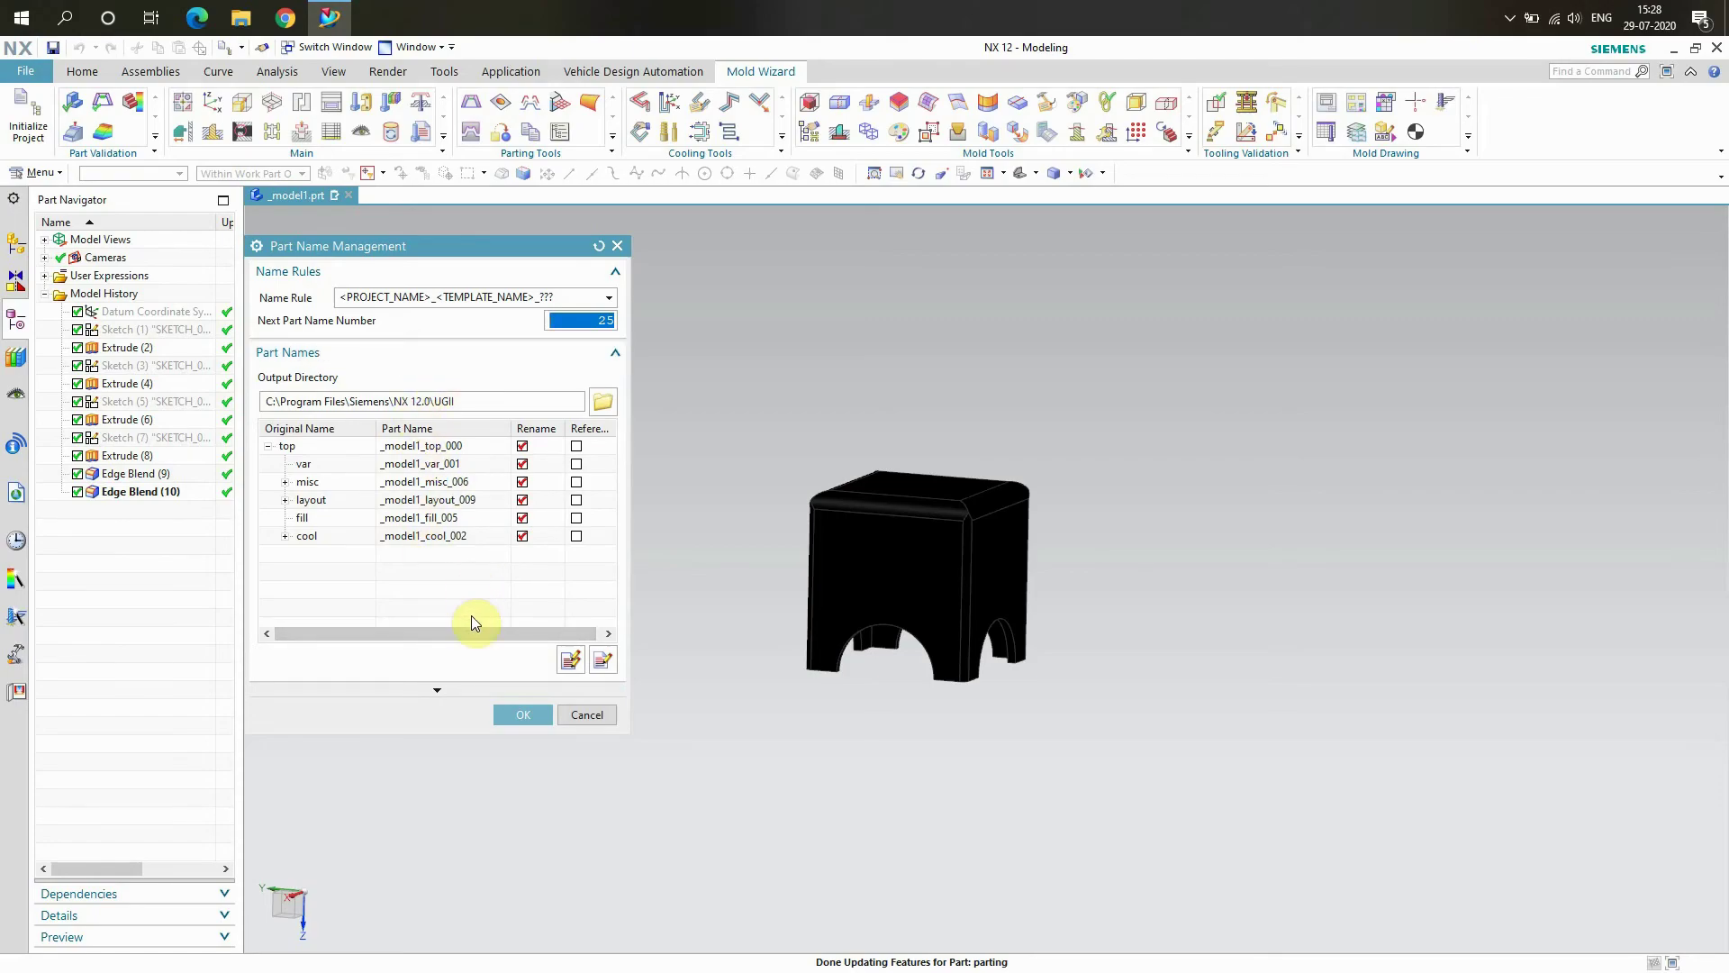
{"action": "left_click", "coordinate": [514, 710]}
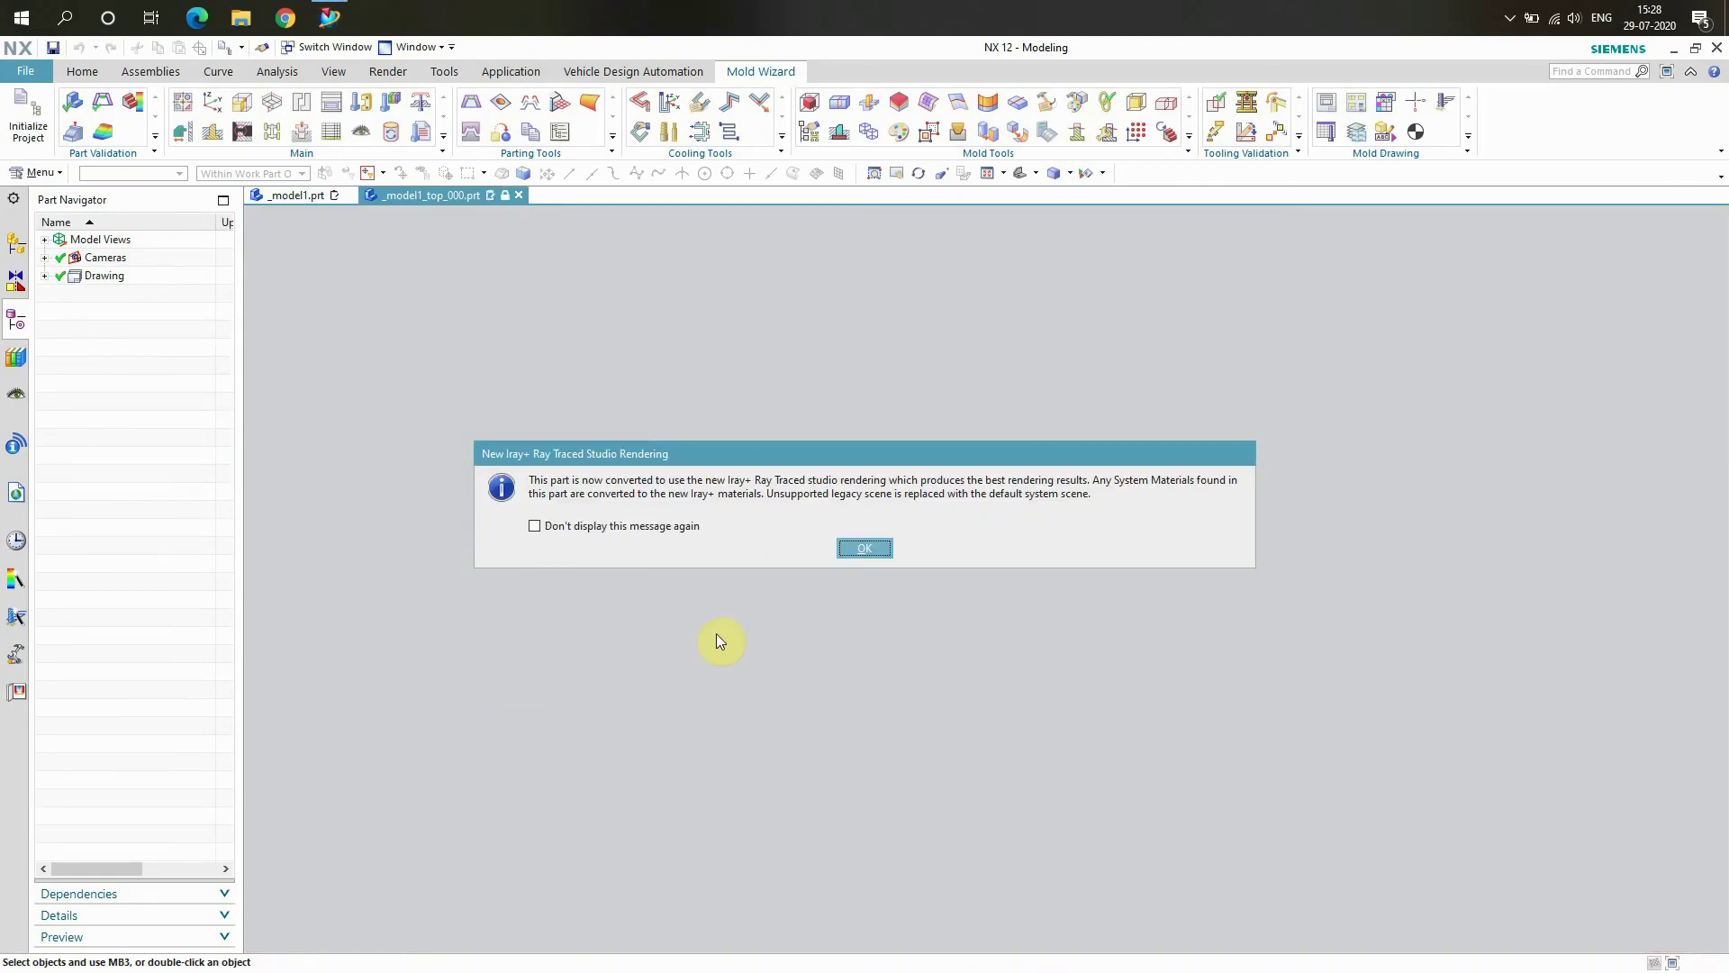
{"action": "left_click", "coordinate": [866, 550]}
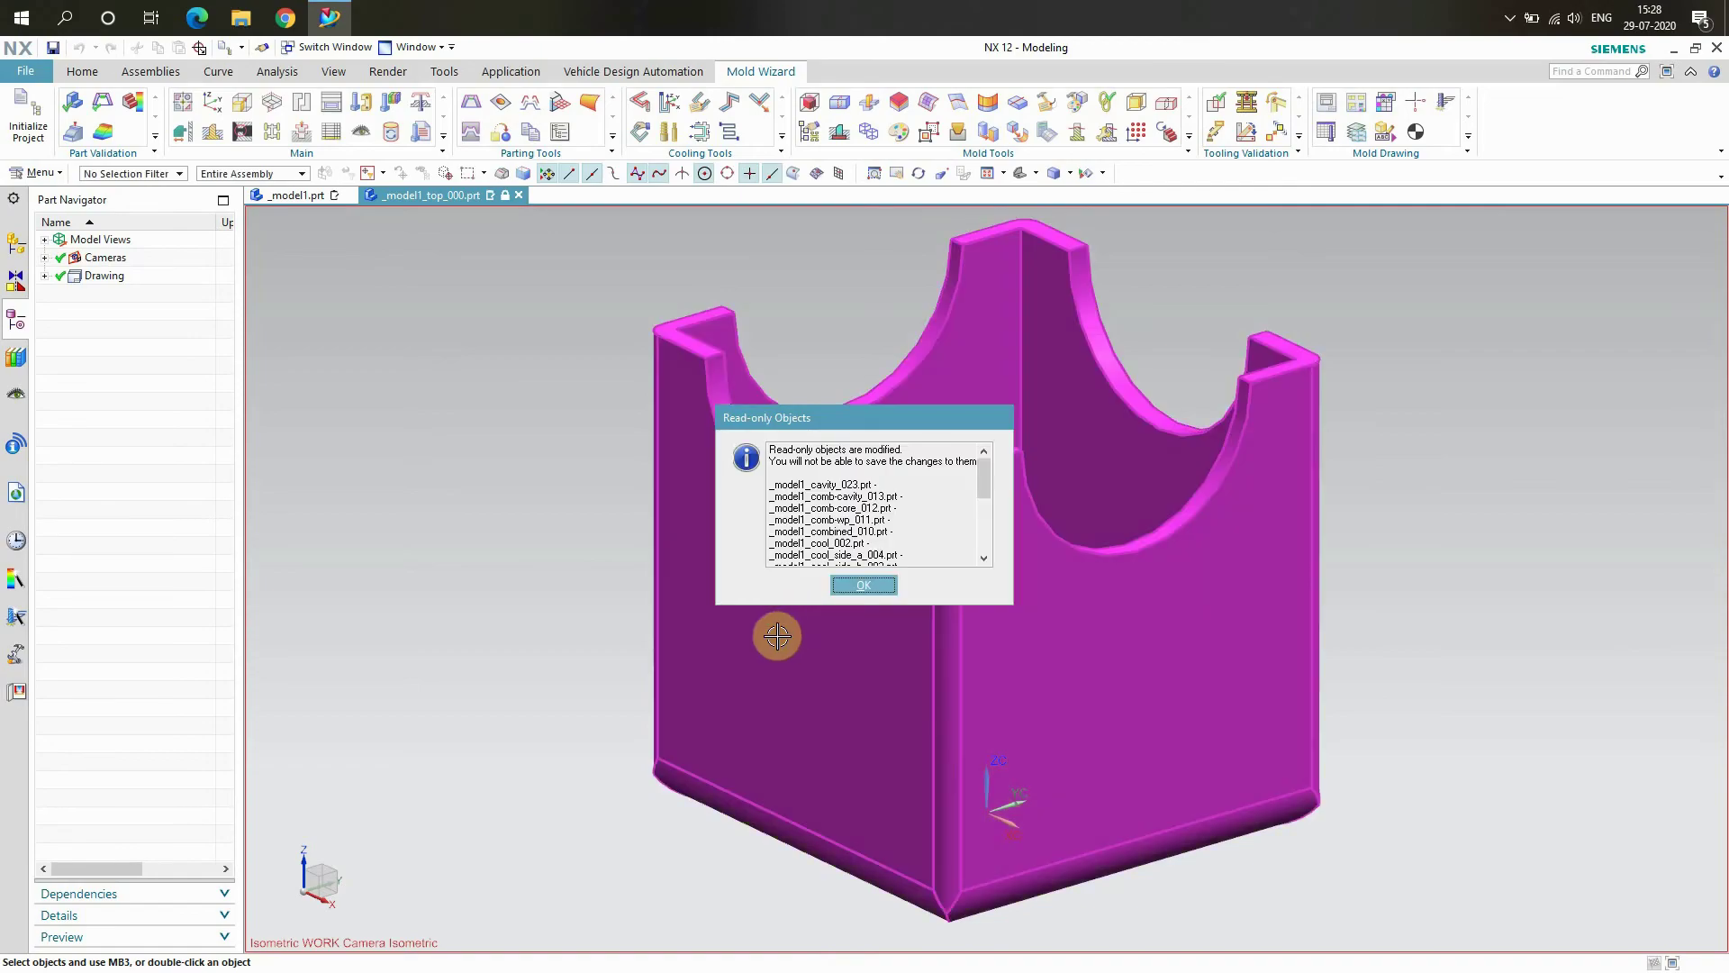
{"action": "left_click", "coordinate": [861, 584]}
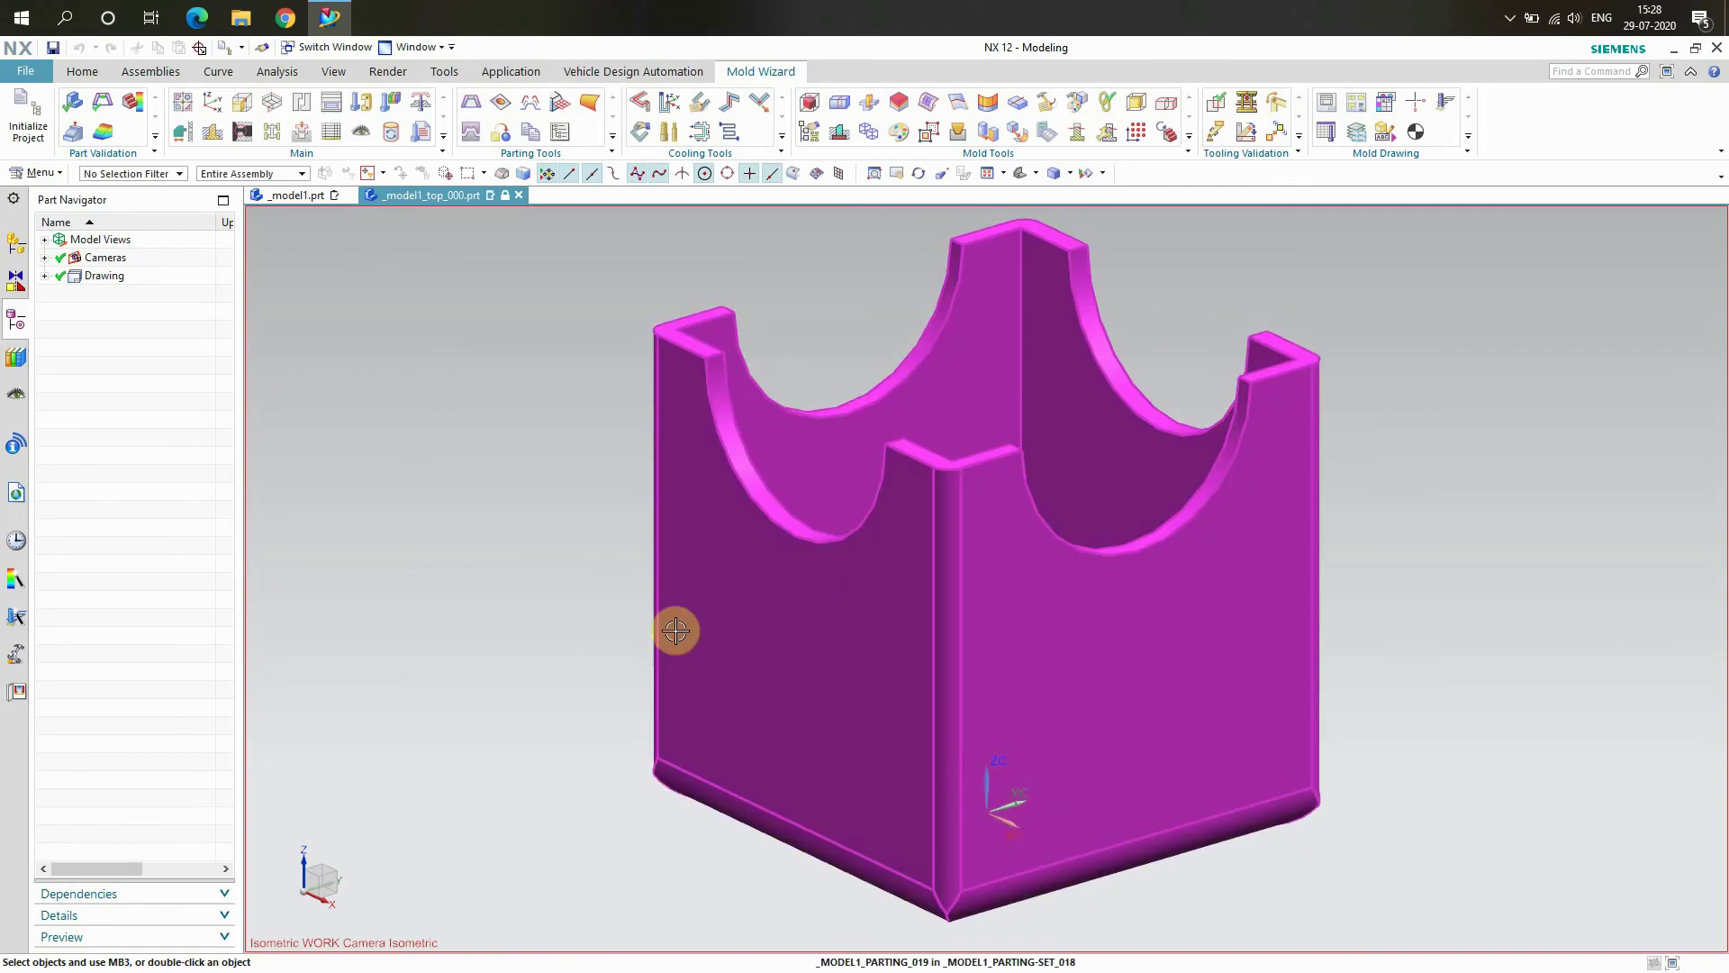
Examine the product model in the new mold project's top assembly from several sides.
{"action": "scroll", "coordinate": [695, 704], "scroll_direction": "up", "scroll_amount": 1}
{"action": "scroll", "coordinate": [468, 726], "scroll_direction": "down", "scroll_amount": 4}
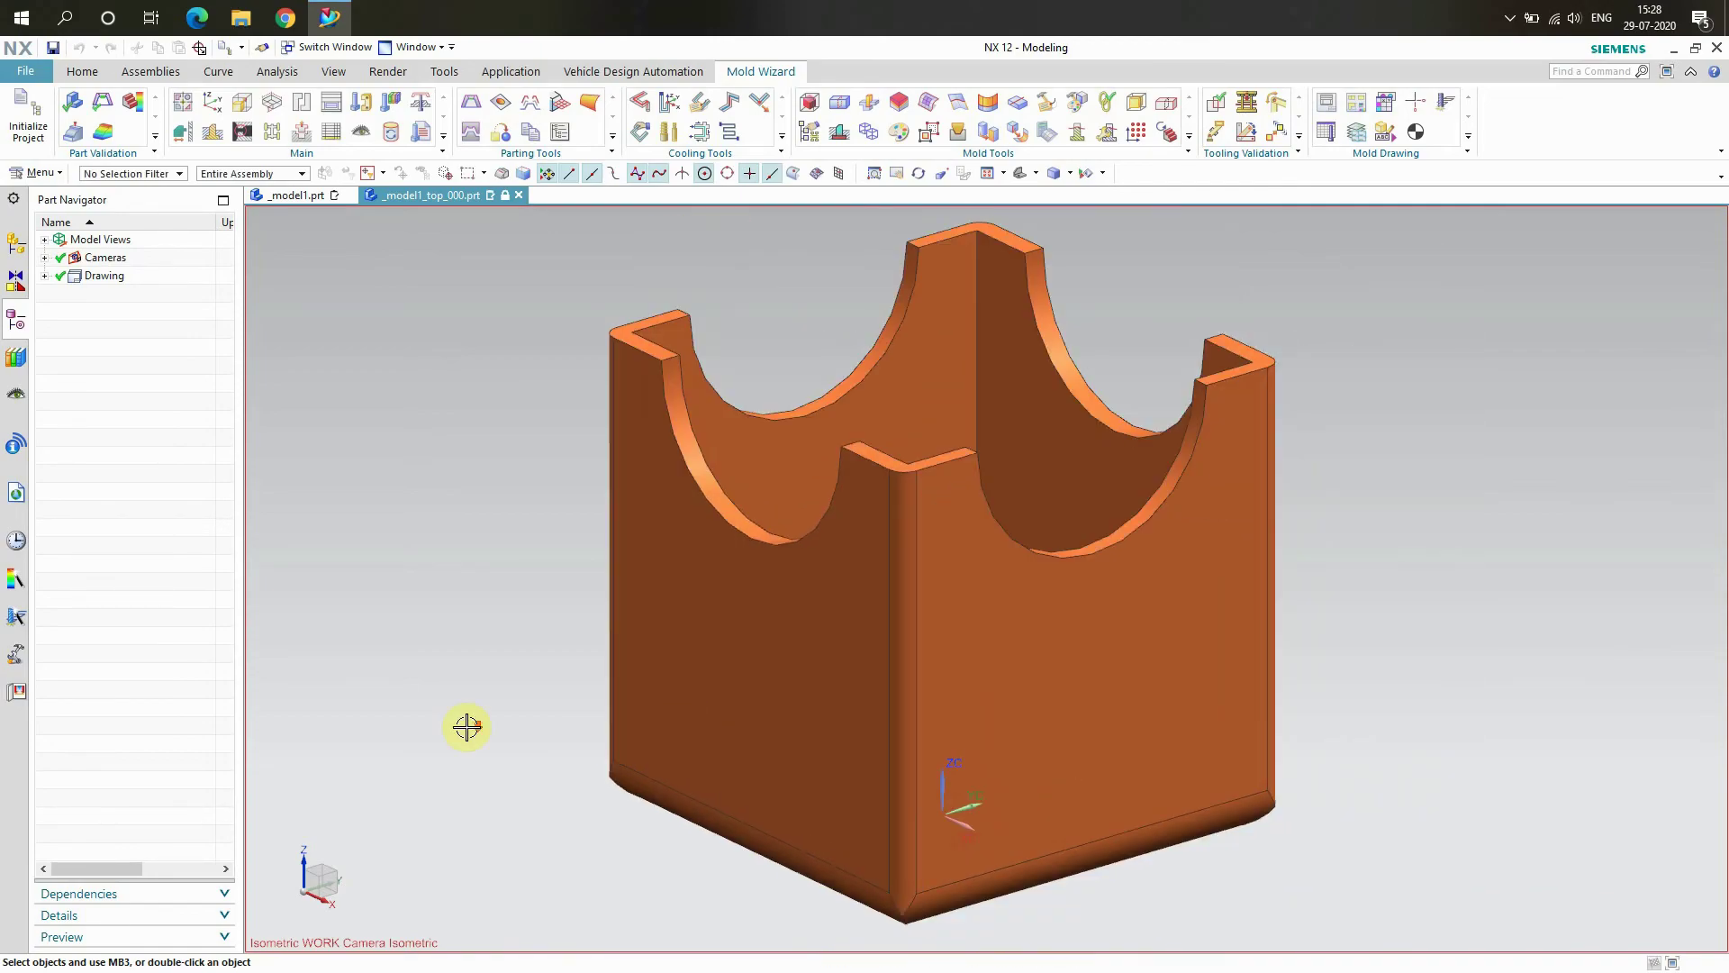
{"action": "scroll", "coordinate": [1121, 623], "scroll_direction": "down", "scroll_amount": 1}
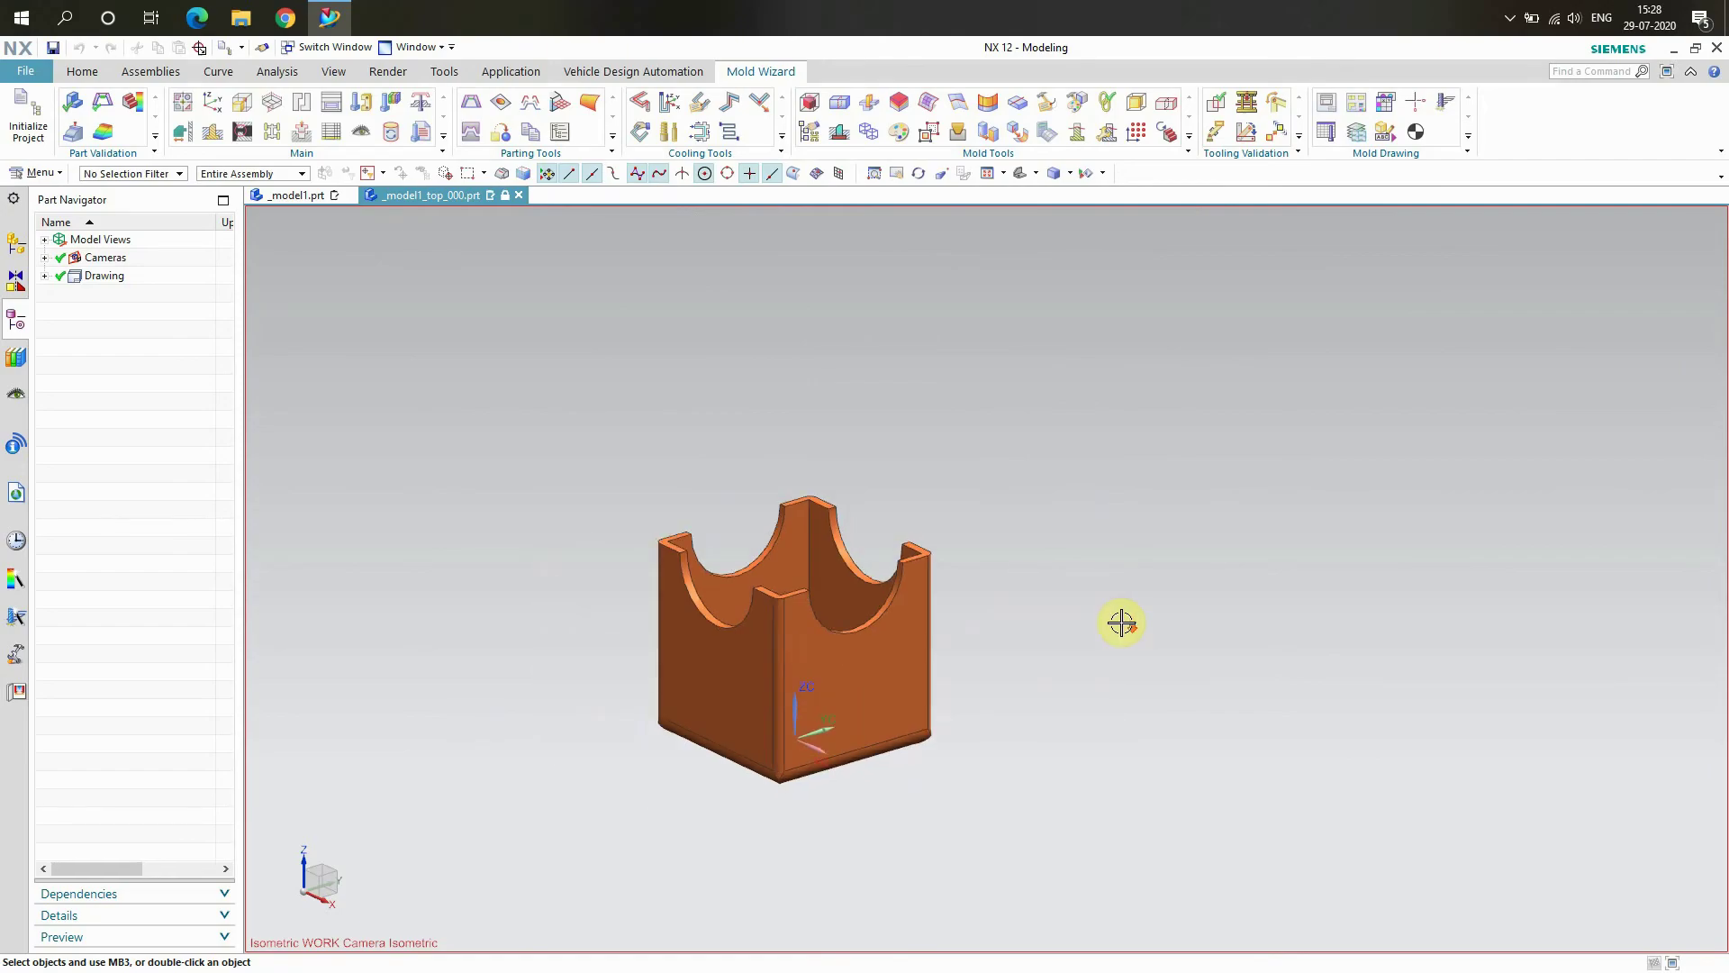
{"action": "right_click", "coordinate": [659, 392]}
{"action": "left_click", "coordinate": [718, 490]}
{"action": "left_click_drag", "start_coordinate": [645, 409], "coordinate": [915, 474]}
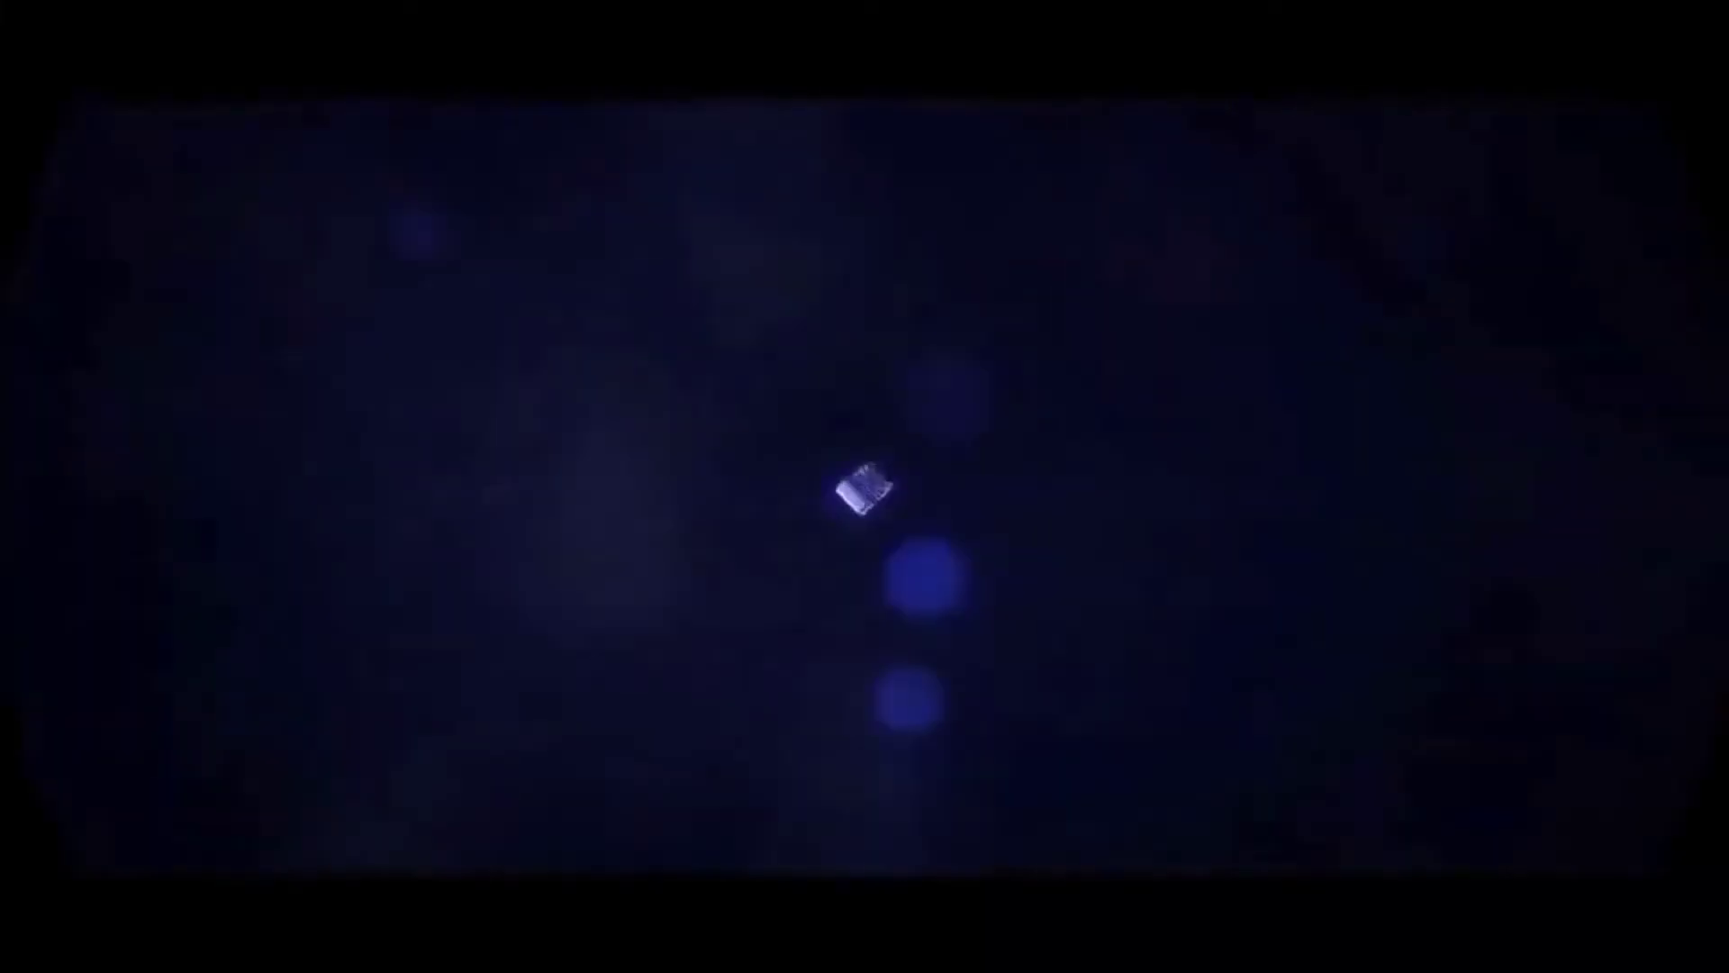